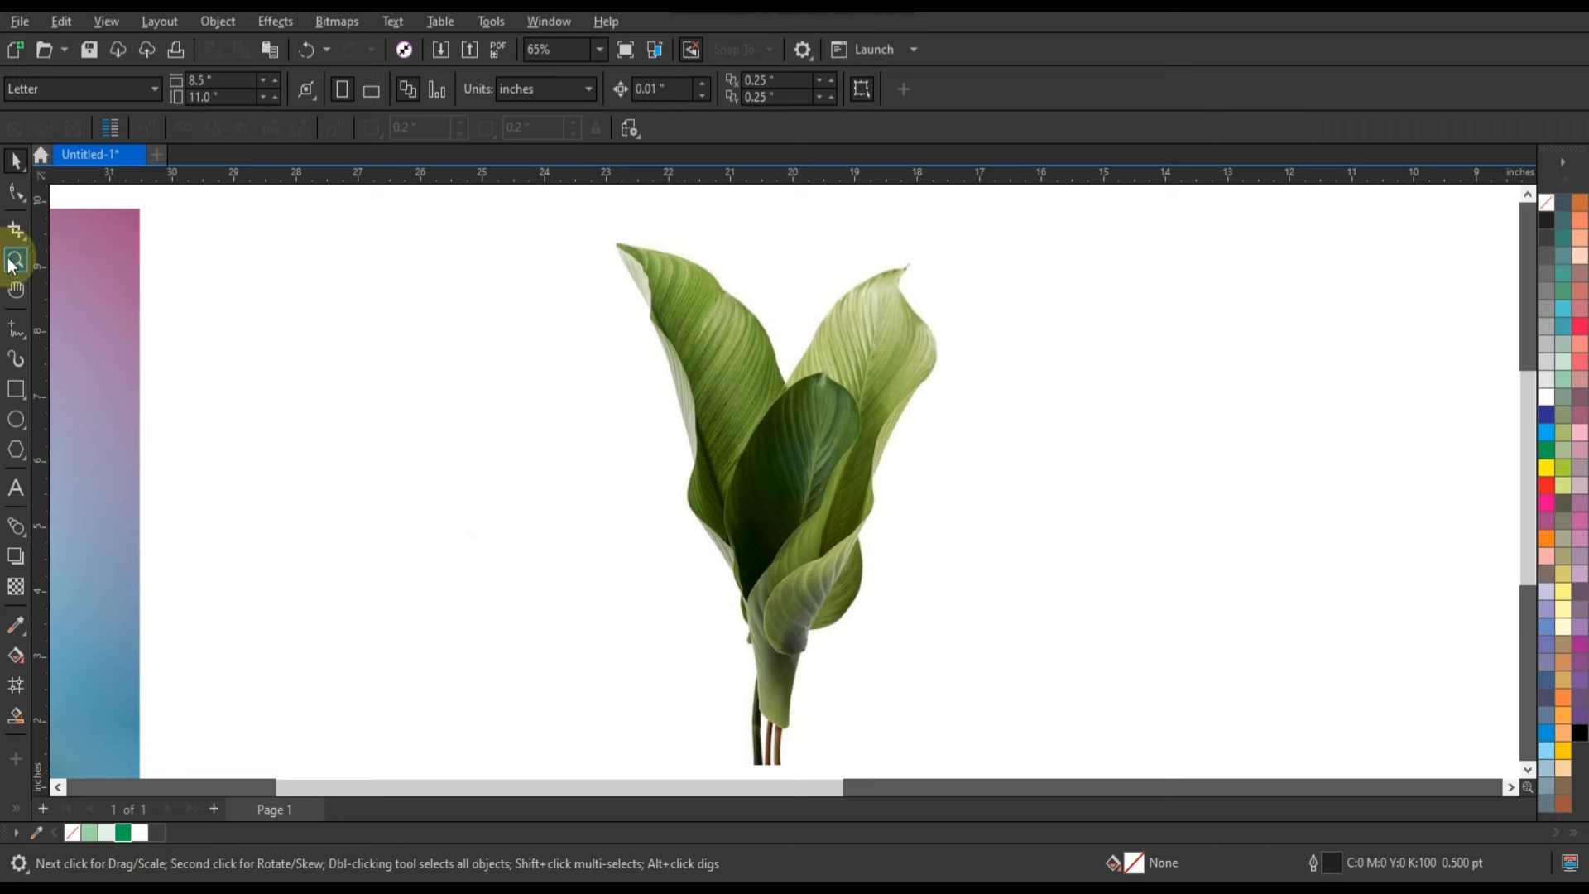
Draw a straight freehand line from the left leaf's tip to the bend in its upper edge, with a 2.0 pt outline.
{"action": "left_click_drag", "start_coordinate": [575, 219], "coordinate": [1043, 499]}
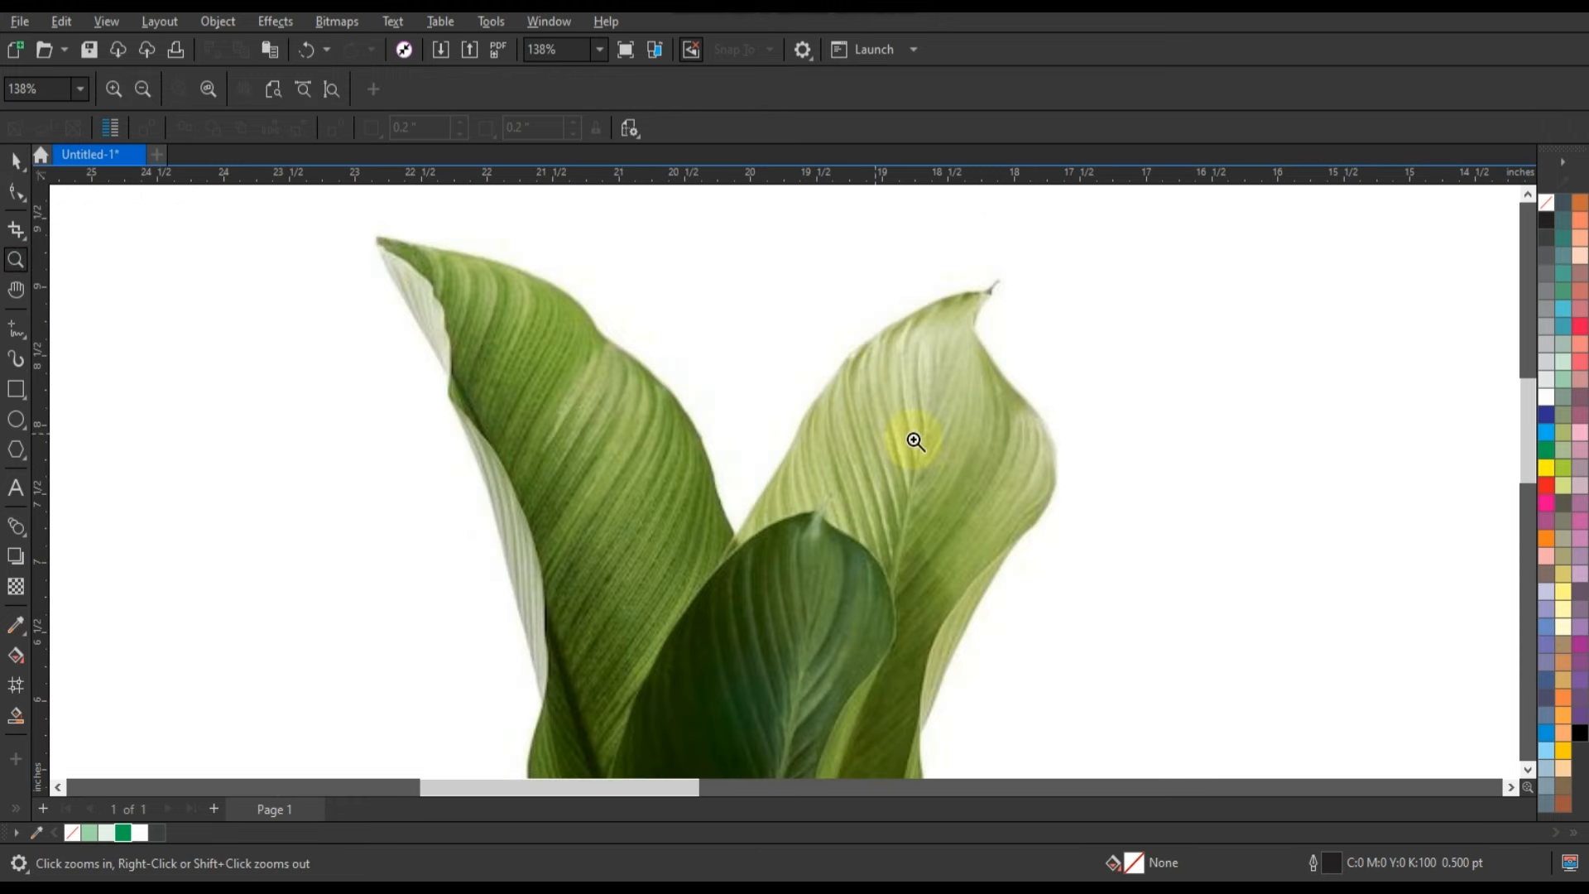
{"action": "left_click", "coordinate": [23, 340]}
{"action": "left_click", "coordinate": [83, 351]}
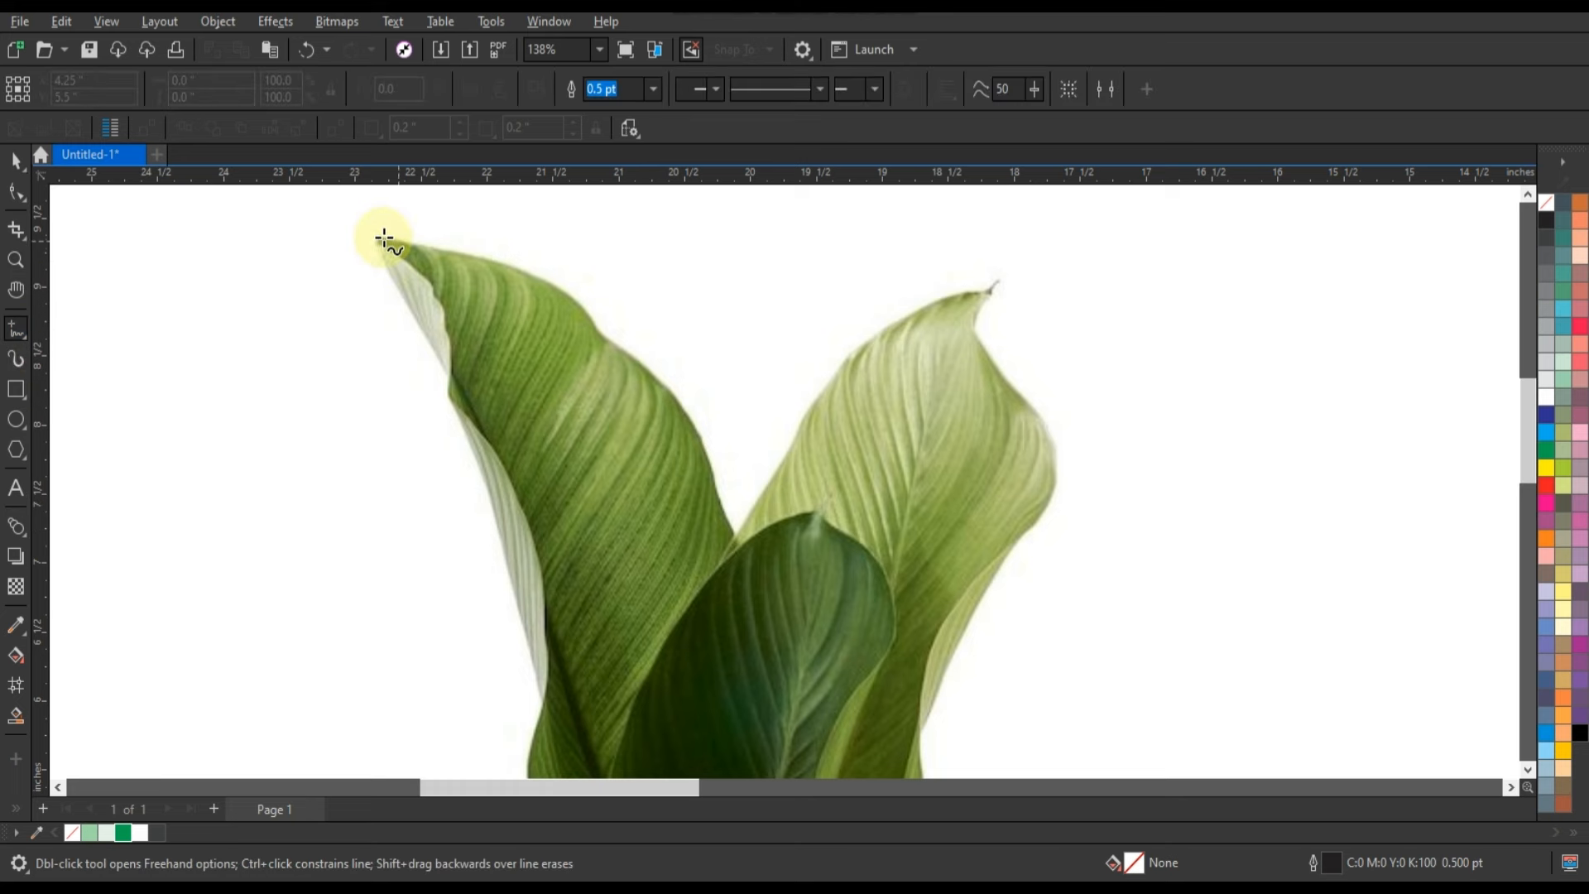
{"action": "left_click", "coordinate": [601, 340]}
{"action": "left_click", "coordinate": [610, 147]}
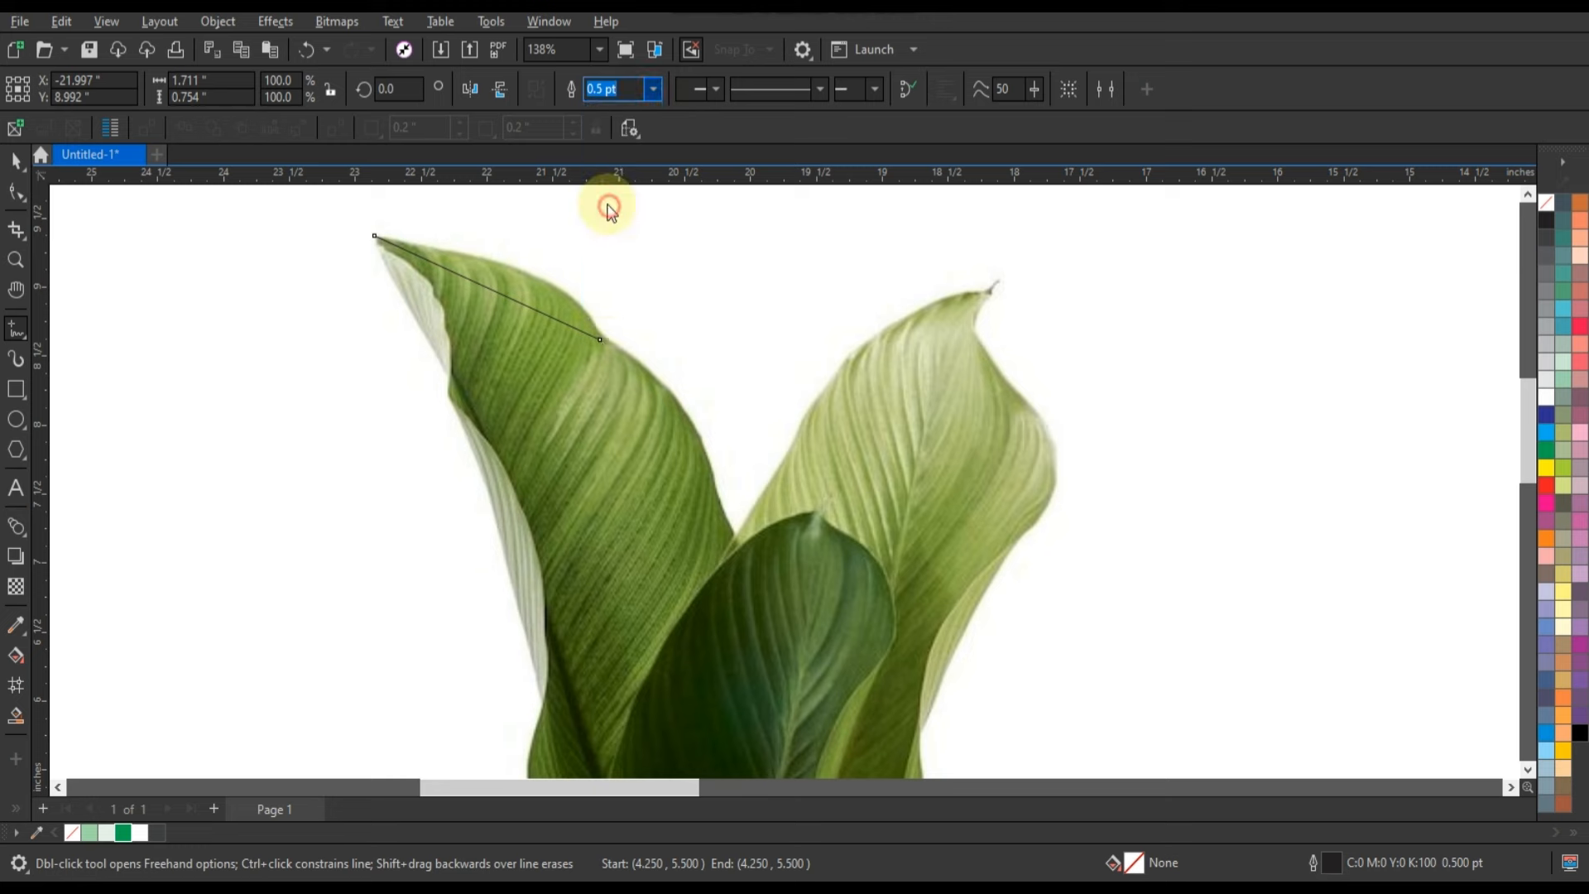
Continue the line through the notch between the leaves to the right leaf's tip and down its outer edge.
{"action": "left_click", "coordinate": [602, 342]}
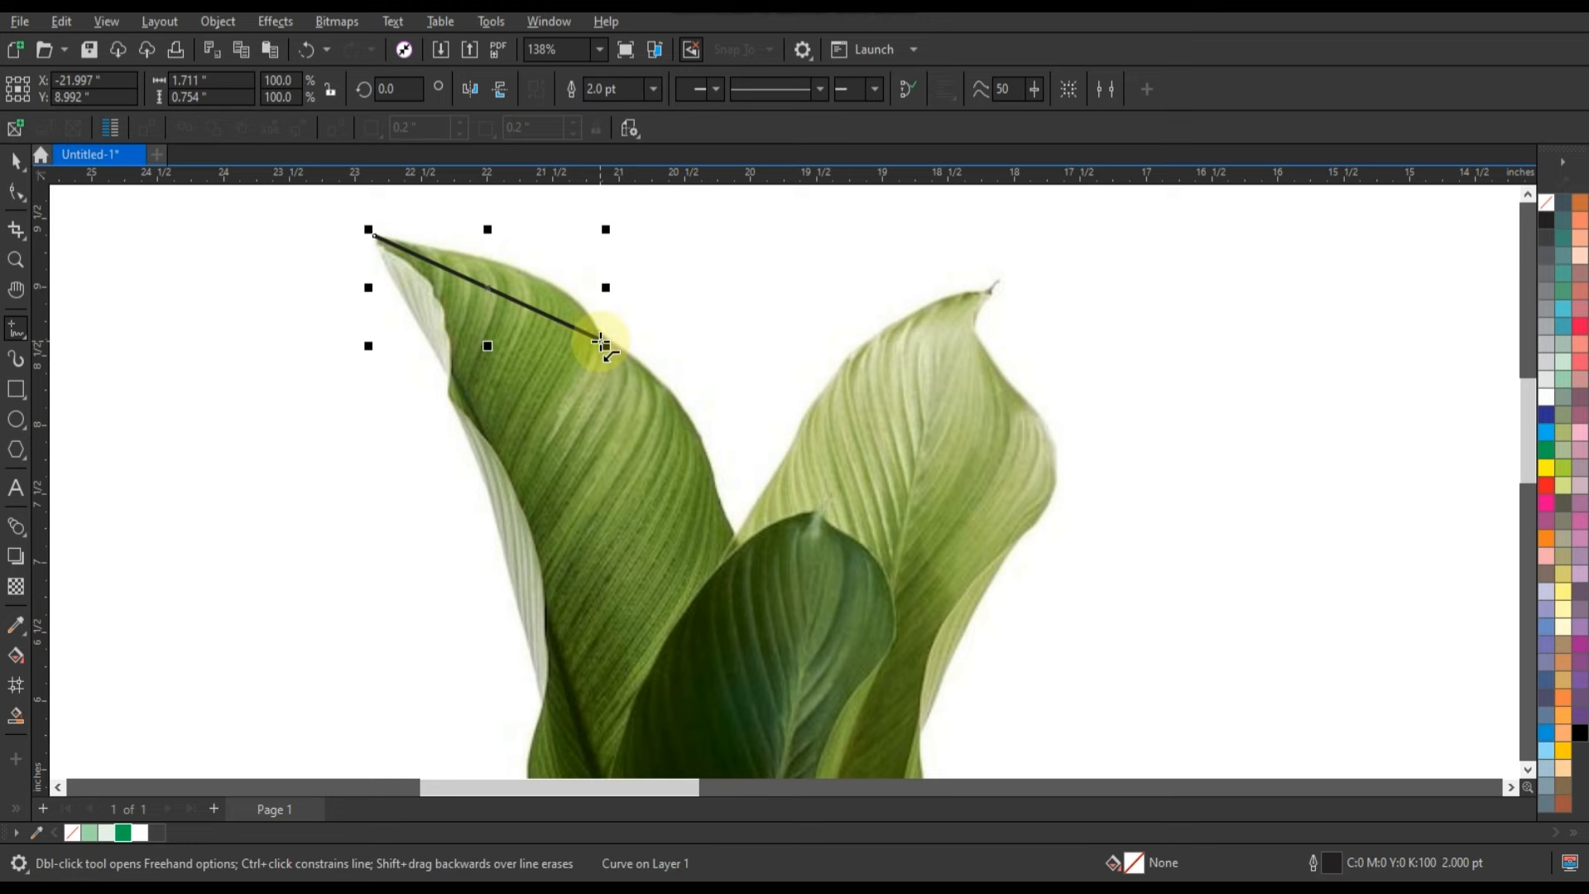
{"action": "left_click", "coordinate": [736, 542]}
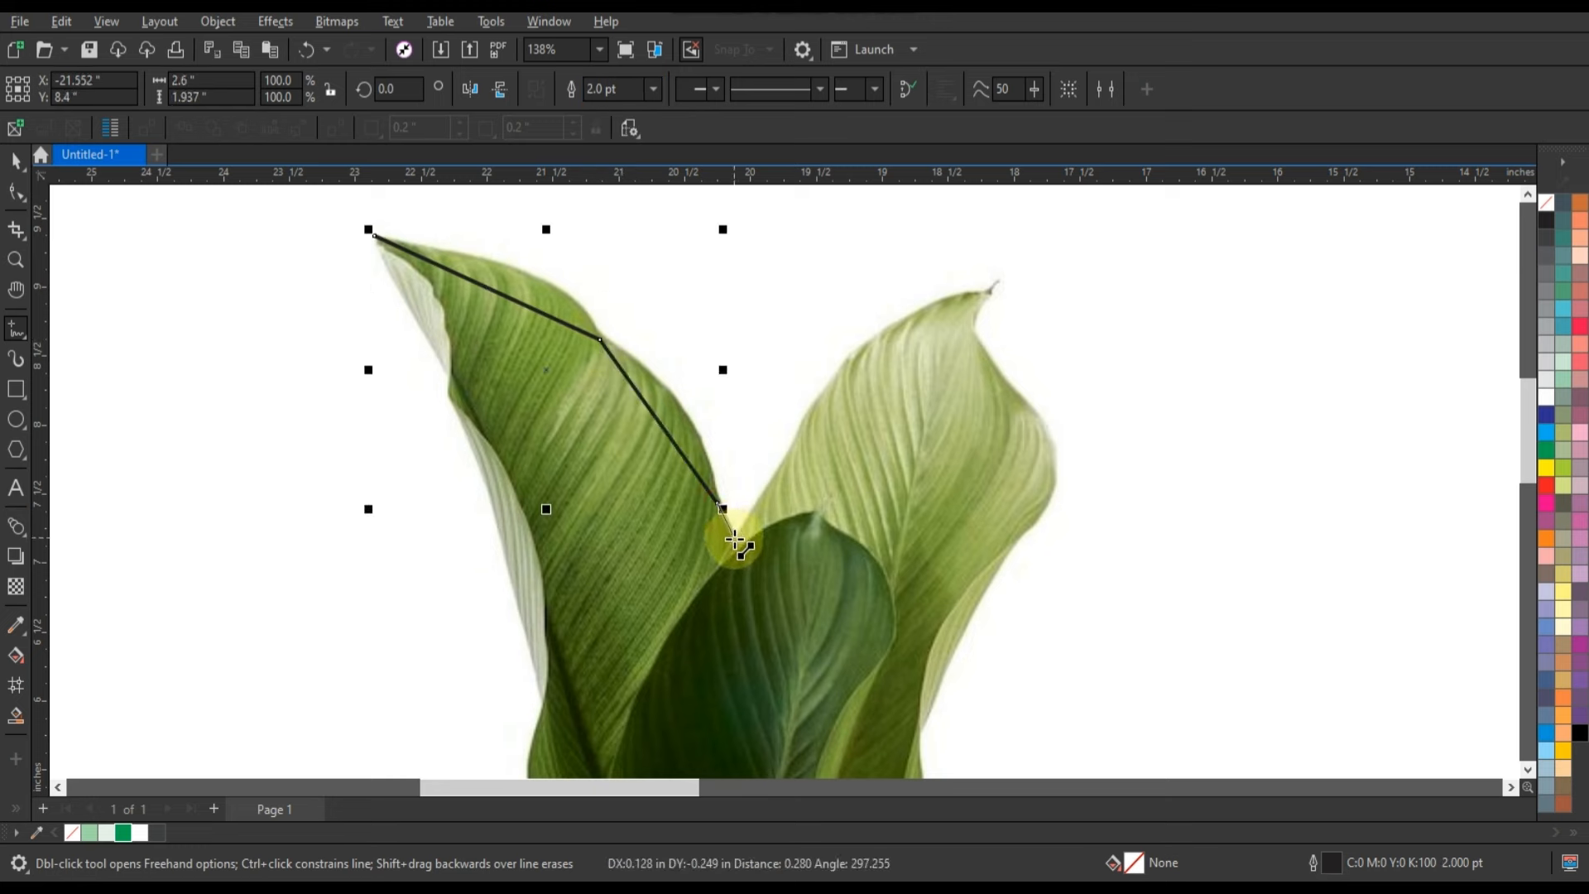
{"action": "left_click", "coordinate": [993, 287]}
{"action": "left_click", "coordinate": [1006, 387]}
{"action": "left_click", "coordinate": [1015, 536]}
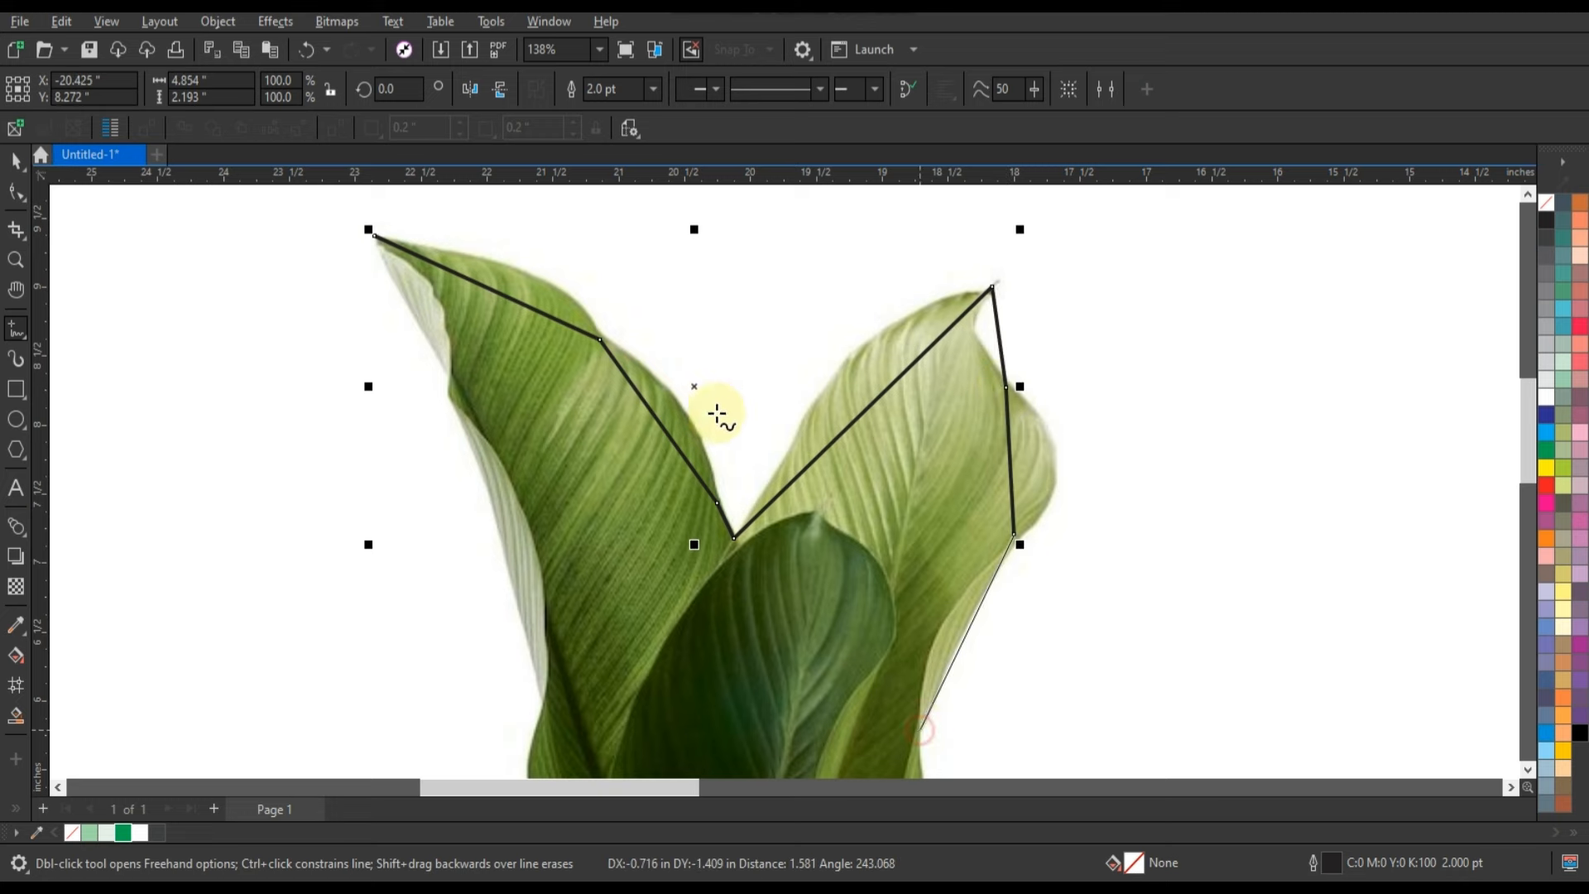
{"action": "left_click", "coordinate": [921, 730]}
Extend the outline along the plant's lower right side, past the curled leaf, to the base of the rolled leaf.
{"action": "scroll", "coordinate": [718, 403], "scroll_direction": "down", "scroll_amount": 3}
{"action": "scroll", "coordinate": [785, 569], "scroll_direction": "up", "scroll_amount": 2}
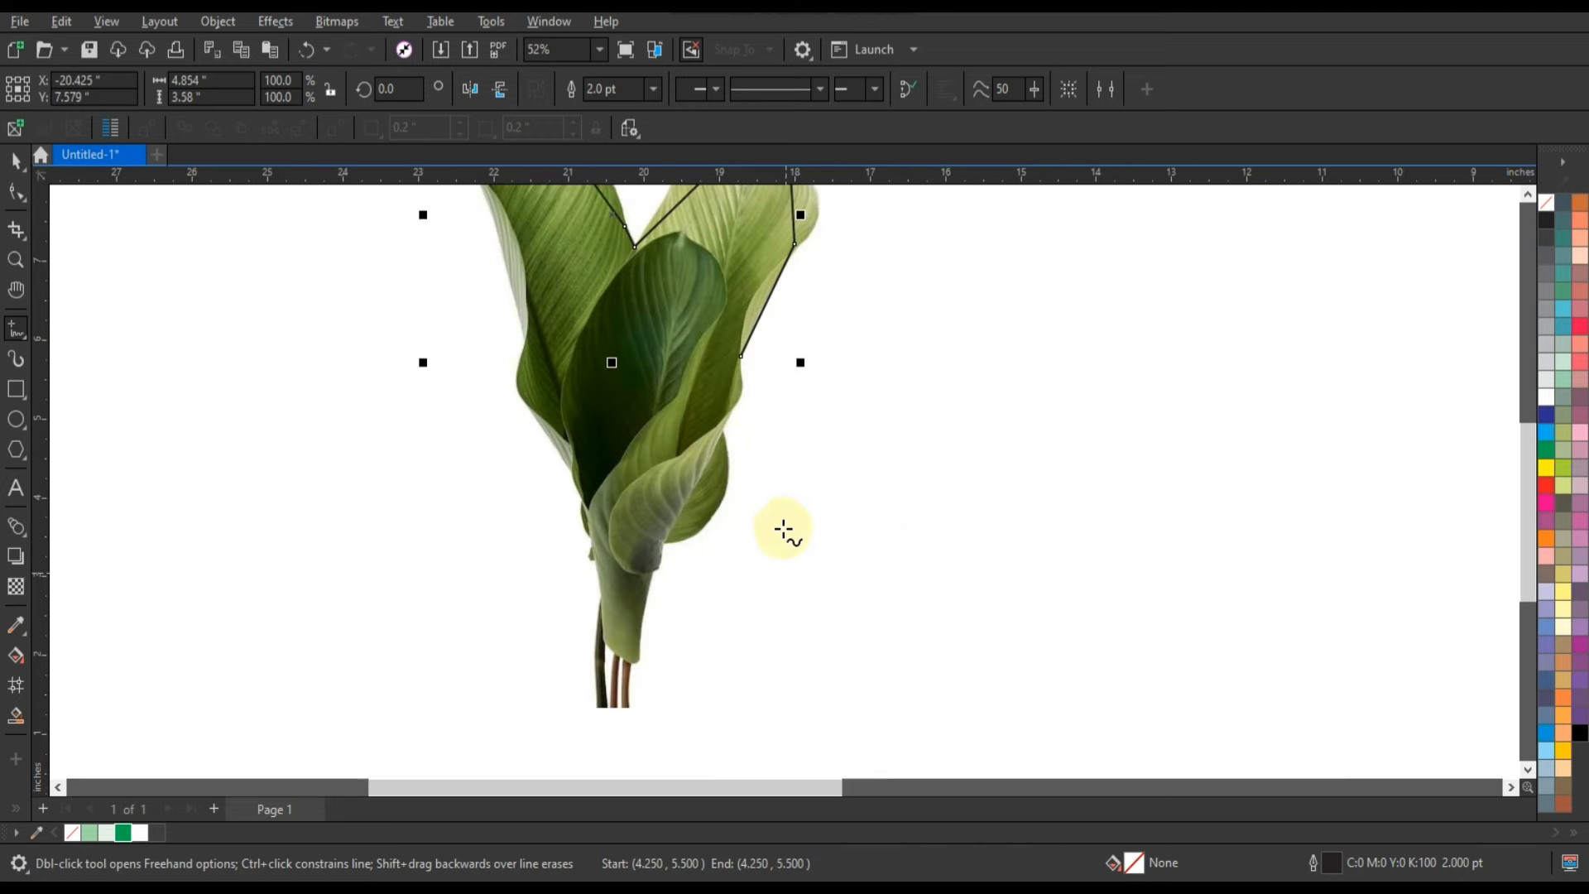
{"action": "left_click", "coordinate": [722, 430]}
{"action": "scroll", "coordinate": [631, 573], "scroll_direction": "up", "scroll_amount": 5}
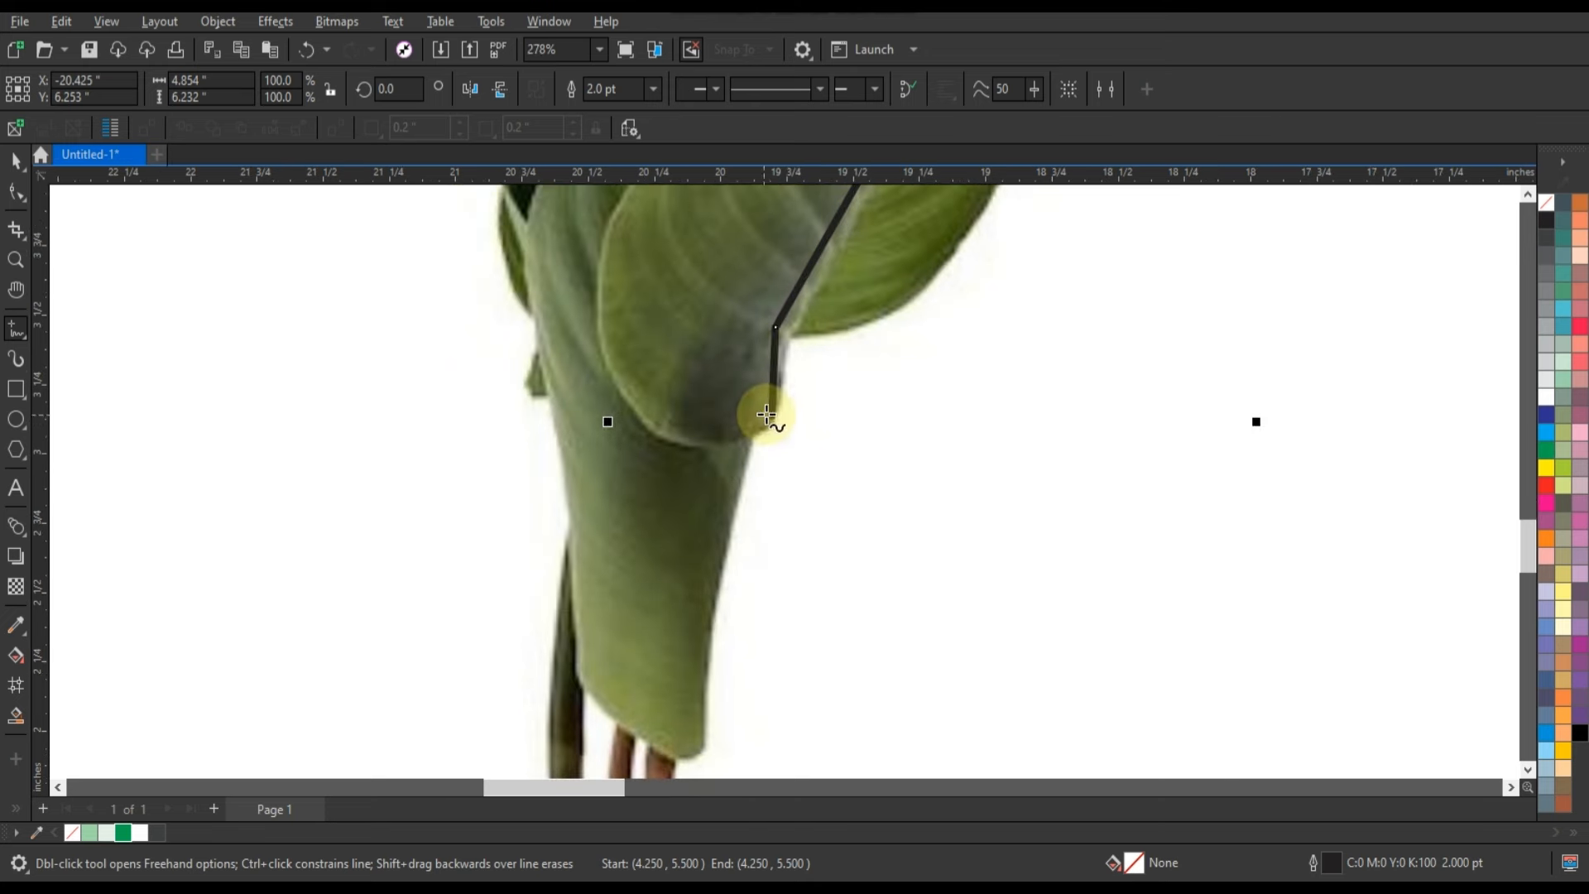
{"action": "left_click", "coordinate": [753, 435]}
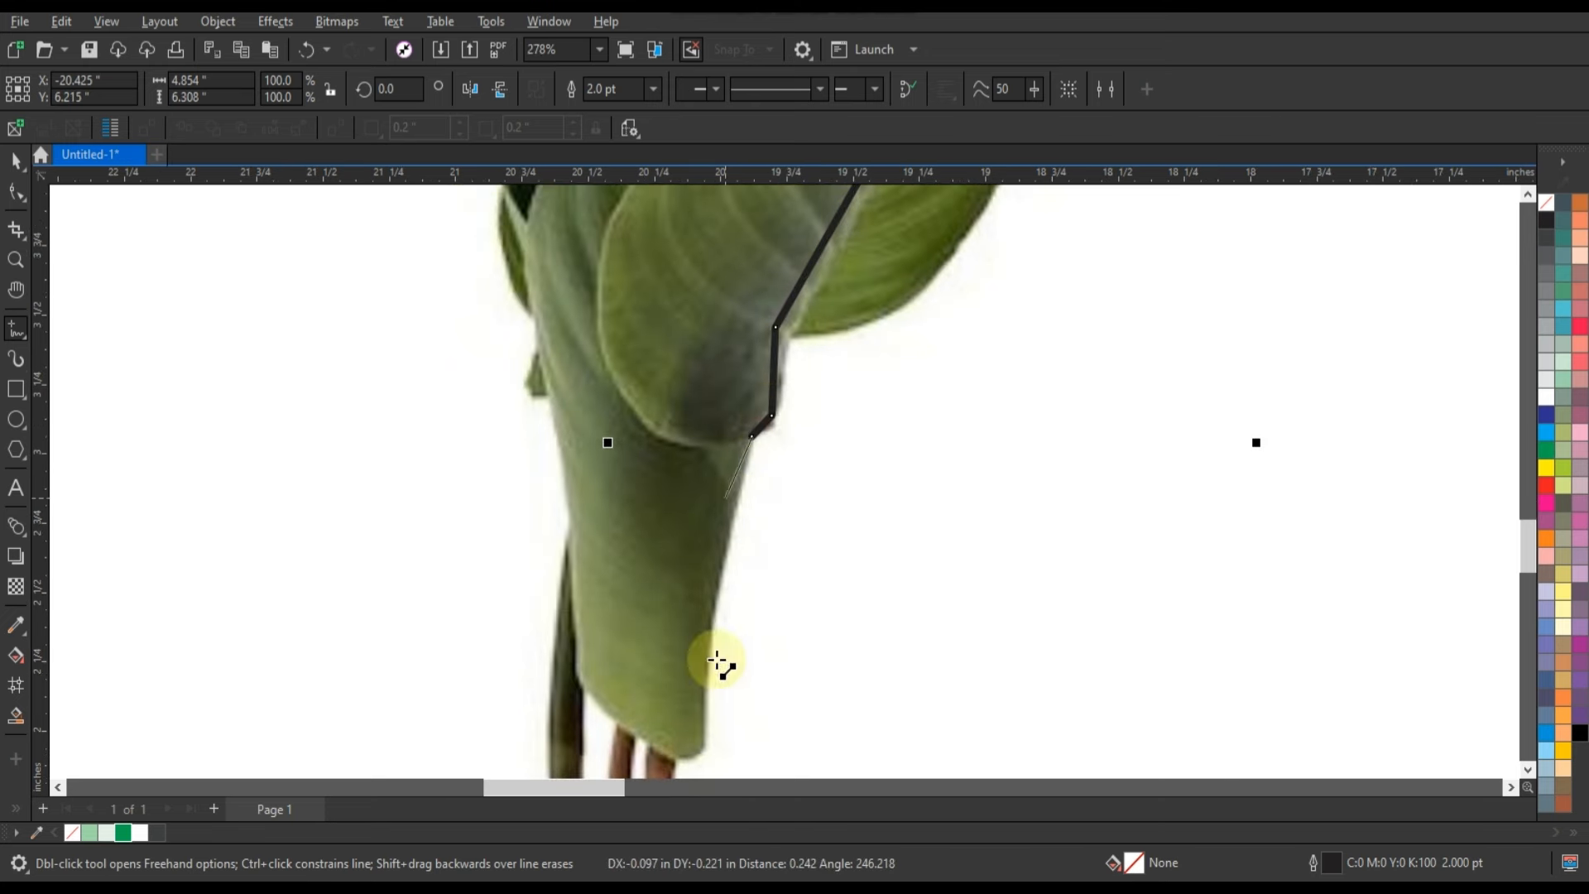
{"action": "left_click", "coordinate": [706, 736]}
{"action": "scroll", "coordinate": [656, 433], "scroll_direction": "down", "scroll_amount": 5}
Trace the two brown stems below the rolled leaf with straight segments.
{"action": "left_click", "coordinate": [15, 259]}
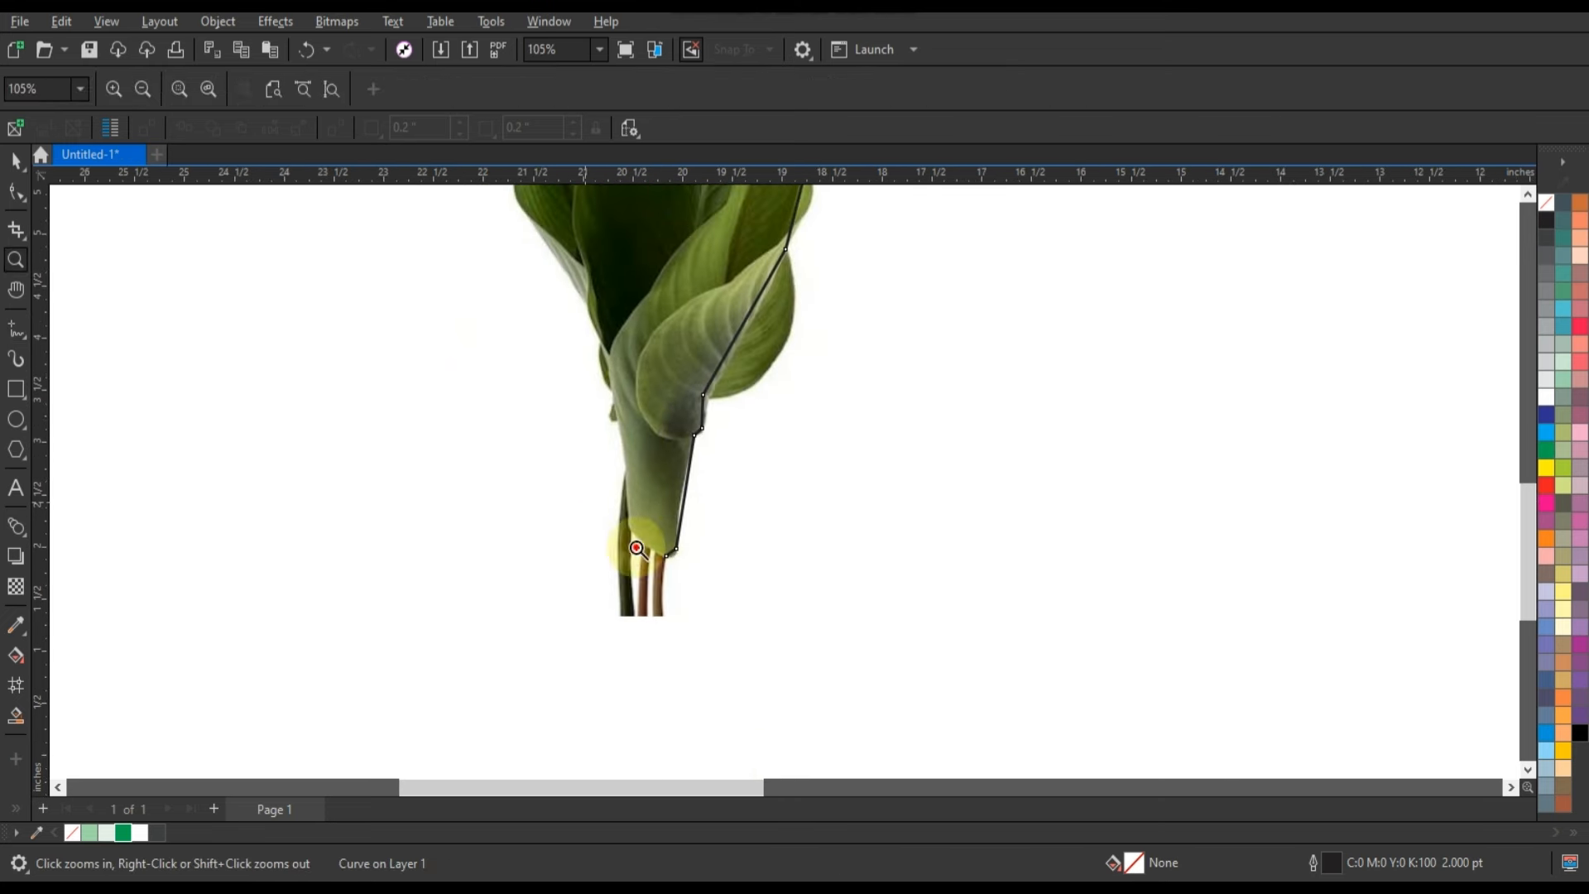
{"action": "scroll", "coordinate": [677, 600], "scroll_direction": "up", "scroll_amount": 5}
{"action": "left_click", "coordinate": [15, 329]}
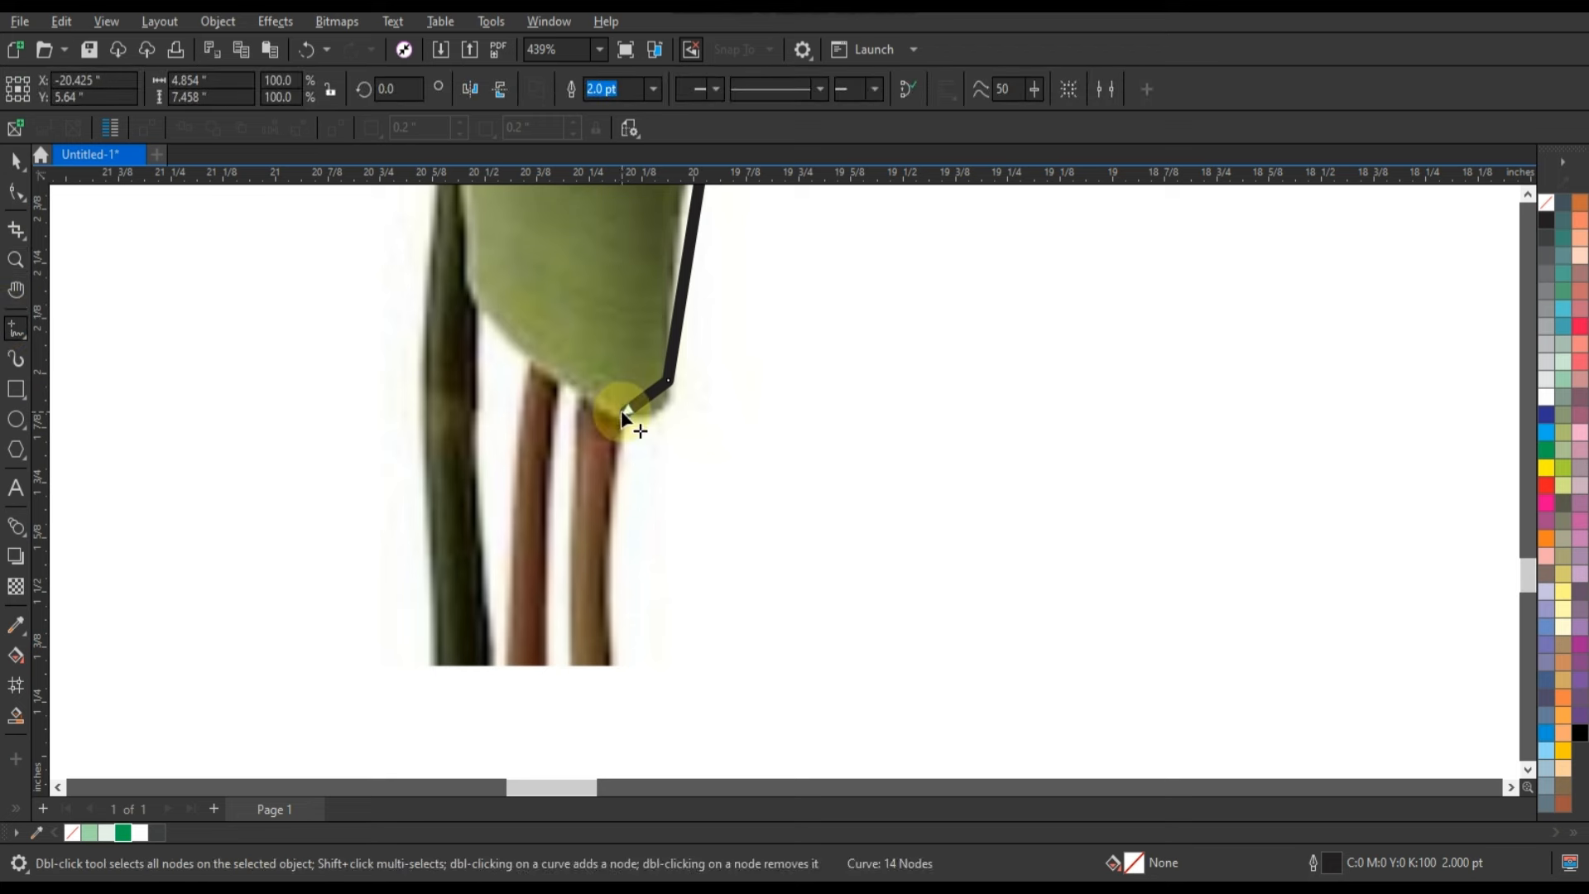
{"action": "left_click", "coordinate": [609, 666]}
{"action": "left_click", "coordinate": [557, 373]}
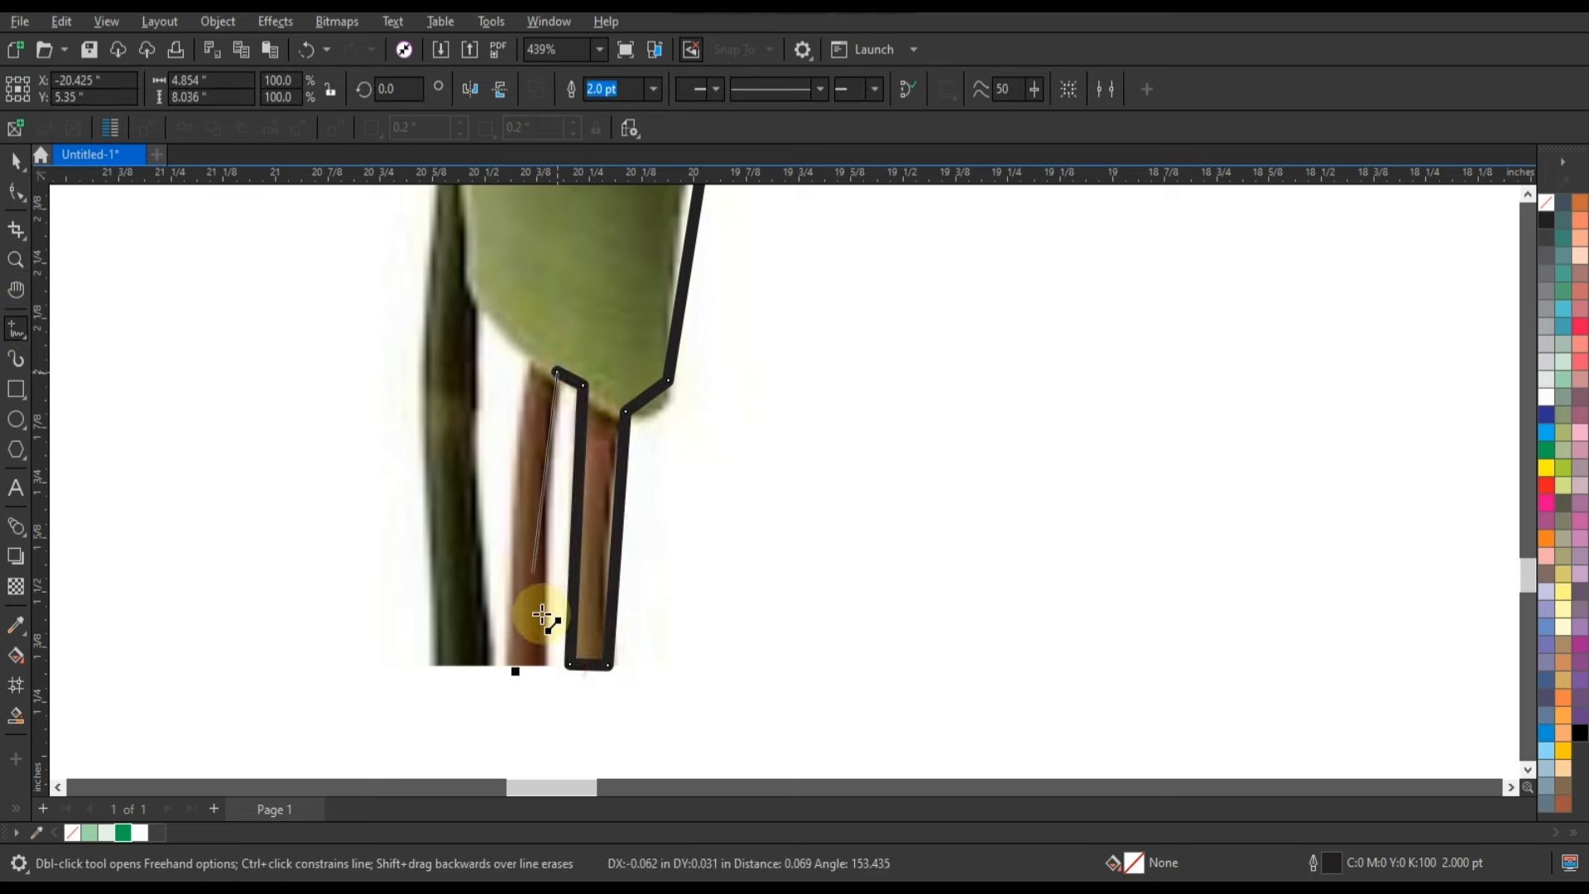
{"action": "left_click", "coordinate": [530, 354]}
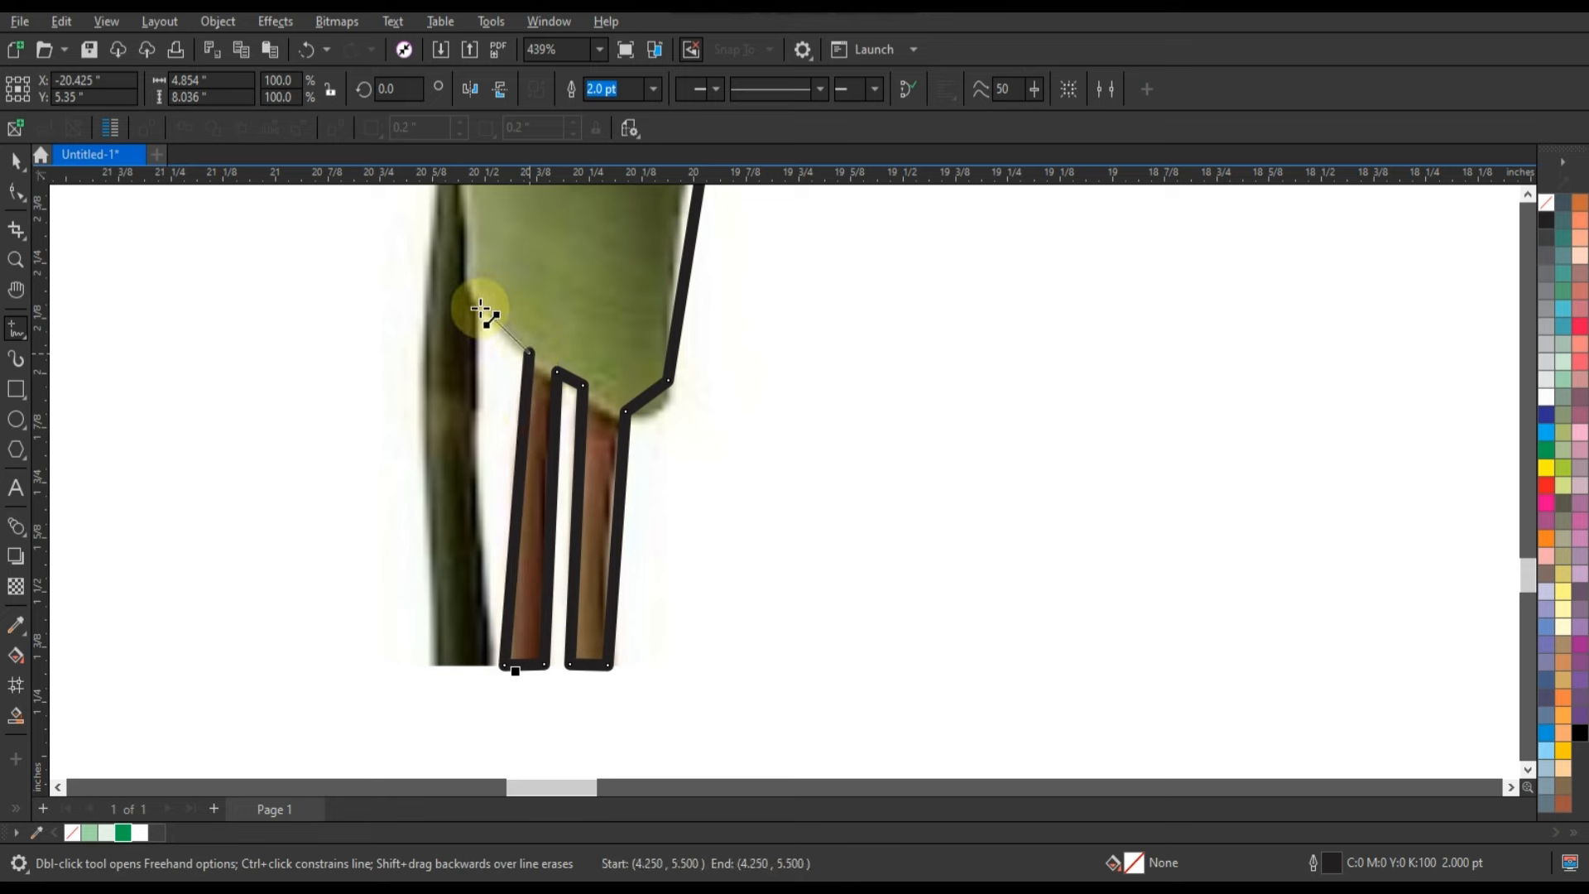
Trace around the dark green stem with straight segments, from the rolled leaf's edge down and back up its outer side.
{"action": "left_click", "coordinate": [473, 303]}
{"action": "left_click", "coordinate": [486, 664]}
{"action": "left_click", "coordinate": [433, 662]}
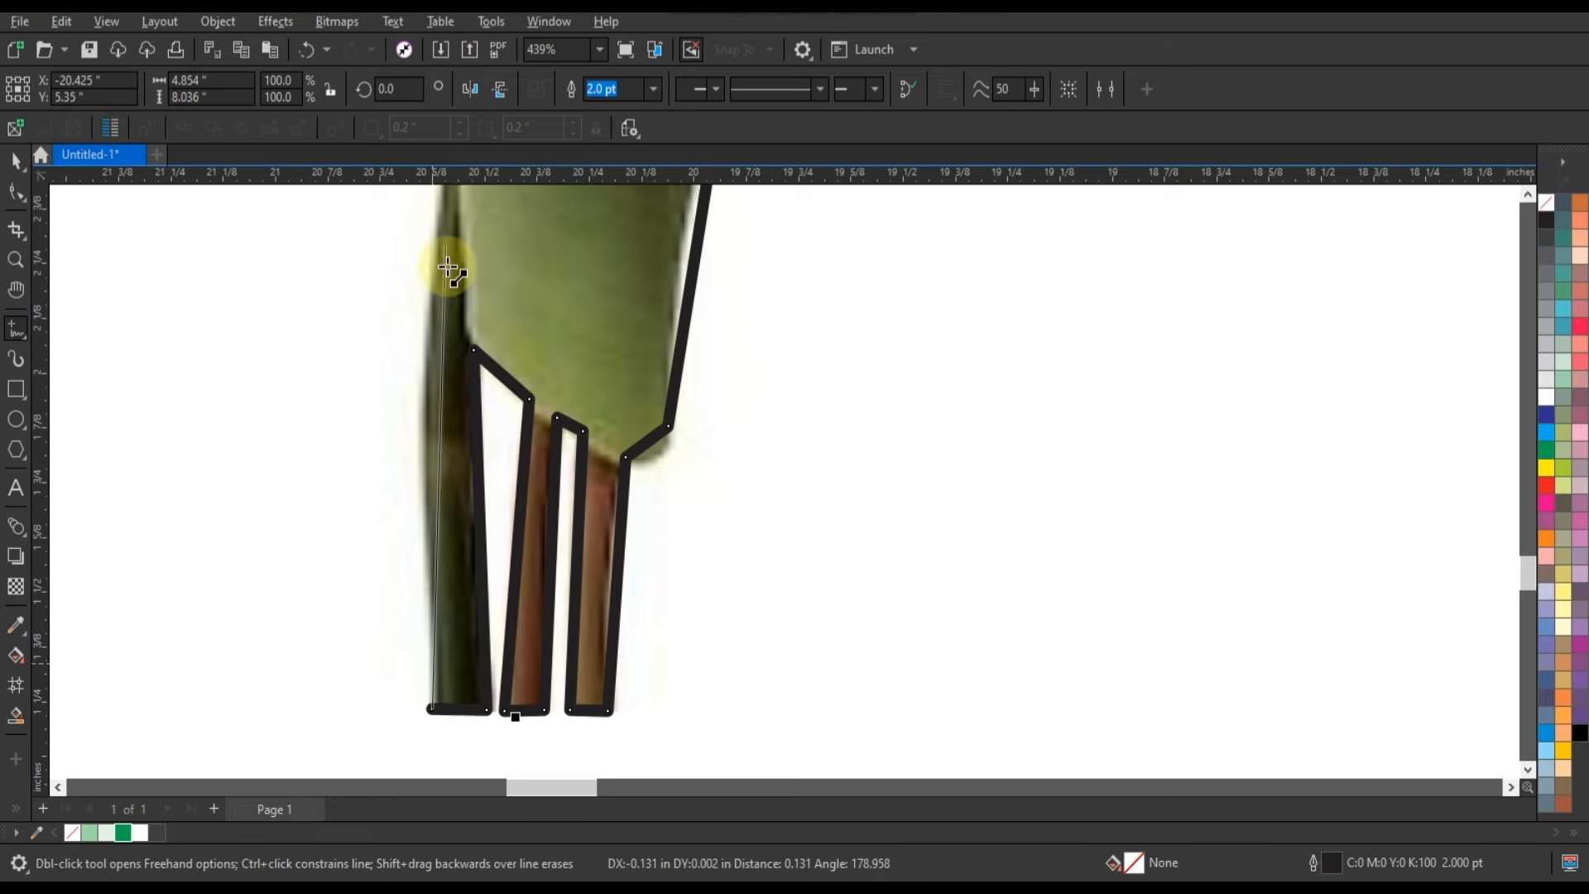
{"action": "left_click", "coordinate": [453, 272]}
Extend the outline from the dark stem up the left side of the rolled leaf to the large leaf's lower edge.
{"action": "scroll", "coordinate": [642, 571], "scroll_direction": "down", "scroll_amount": 6}
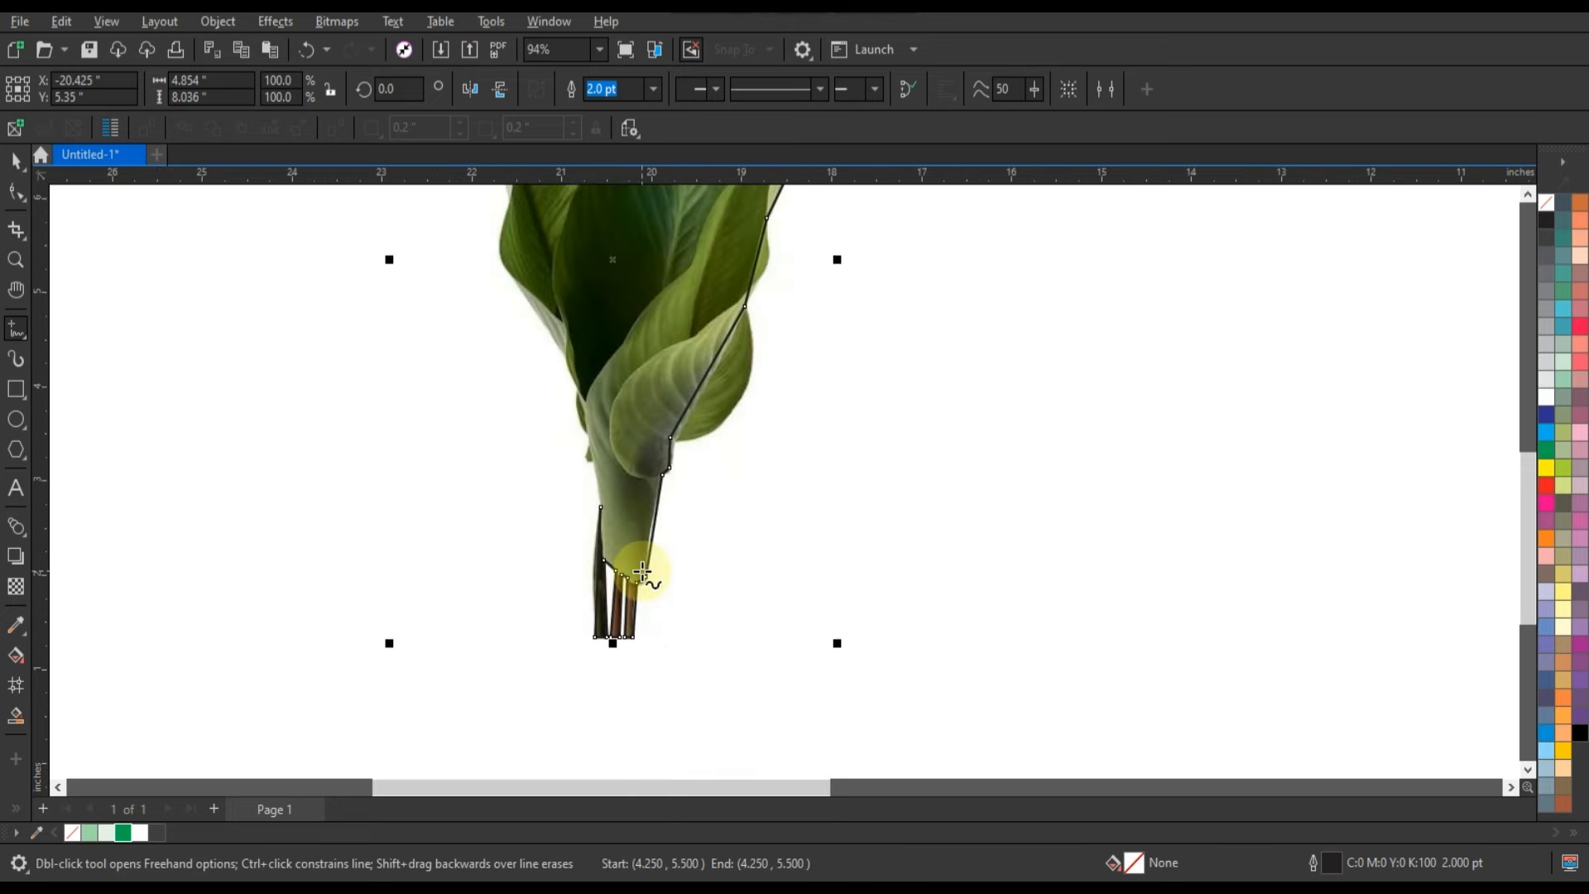
{"action": "scroll", "coordinate": [642, 493], "scroll_direction": "up", "scroll_amount": 5}
{"action": "scroll", "coordinate": [601, 675], "scroll_direction": "down", "scroll_amount": 1}
{"action": "left_click", "coordinate": [592, 737]}
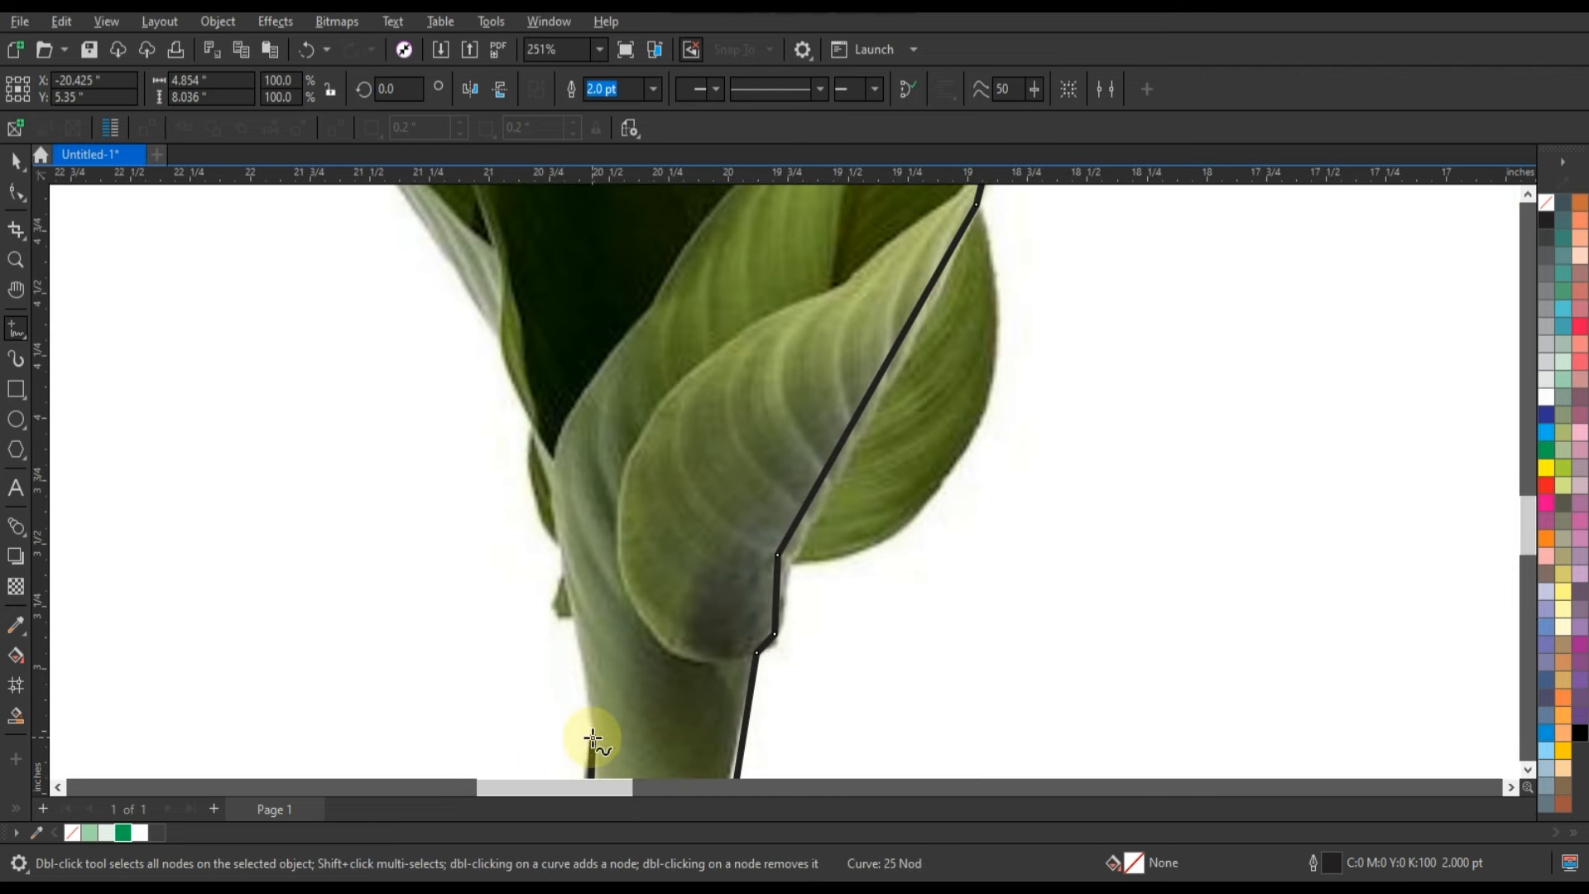
{"action": "left_click", "coordinate": [560, 546]}
{"action": "left_click", "coordinate": [535, 435]}
{"action": "left_click", "coordinate": [503, 334]}
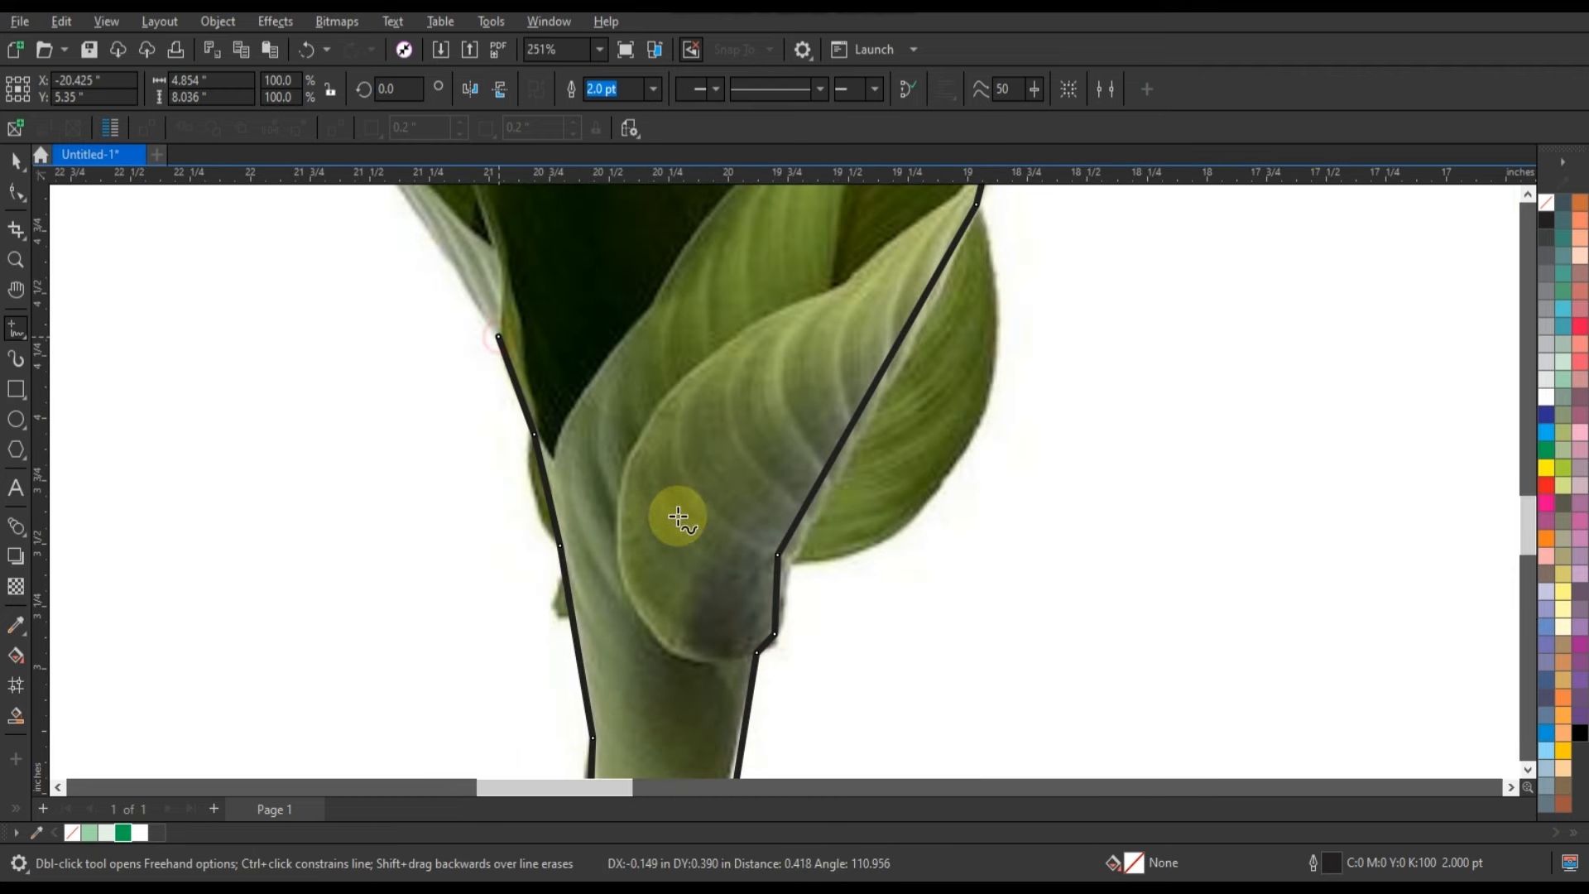
Trace the left leaf's outer edge from its tip down to the open end and close the outline.
{"action": "scroll", "coordinate": [716, 528], "scroll_direction": "down", "scroll_amount": 4}
{"action": "left_click", "coordinate": [15, 260]}
{"action": "scroll", "coordinate": [719, 491], "scroll_direction": "down", "scroll_amount": 2}
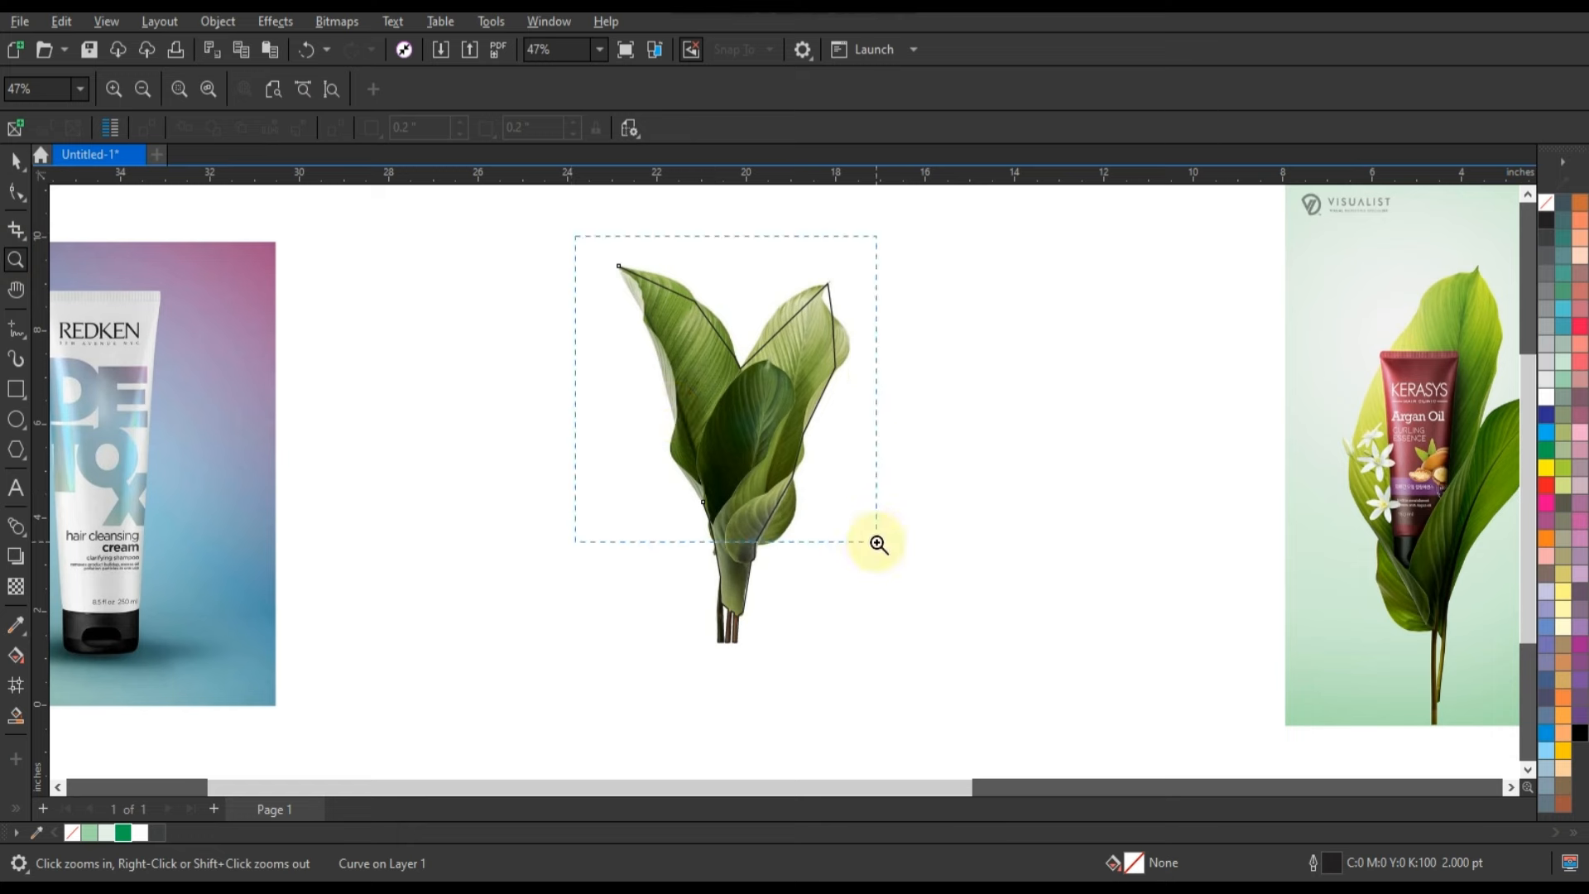
{"action": "left_click_drag", "start_coordinate": [877, 542], "coordinate": [877, 543]}
{"action": "left_click", "coordinate": [577, 245]}
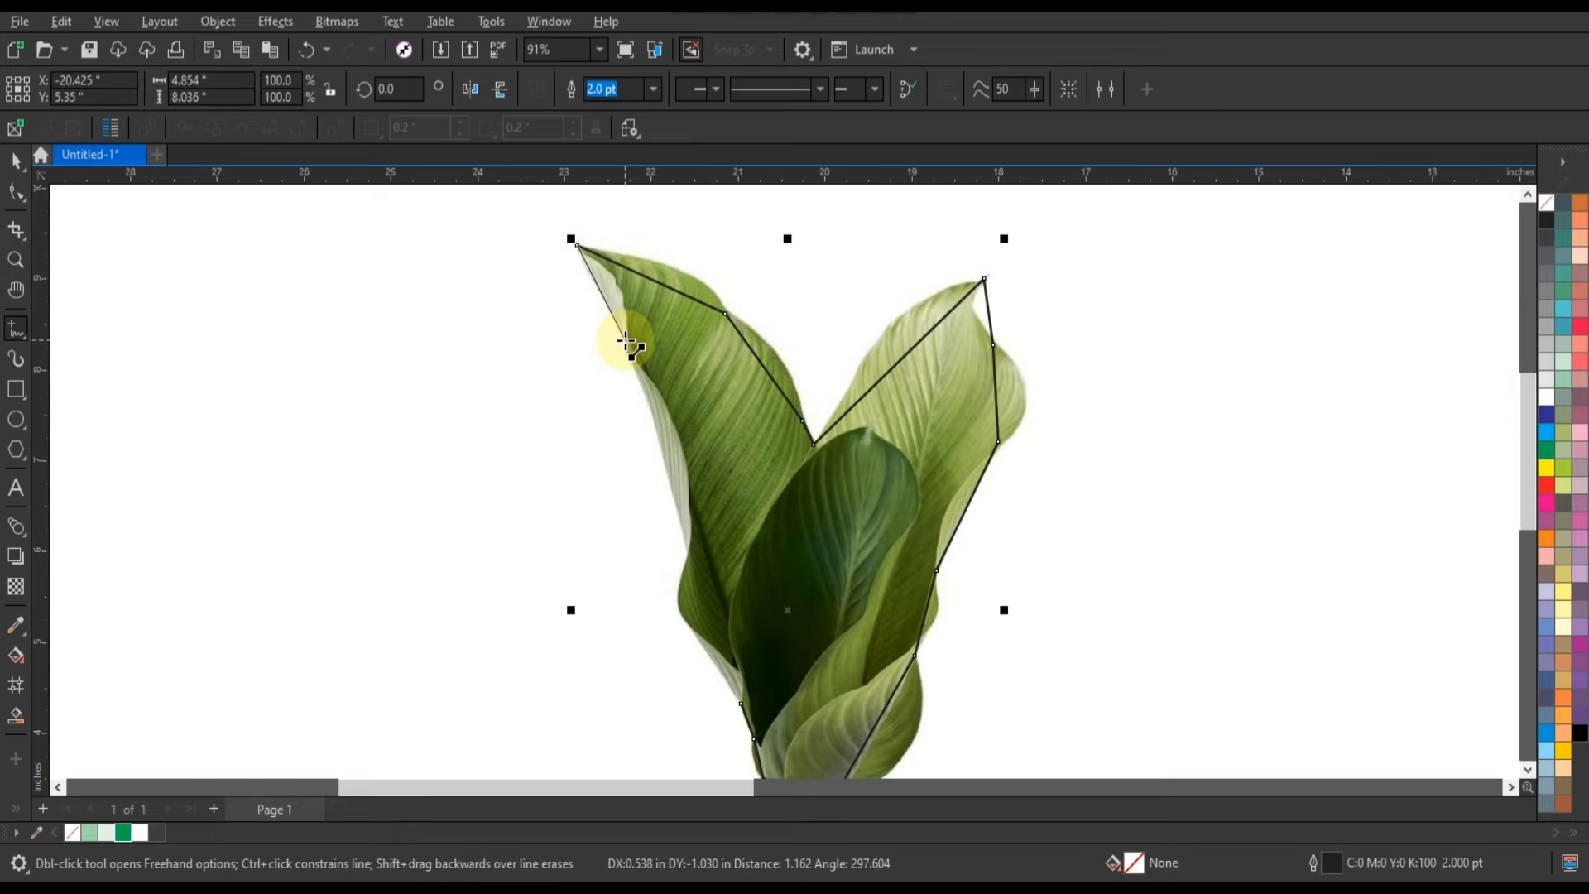
{"action": "left_click", "coordinate": [689, 553]}
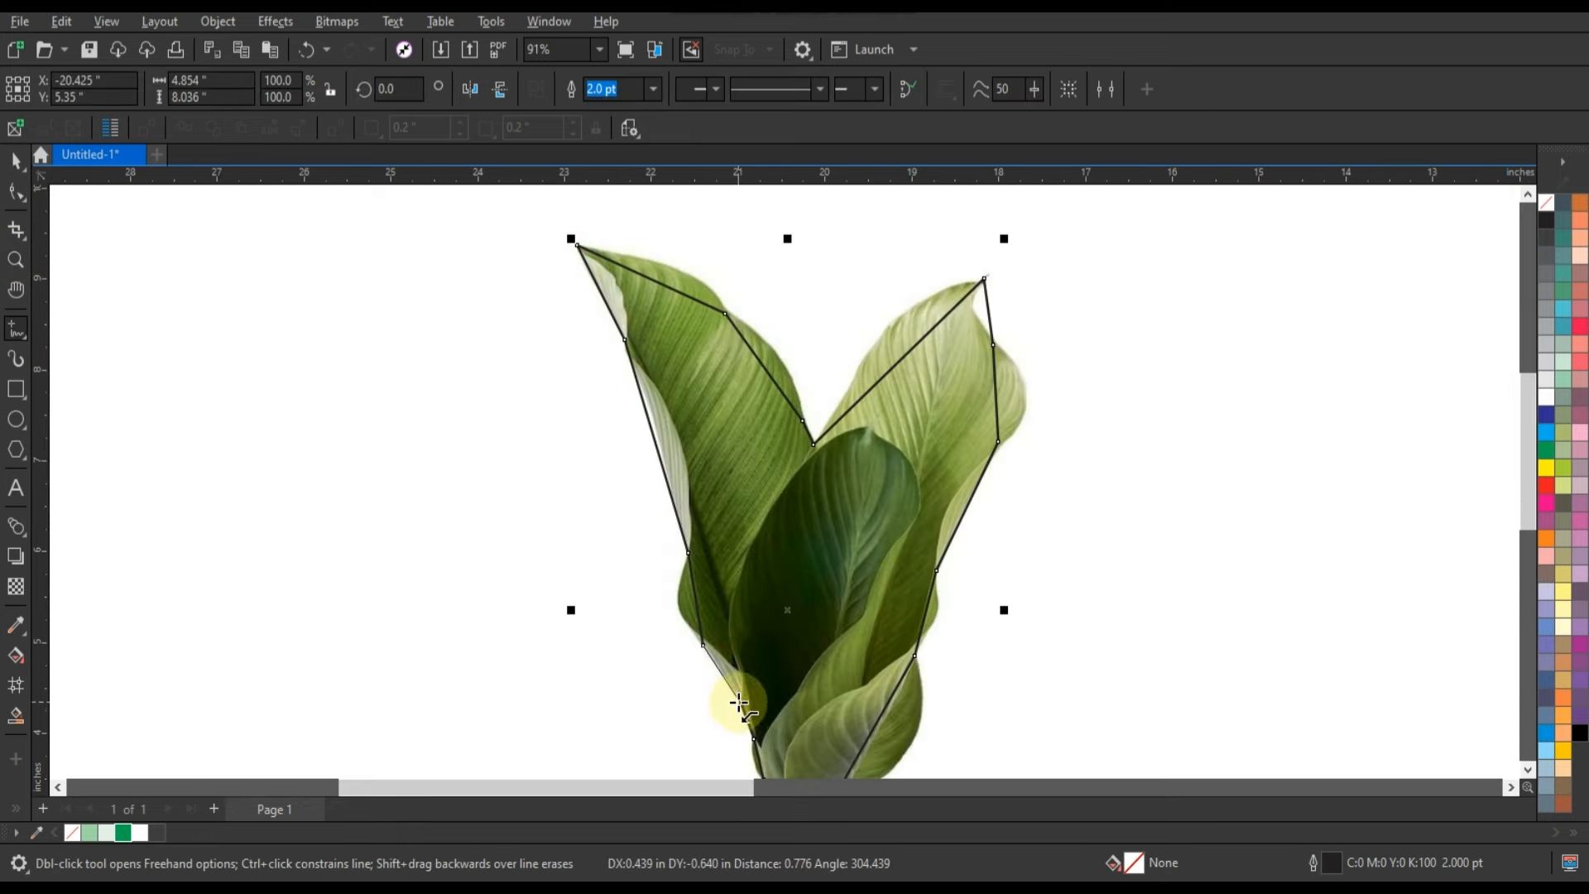
{"action": "left_click", "coordinate": [739, 702]}
Select all nodes of the plant outline with the Shape tool and convert its segments to curves.
{"action": "scroll", "coordinate": [659, 251], "scroll_direction": "down", "scroll_amount": 2}
{"action": "left_click", "coordinate": [16, 191]}
{"action": "left_click_drag", "start_coordinate": [585, 216], "coordinate": [869, 610]}
{"action": "key", "text": "shift+F2"}
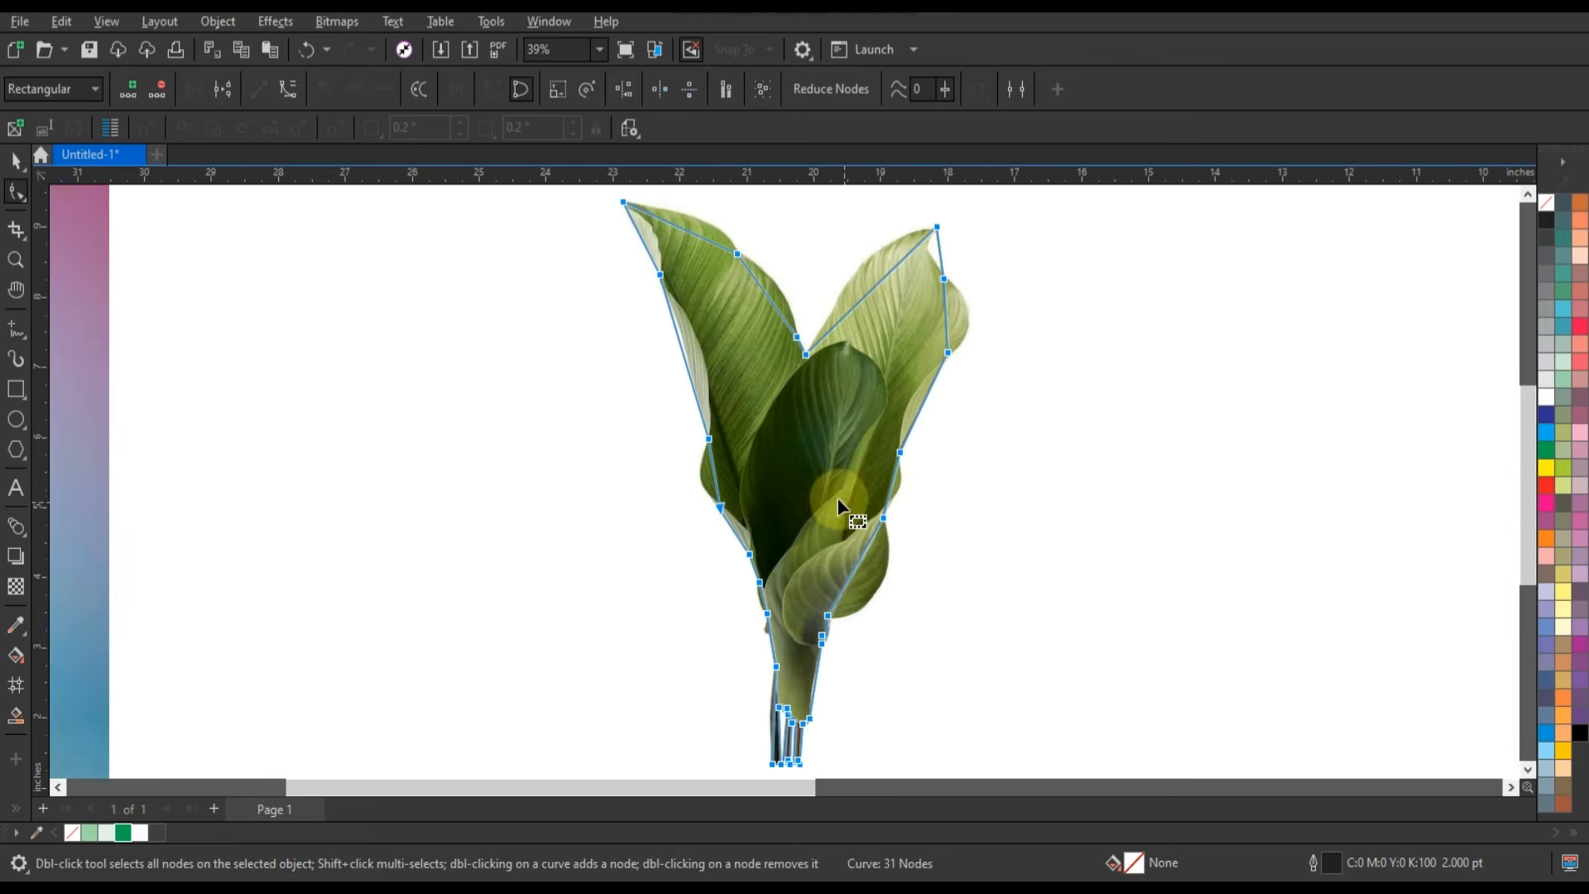
Bend the outline segments to follow the upper edge of the left leaf down to the notch.
{"action": "left_click", "coordinate": [16, 260]}
{"action": "left_click_drag", "start_coordinate": [593, 196], "coordinate": [1040, 421]}
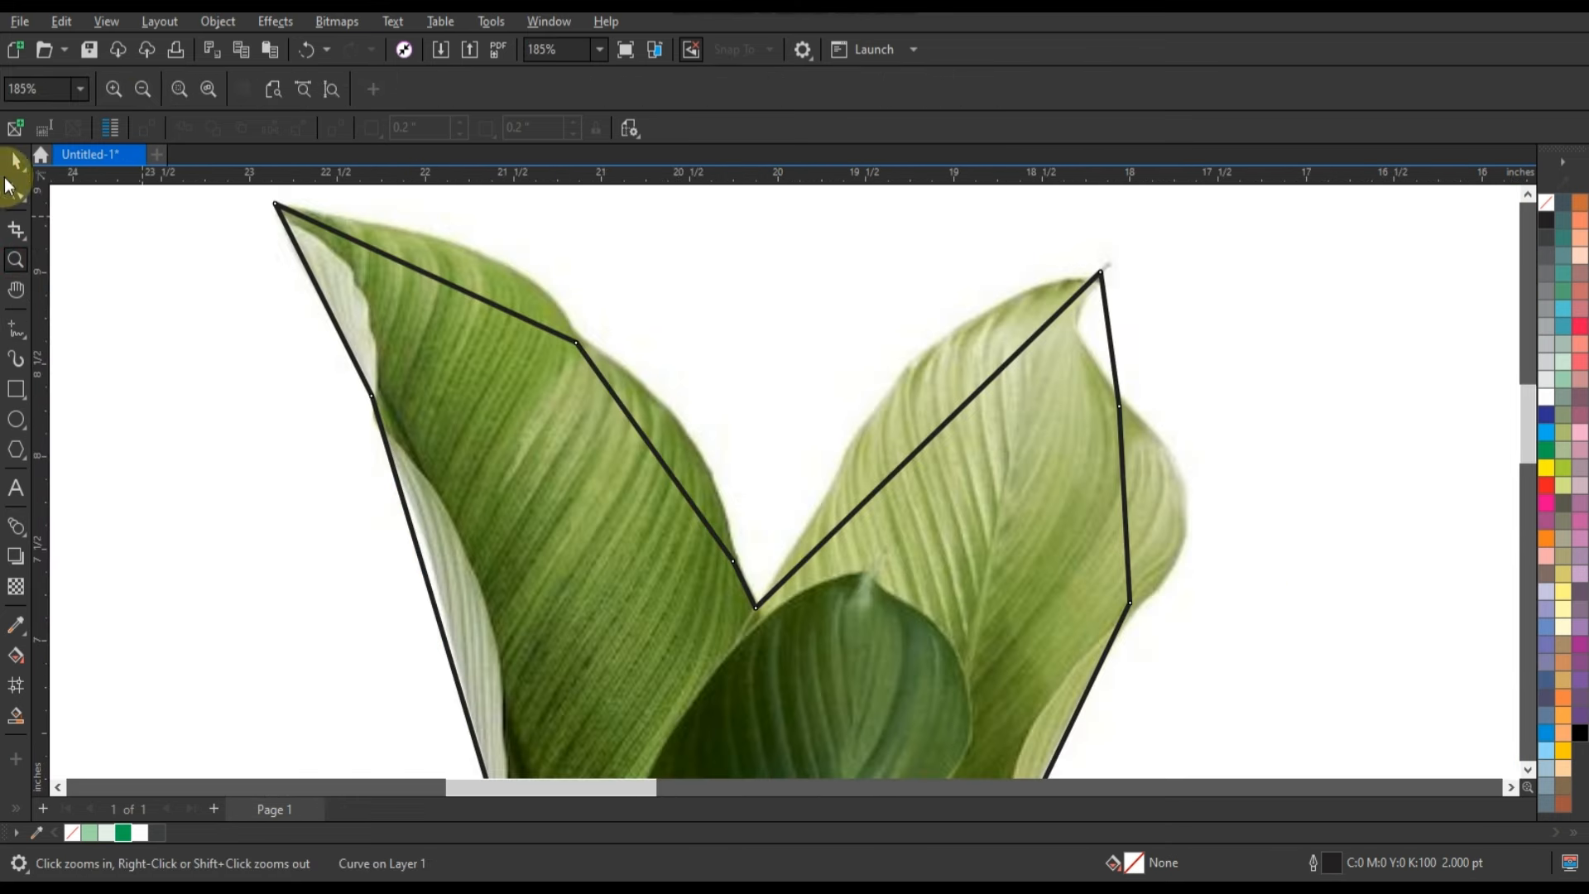
{"action": "left_click", "coordinate": [15, 191]}
{"action": "left_click", "coordinate": [515, 319]}
{"action": "left_click_drag", "start_coordinate": [519, 239], "coordinate": [517, 228]}
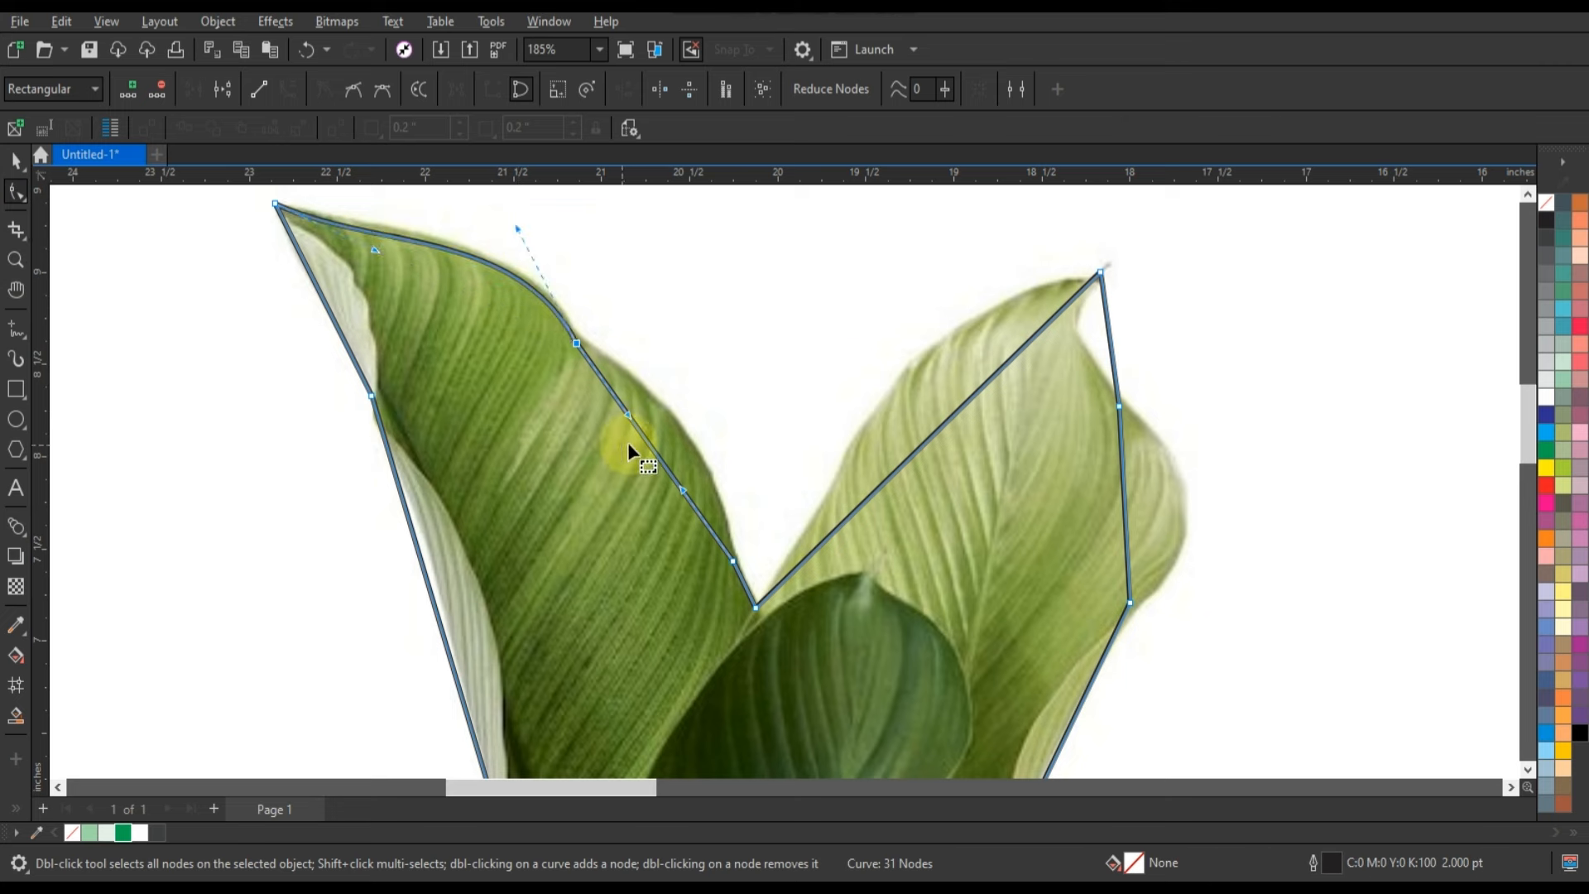
{"action": "left_click_drag", "start_coordinate": [661, 431], "coordinate": [679, 432]}
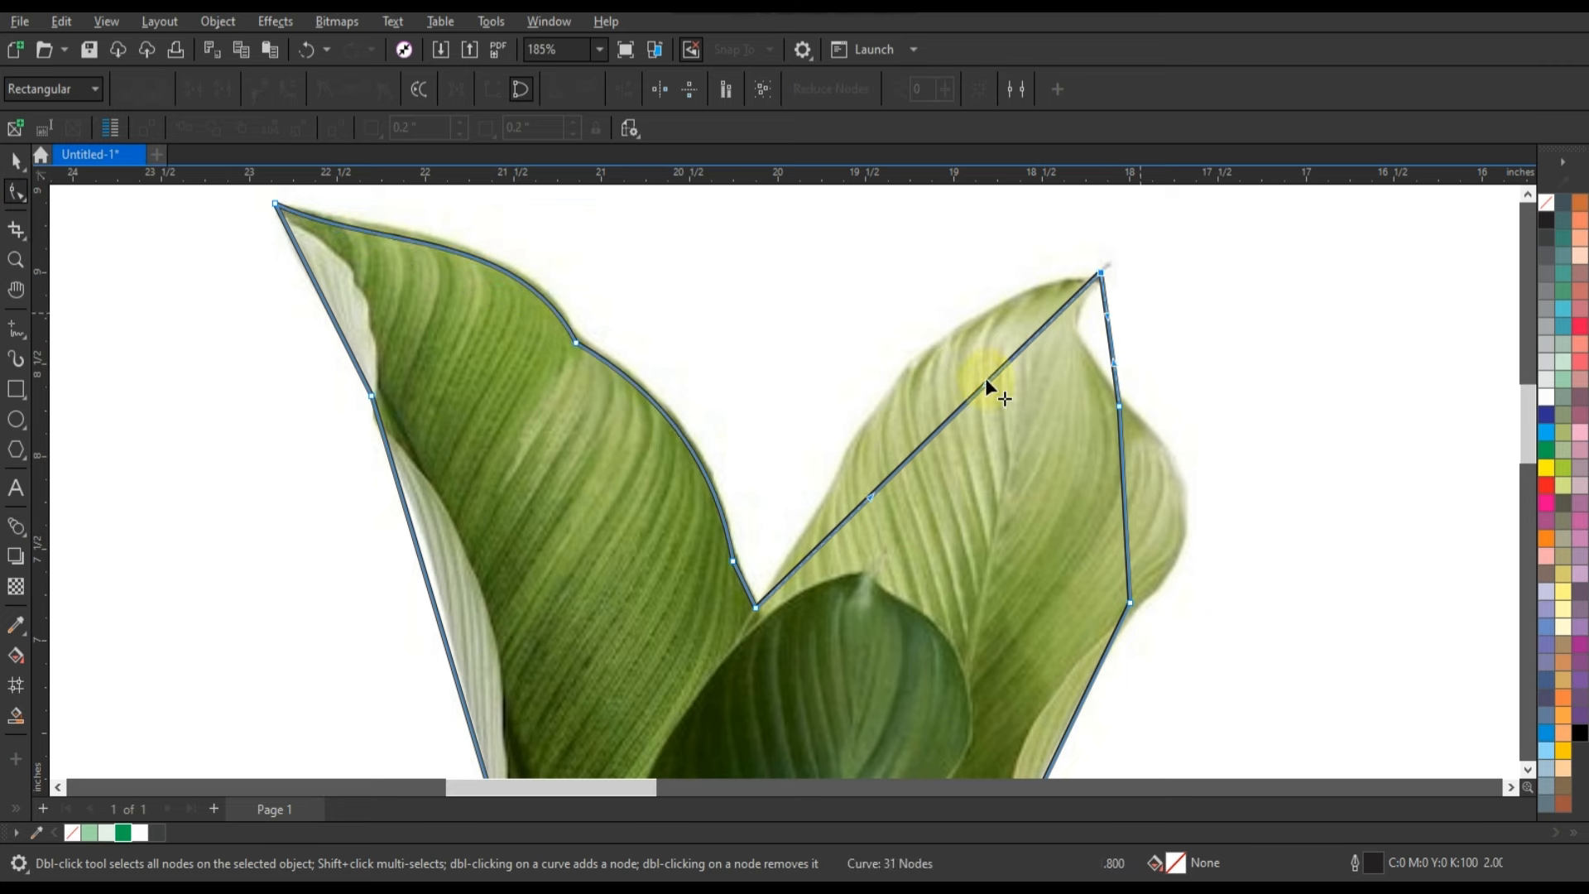
Bend the outline to follow the right leaf's upper edge, curled tip and outer bulge.
{"action": "left_click_drag", "start_coordinate": [985, 382], "coordinate": [842, 337]}
{"action": "left_click_drag", "start_coordinate": [1108, 316], "coordinate": [1037, 320]}
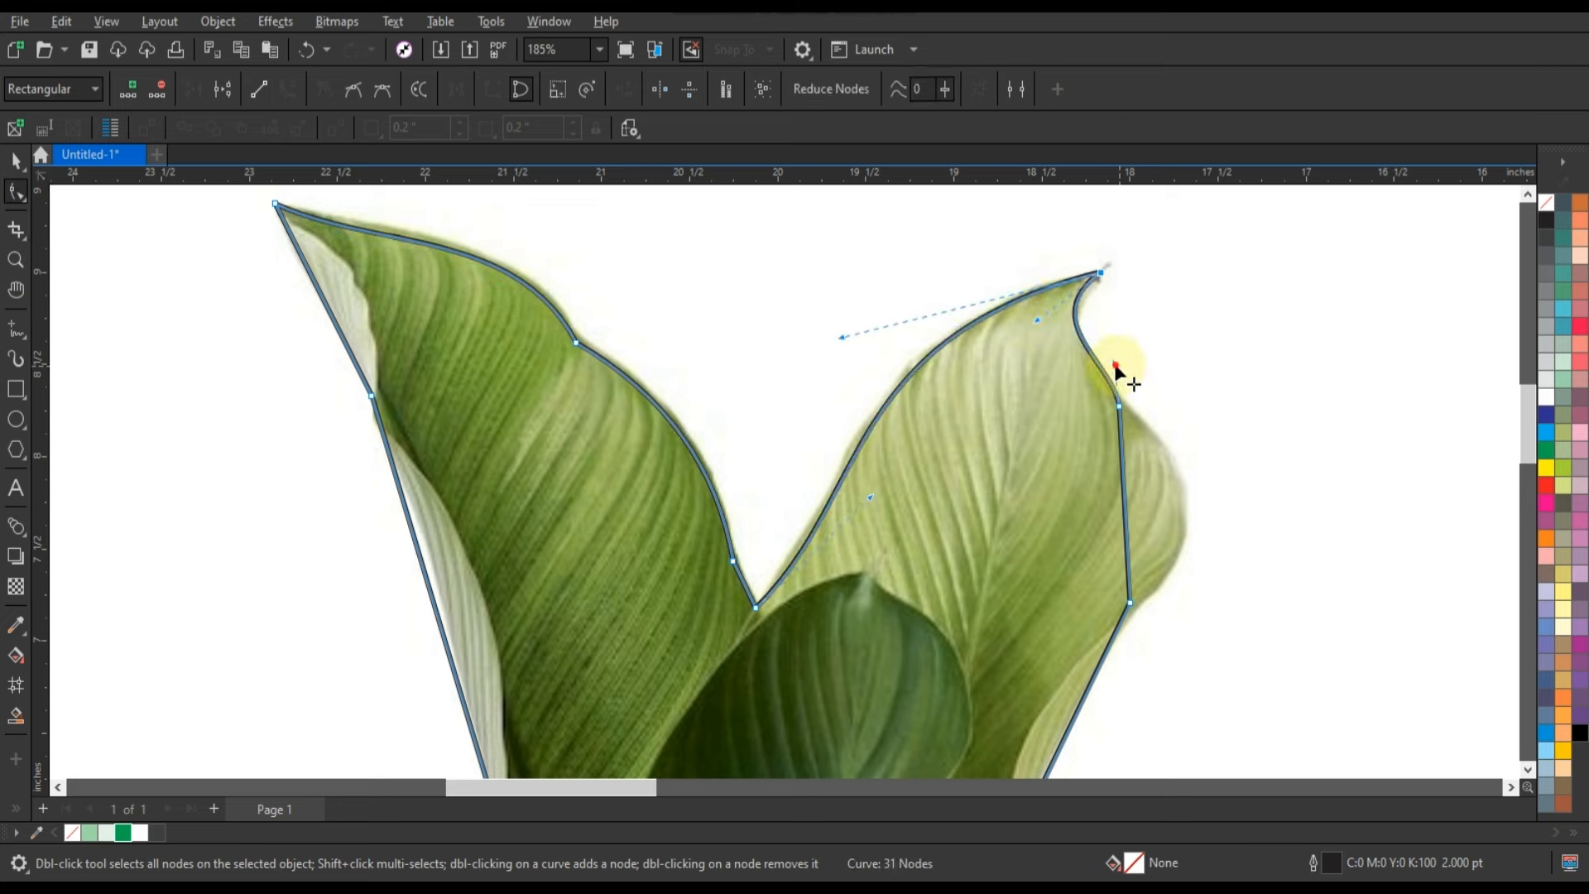
{"action": "left_click_drag", "start_coordinate": [1116, 365], "coordinate": [1101, 378]}
{"action": "left_click_drag", "start_coordinate": [1124, 475], "coordinate": [1150, 473]}
{"action": "left_click_drag", "start_coordinate": [1125, 544], "coordinate": [1185, 470]}
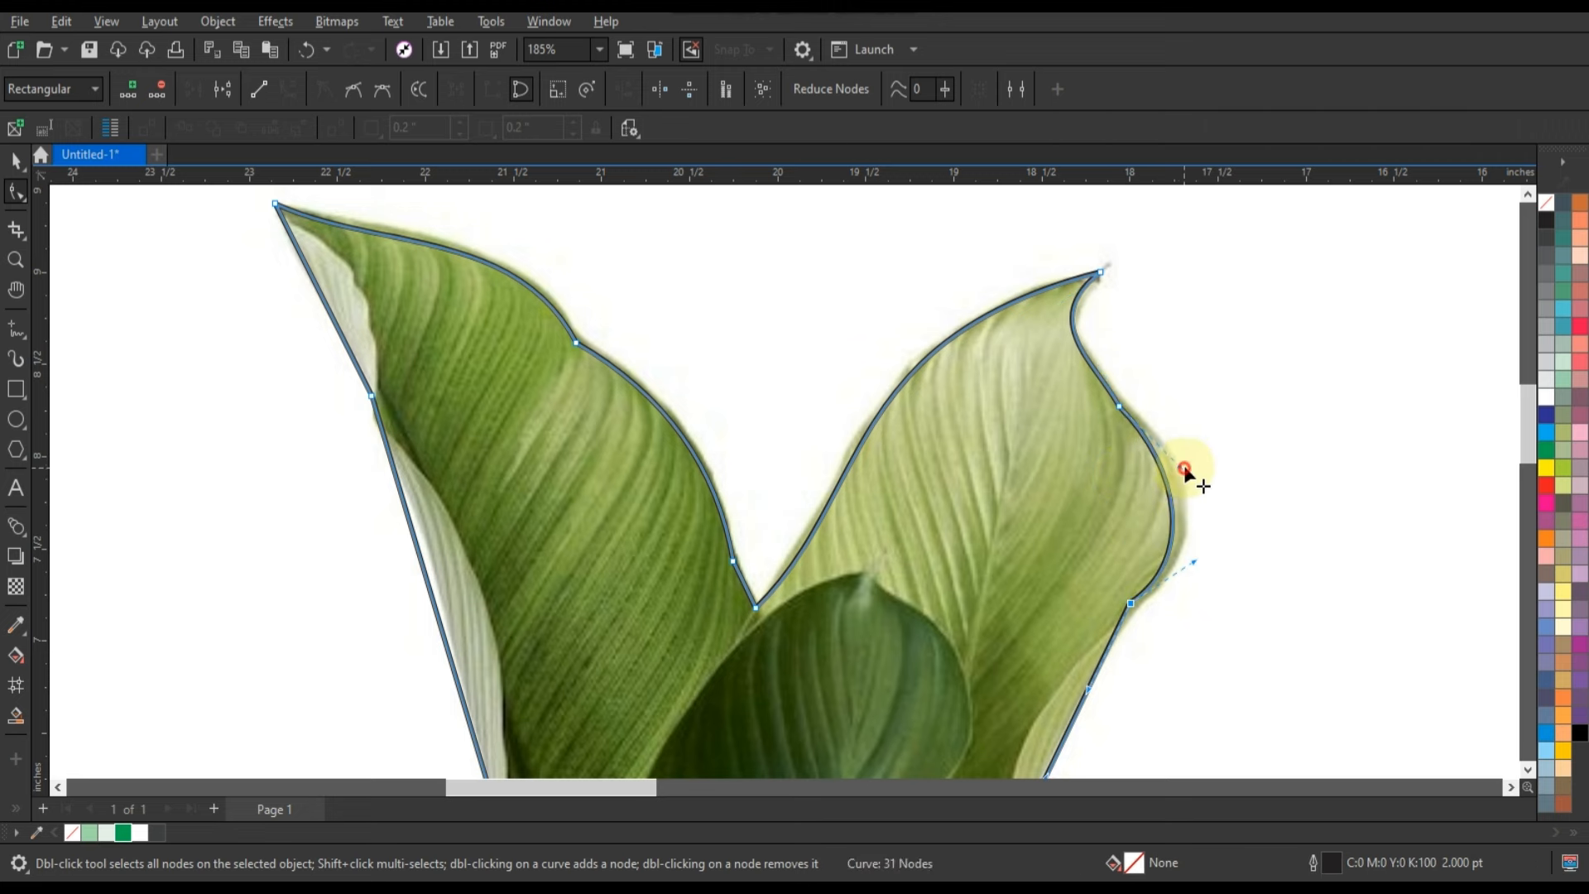
Curve the outline's lower right segments around the right leaf's lower edge and the small leaf behind the curled one.
{"action": "left_click", "coordinate": [1531, 763]}
{"action": "left_click_drag", "start_coordinate": [987, 386], "coordinate": [1007, 442]}
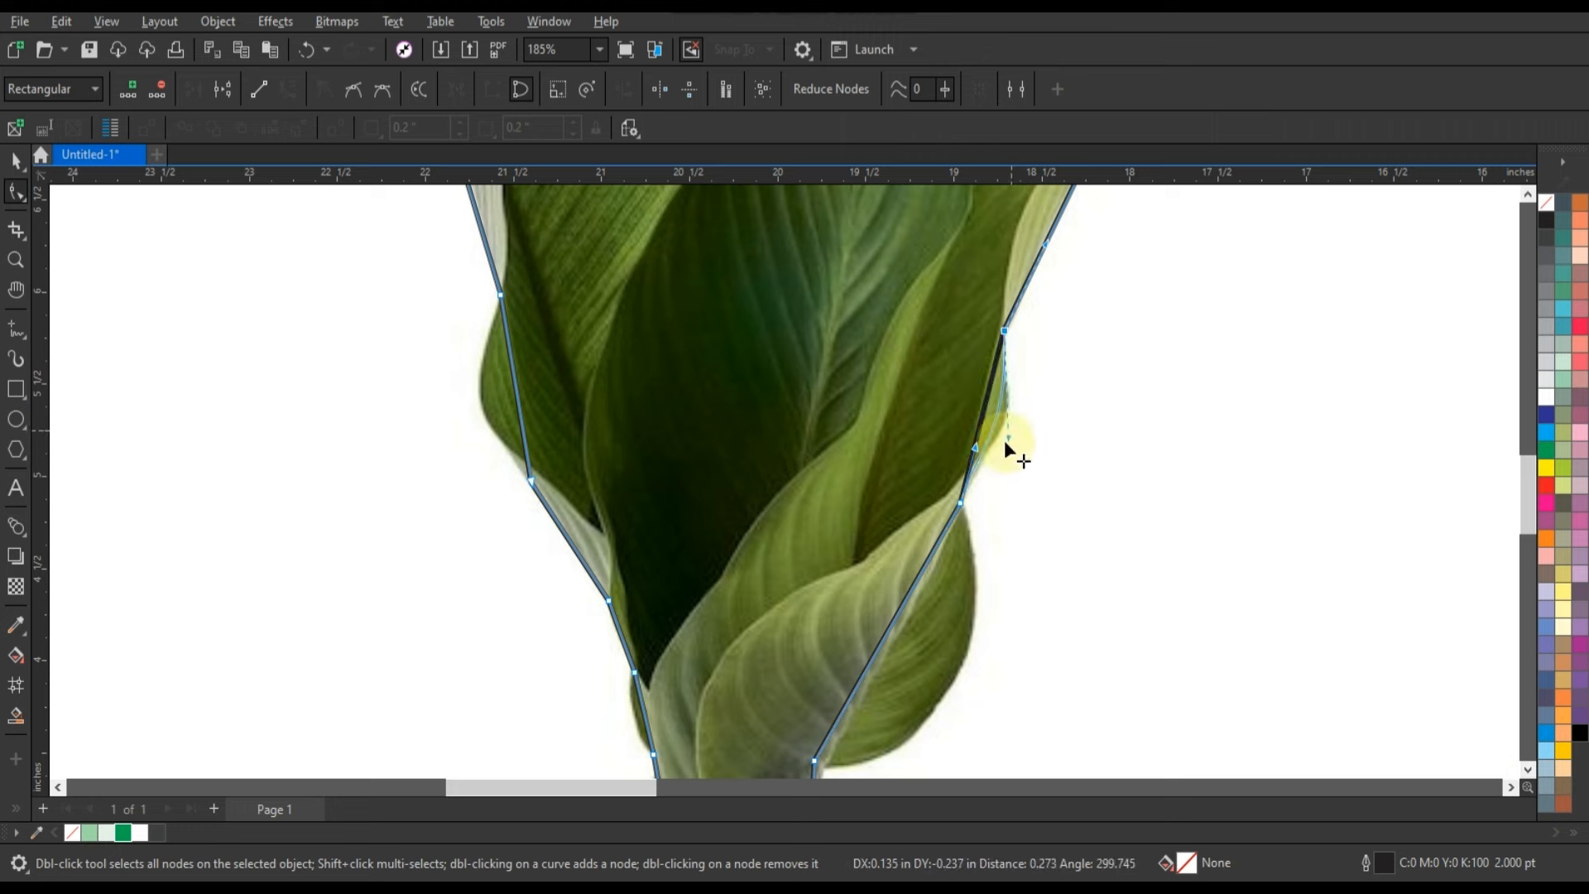
{"action": "left_click_drag", "start_coordinate": [913, 587], "coordinate": [958, 656]}
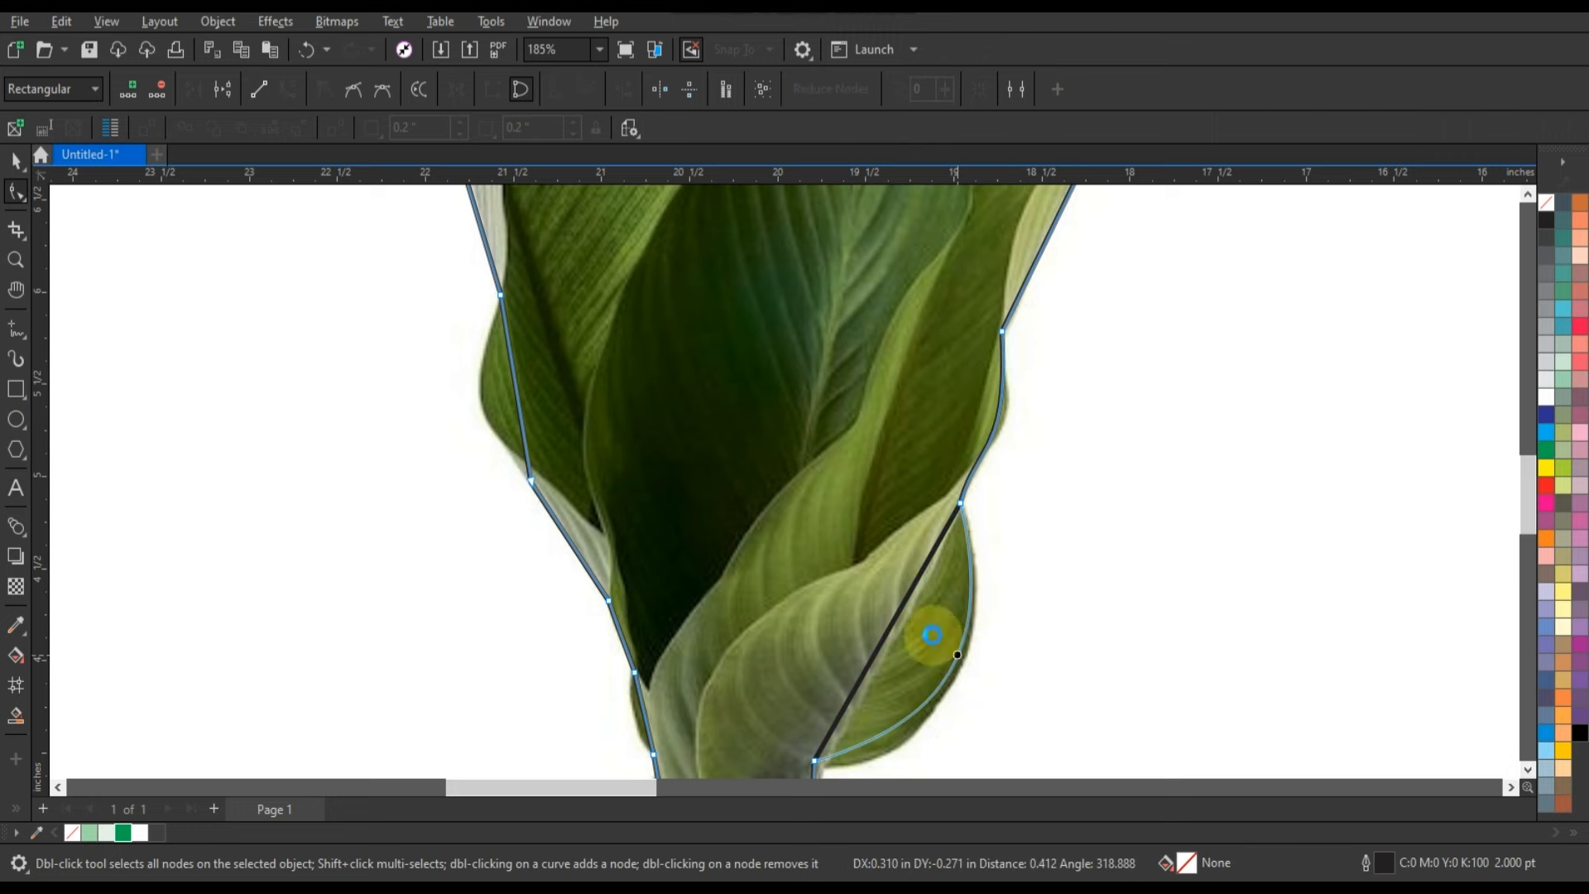
Bend the outline's left-side segments to follow the left leaf's outer edge up to its tip.
{"action": "scroll", "coordinate": [844, 429], "scroll_direction": "down", "scroll_amount": 2}
{"action": "left_click_drag", "start_coordinate": [600, 407], "coordinate": [579, 417]}
{"action": "scroll", "coordinate": [850, 603], "scroll_direction": "down", "scroll_amount": 3}
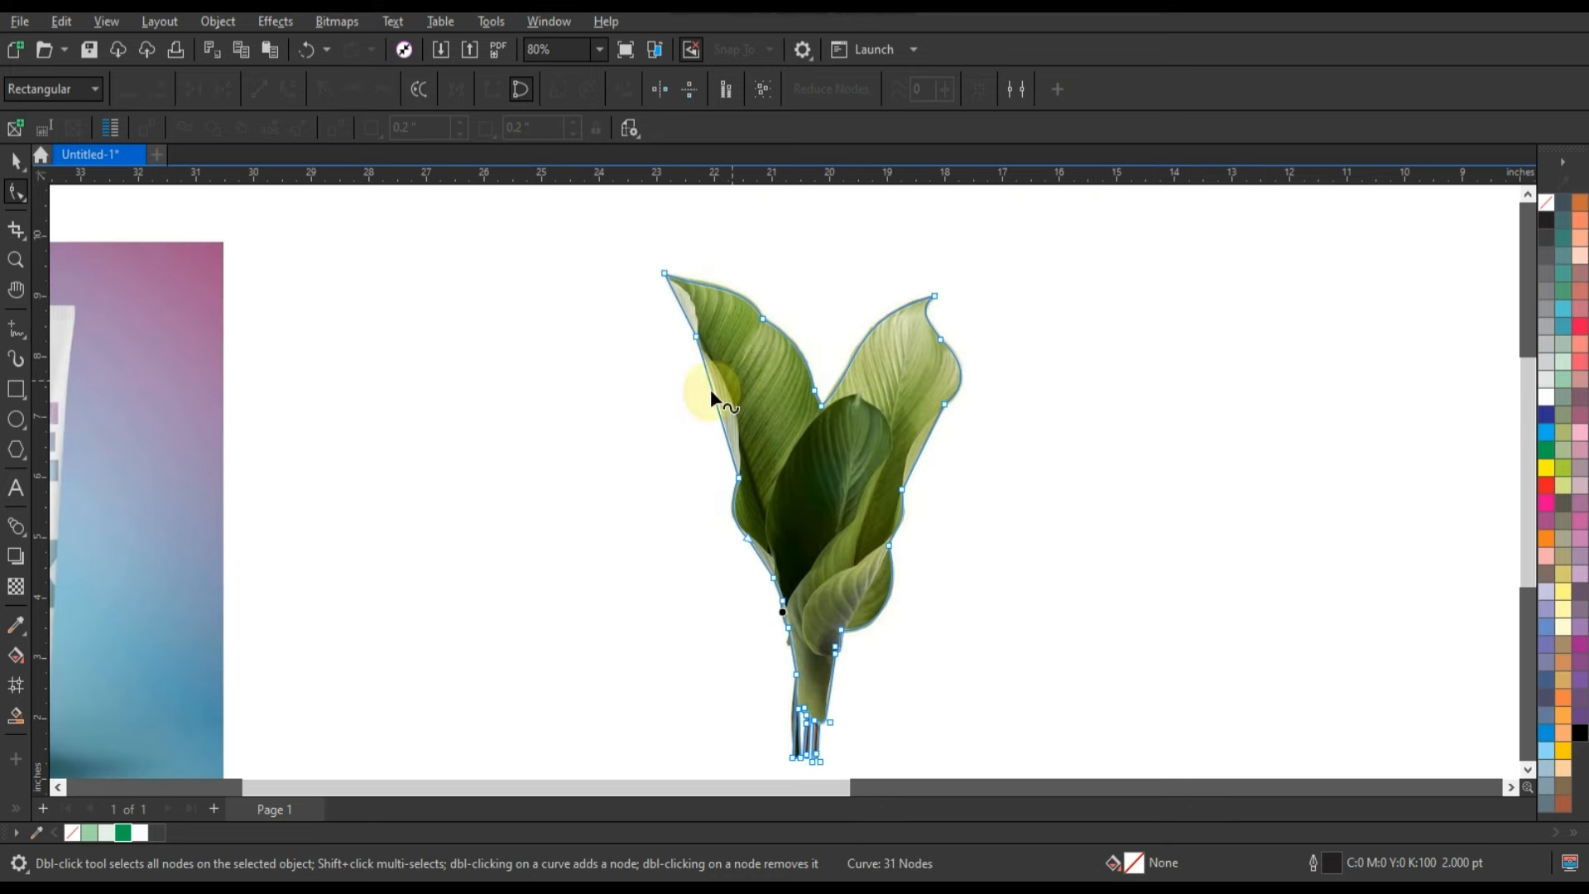
{"action": "left_click_drag", "start_coordinate": [713, 392], "coordinate": [717, 389]}
{"action": "left_click_drag", "start_coordinate": [679, 302], "coordinate": [684, 304]}
{"action": "scroll", "coordinate": [816, 464], "scroll_direction": "down", "scroll_amount": 3}
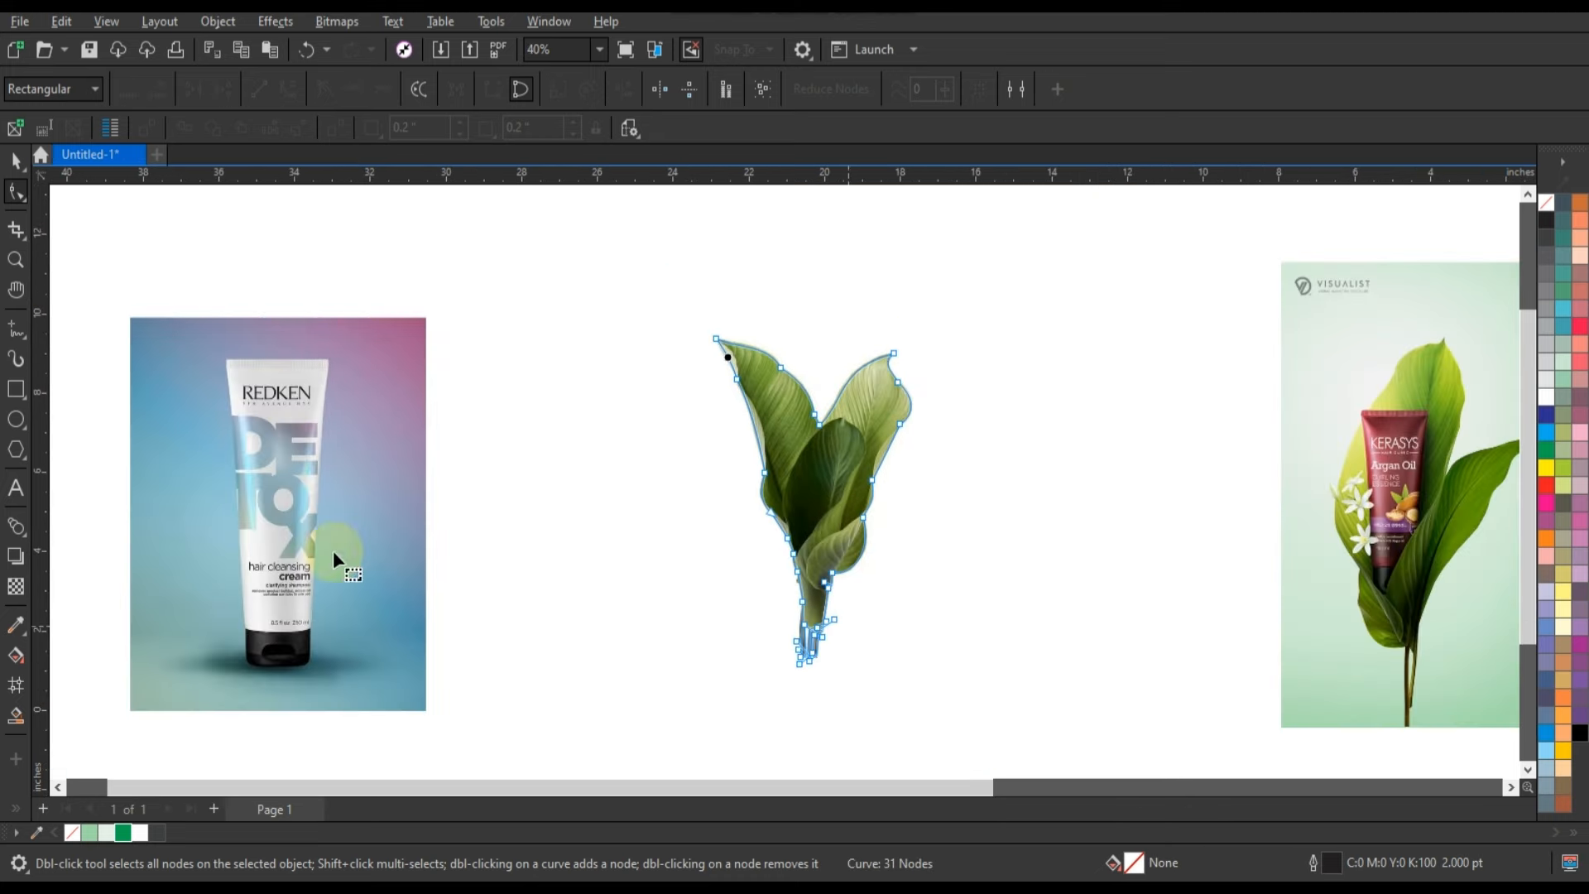
Curve the outline around the rolled leaf's right edge and bottom corner and the dark stem's outer side.
{"action": "left_click", "coordinate": [18, 267]}
{"action": "left_click", "coordinate": [801, 632]}
{"action": "left_click", "coordinate": [15, 193]}
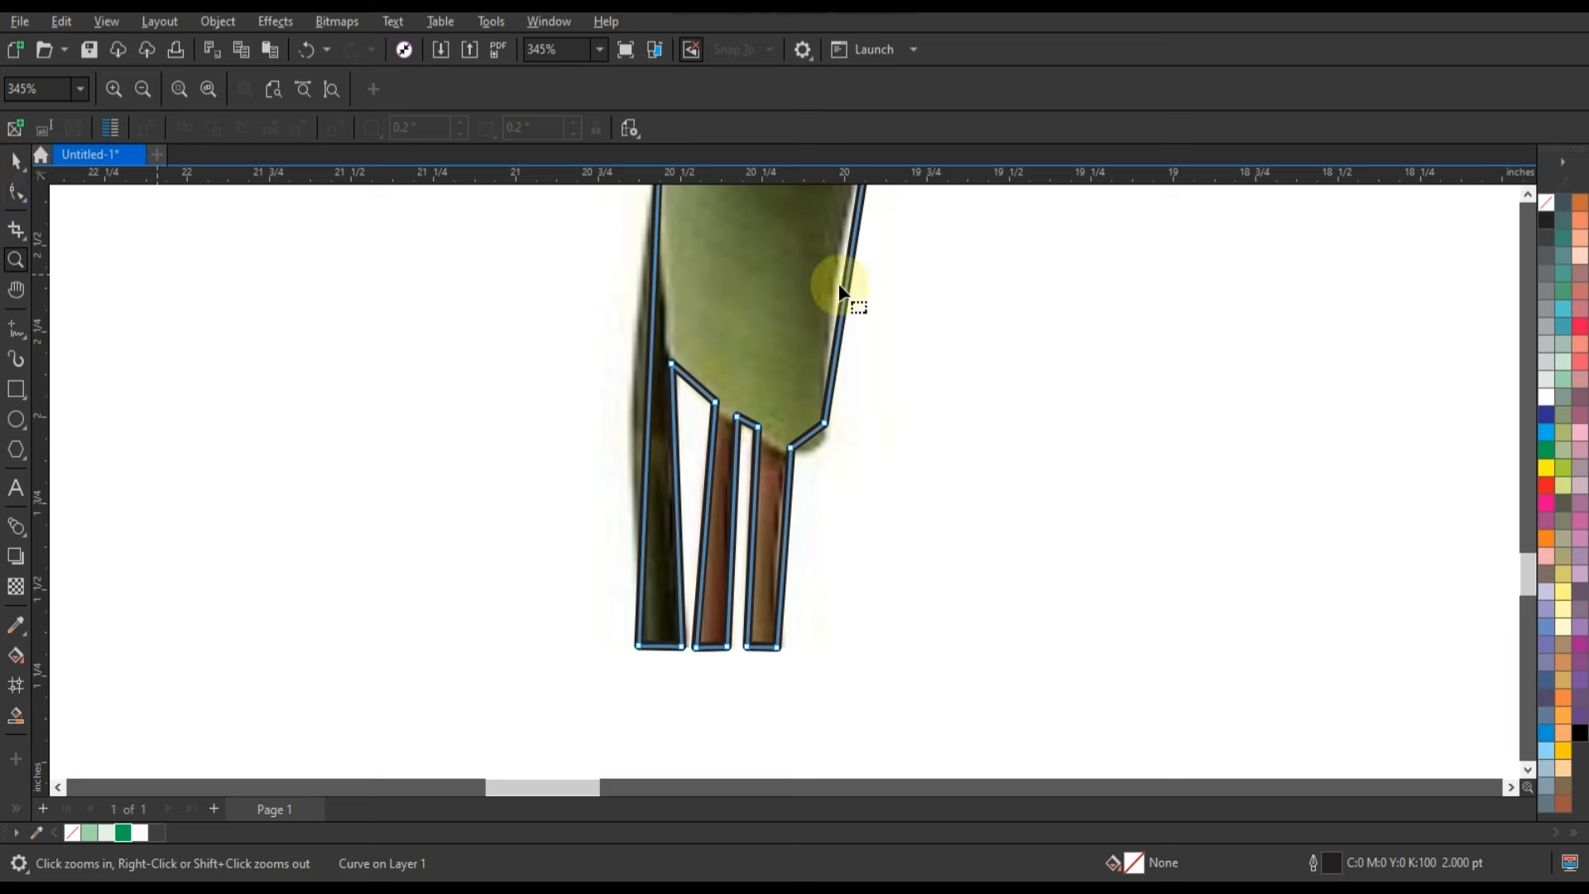
{"action": "left_click_drag", "start_coordinate": [847, 292], "coordinate": [825, 277]}
{"action": "left_click_drag", "start_coordinate": [810, 433], "coordinate": [813, 442]}
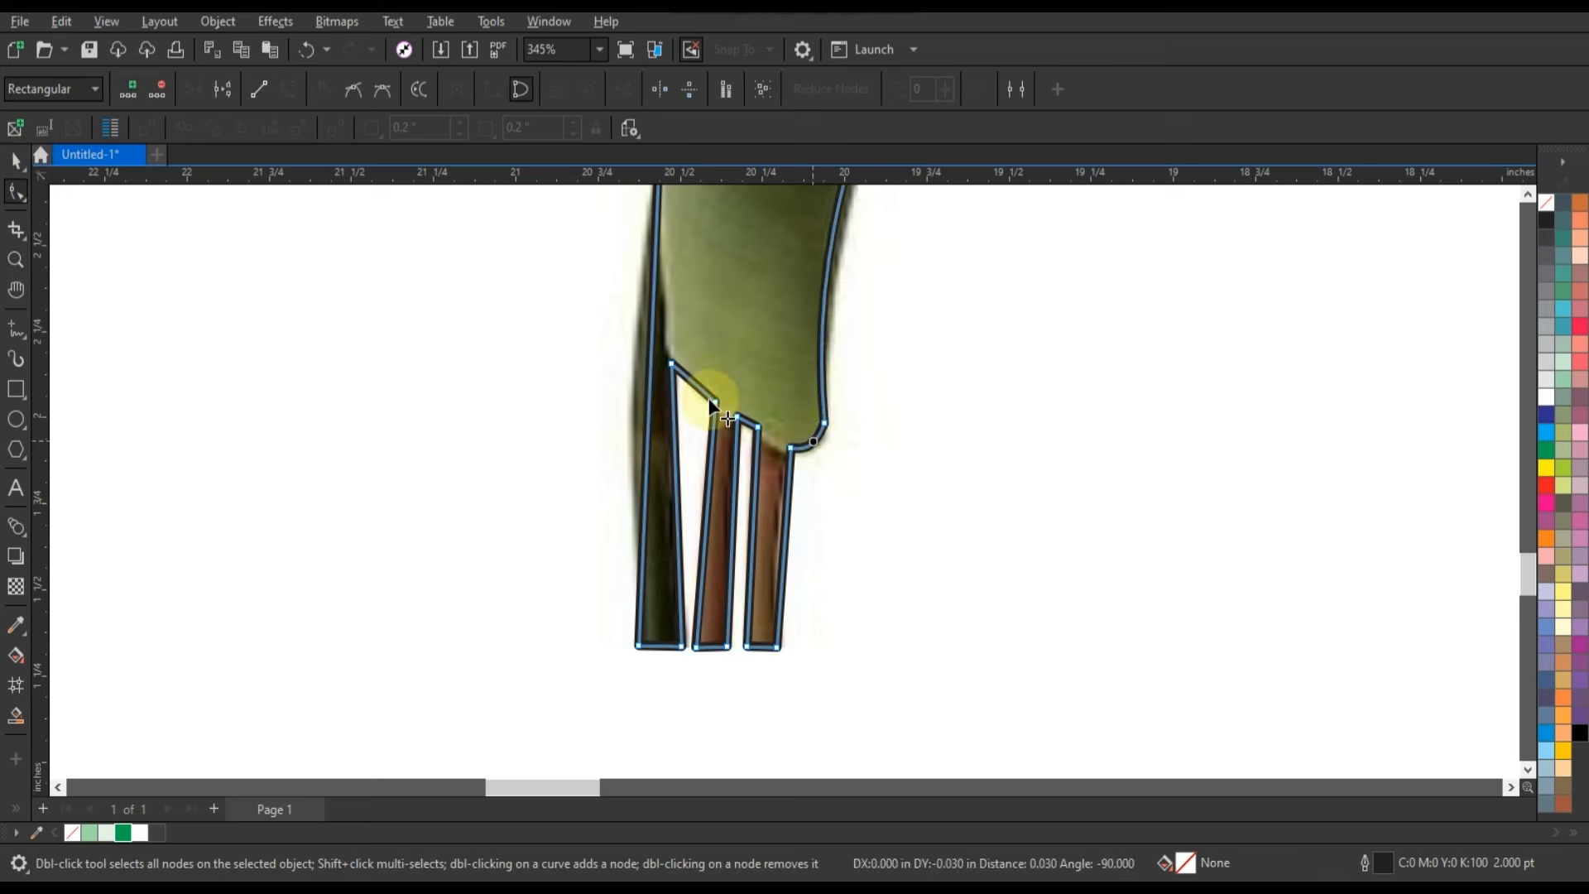
{"action": "left_click_drag", "start_coordinate": [646, 409], "coordinate": [637, 405]}
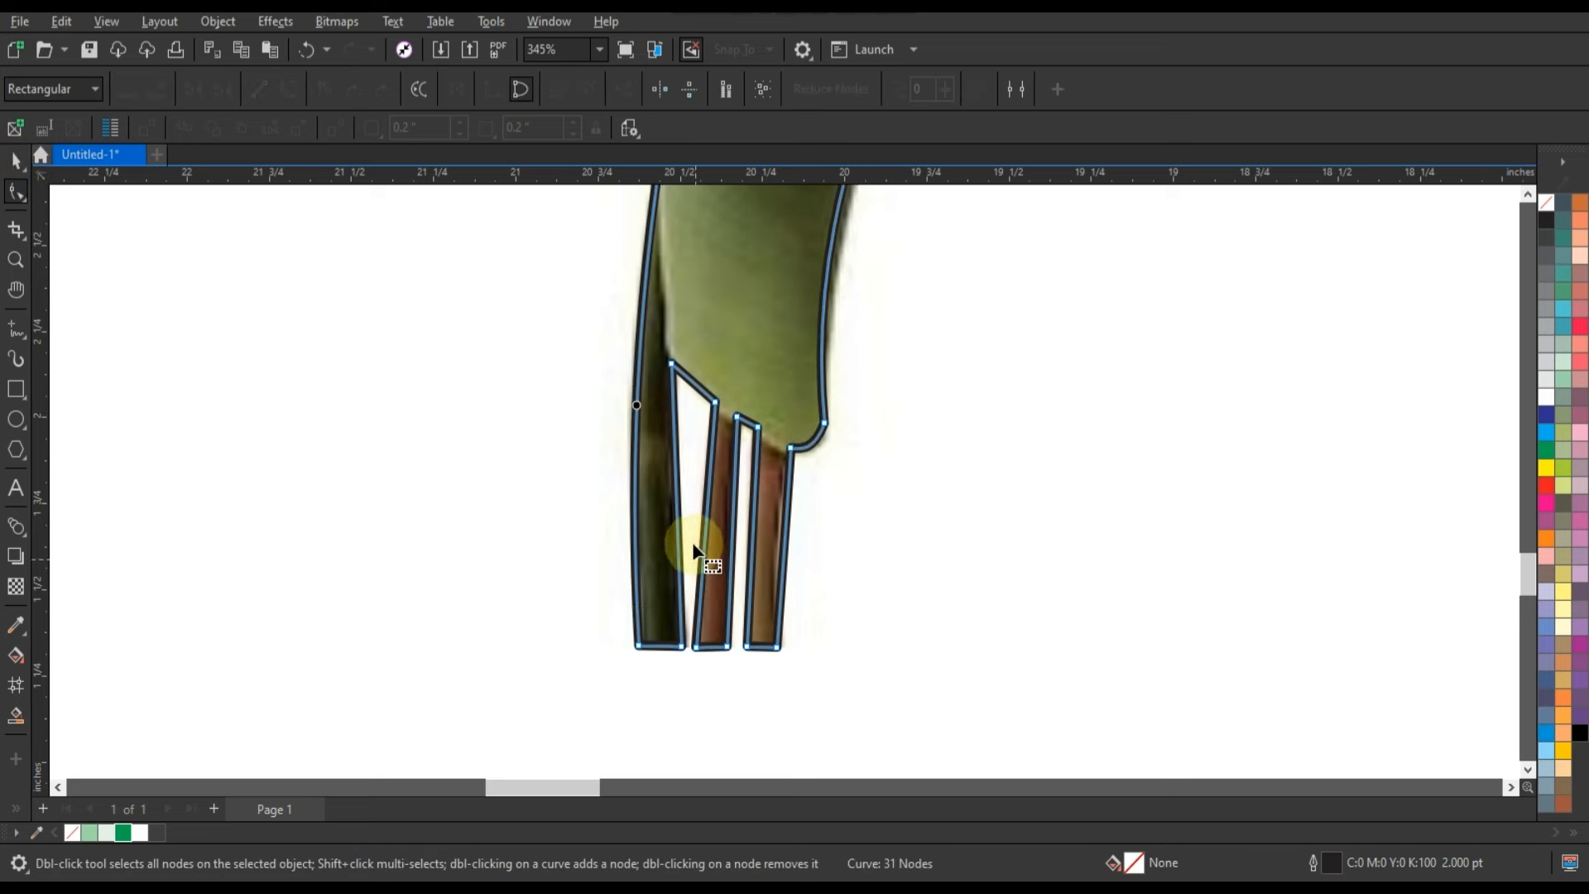
Shift the leaf bitmap's colour balance toward green on the Magenta–Green channel.
{"action": "left_click", "coordinate": [14, 163]}
{"action": "key", "text": "shift+F2"}
{"action": "double_click", "coordinate": [1004, 496]}
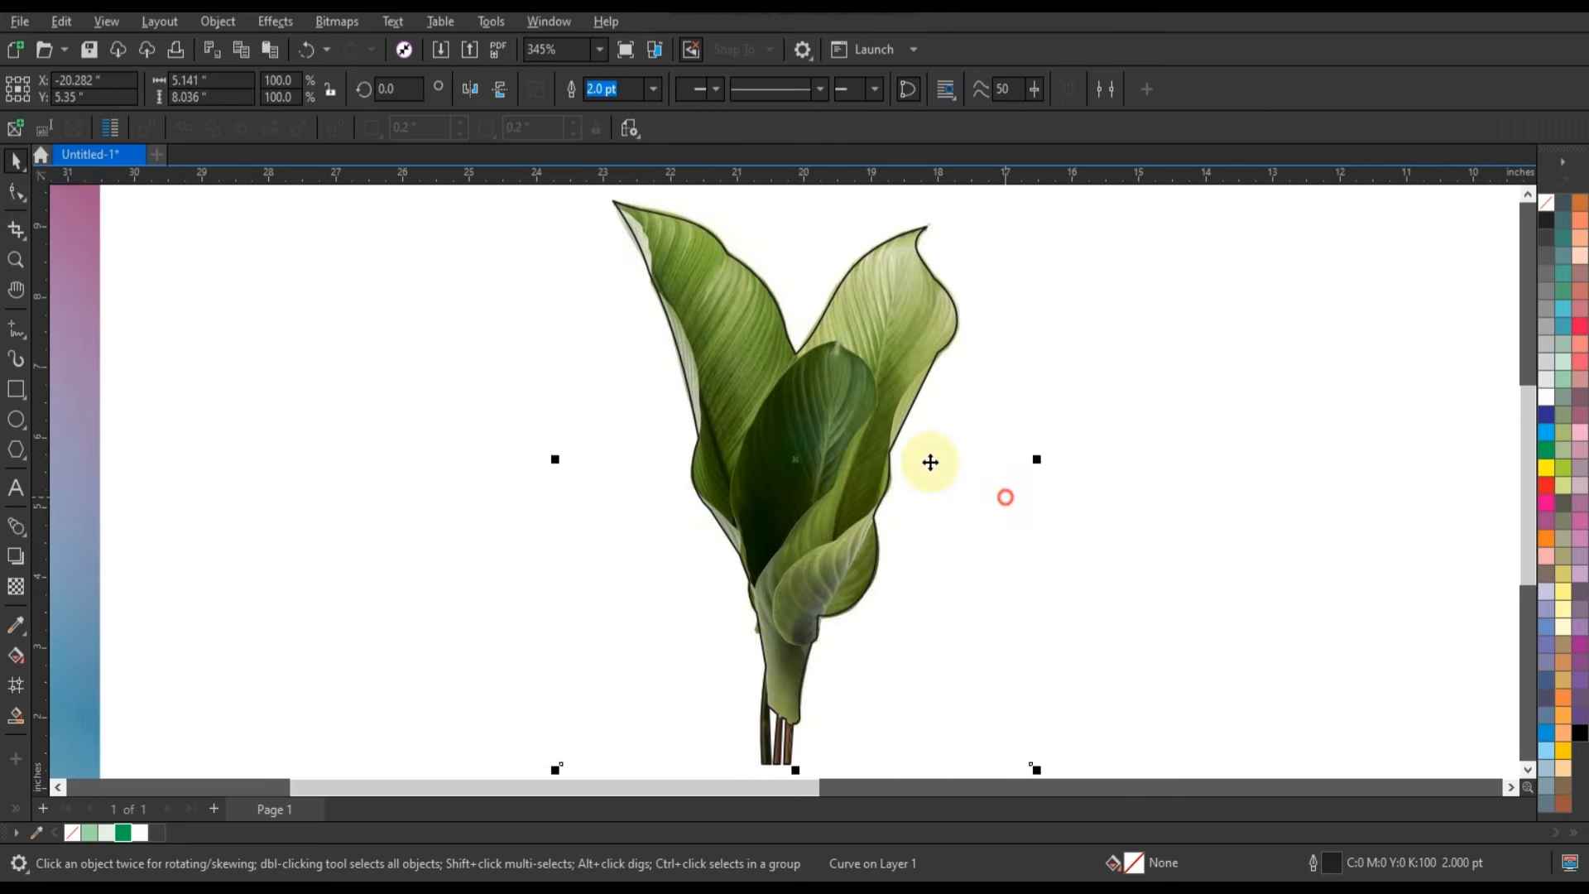
{"action": "left_click", "coordinate": [289, 22]}
{"action": "mouse_move", "coordinate": [321, 69]}
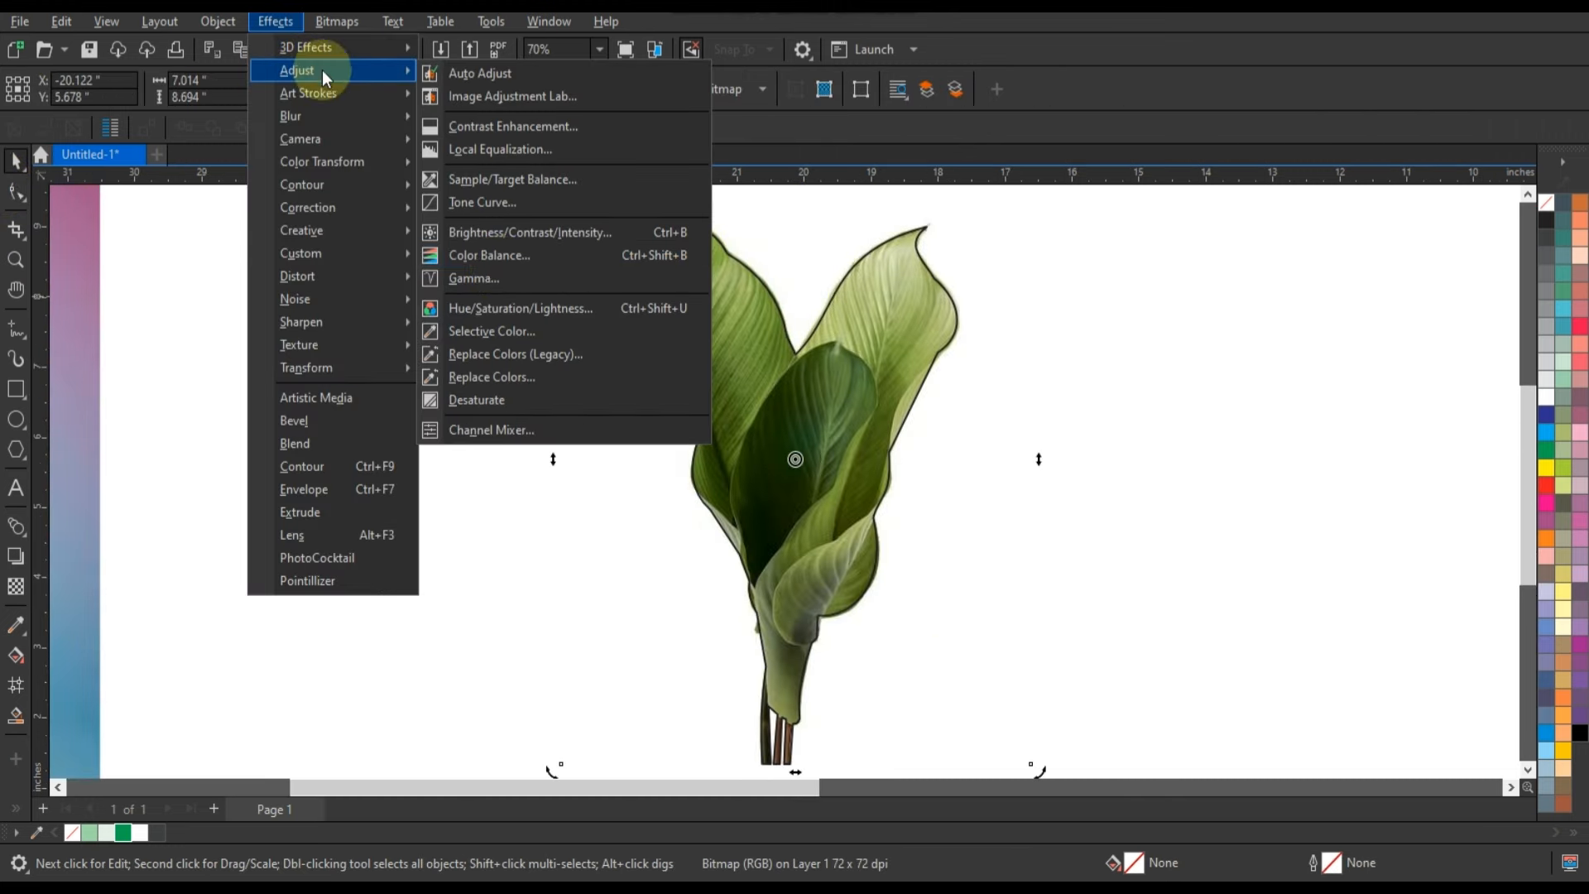
{"action": "left_click", "coordinate": [497, 255]}
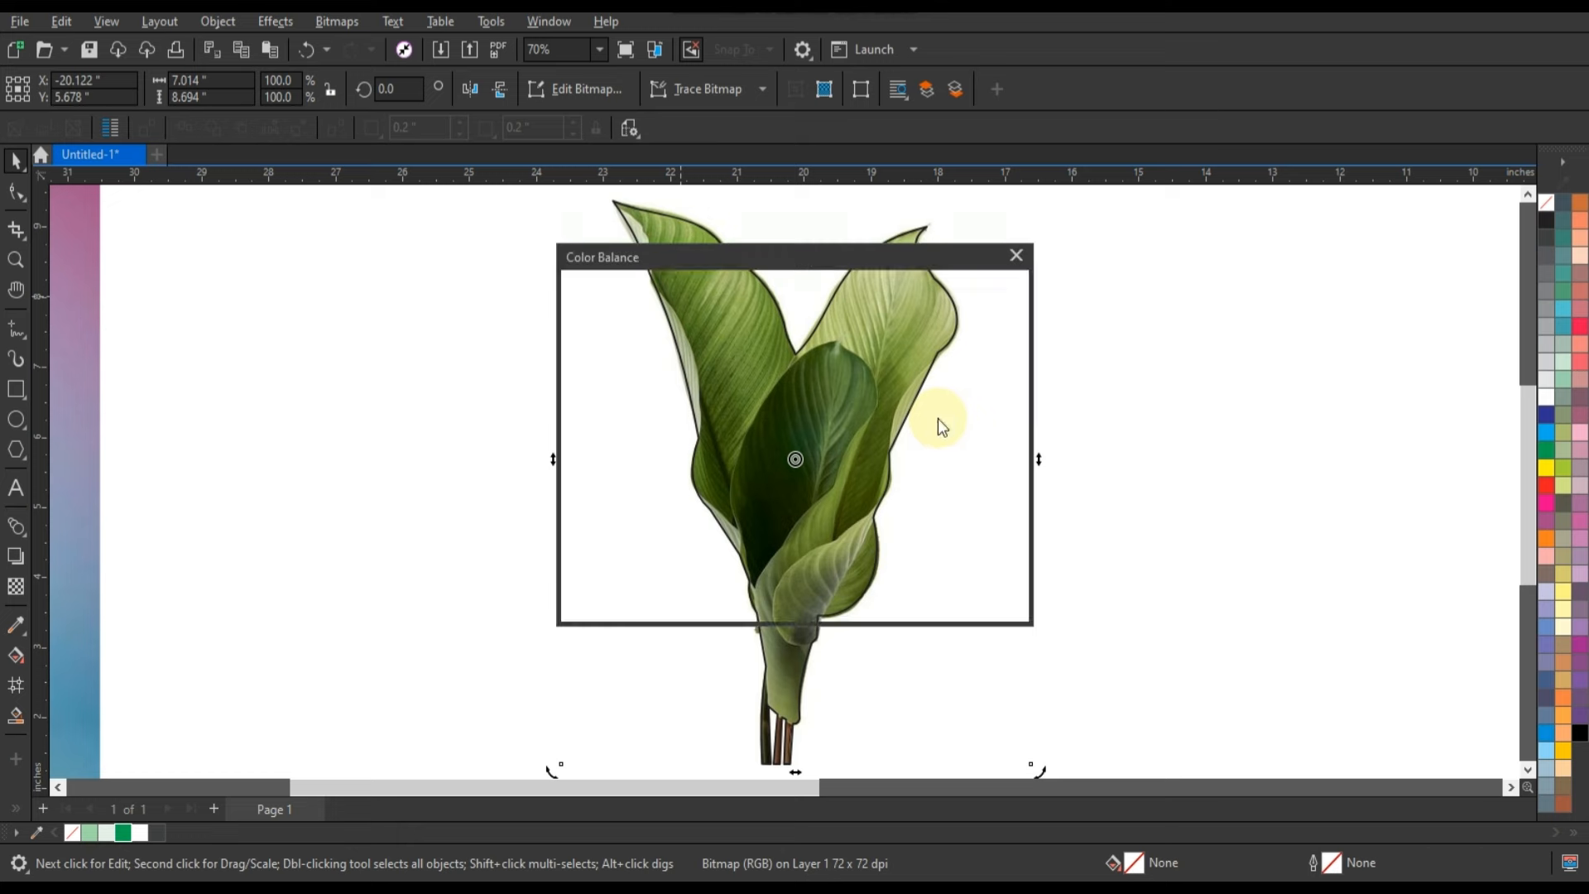
{"action": "left_click_drag", "start_coordinate": [851, 256], "coordinate": [1302, 266]}
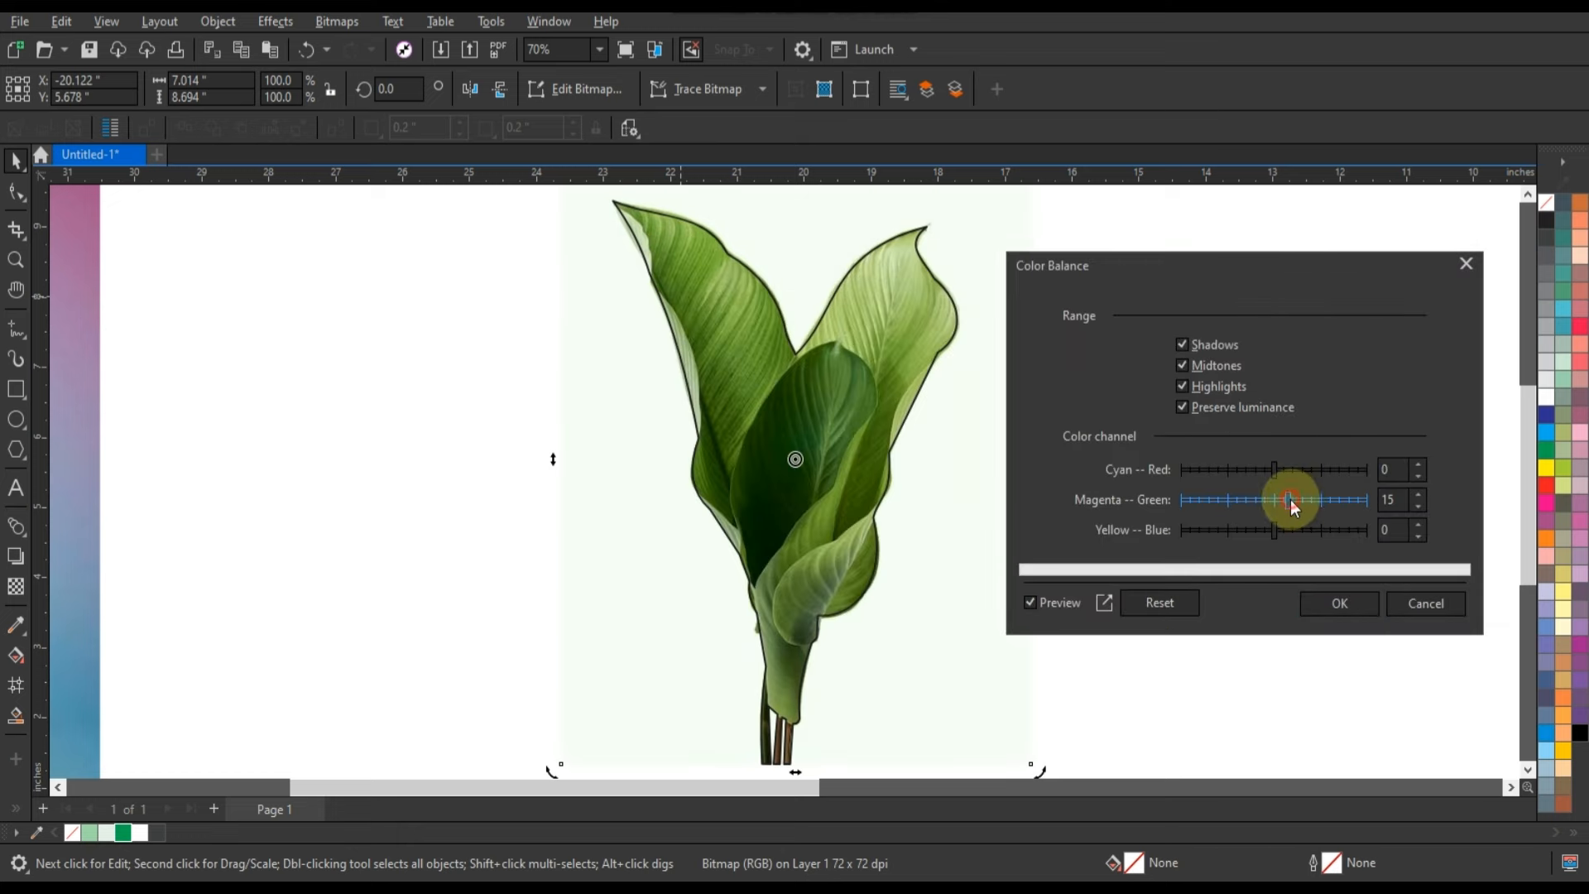
{"action": "left_click", "coordinate": [1333, 603]}
Brighten the leaf bitmap with a Brightness/Contrast/Intensity adjustment so its tinted backdrop turns white.
{"action": "left_click", "coordinate": [275, 20]}
{"action": "mouse_move", "coordinate": [323, 70]}
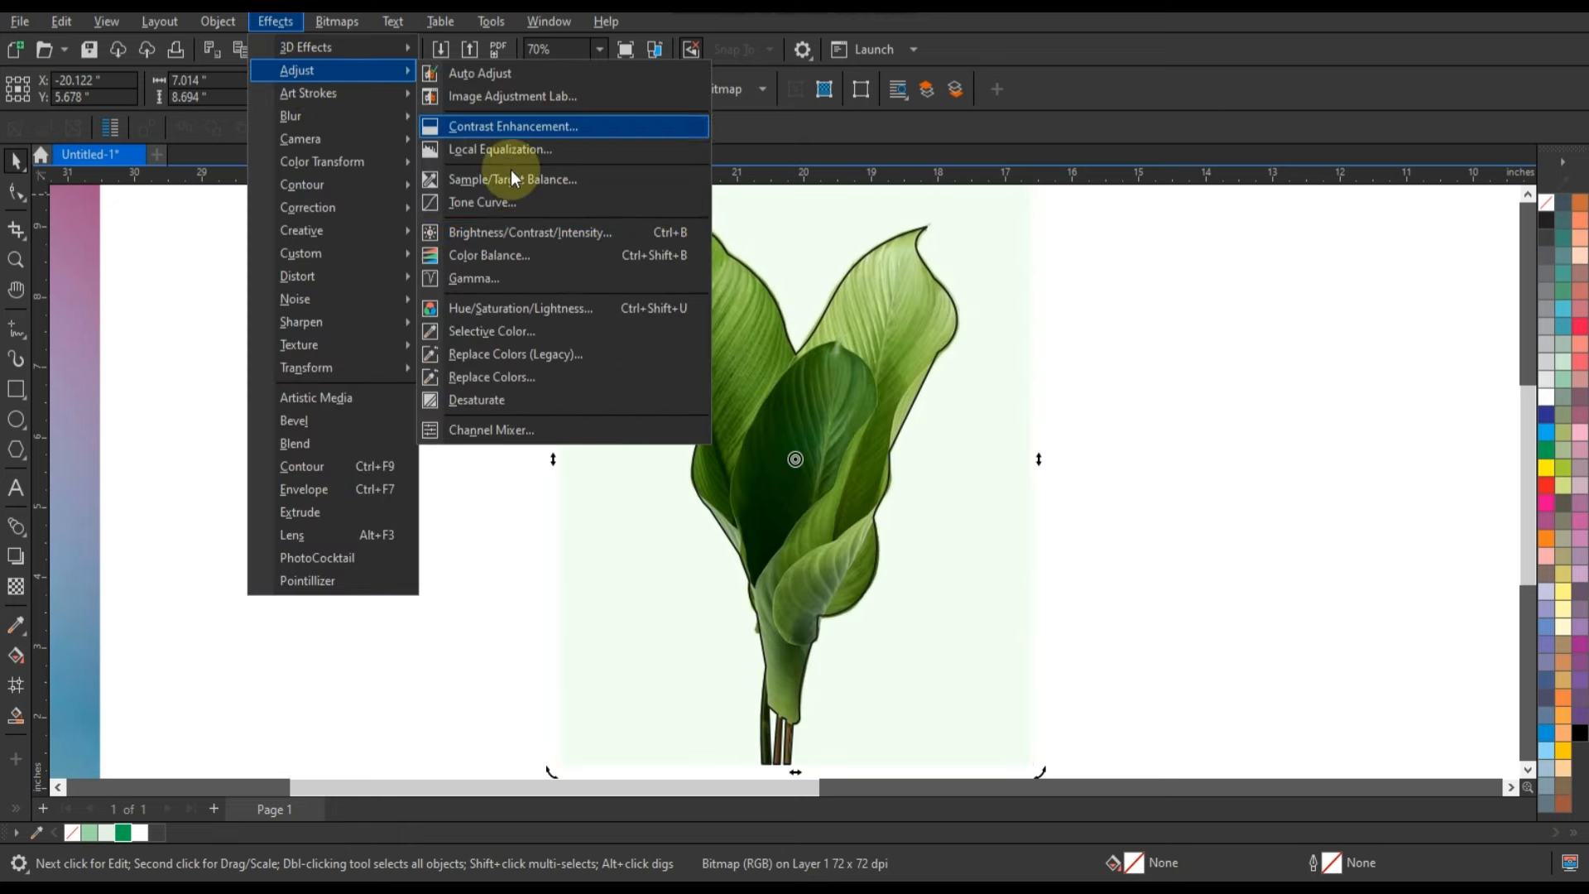
{"action": "left_click", "coordinate": [530, 232]}
{"action": "left_click_drag", "start_coordinate": [820, 340], "coordinate": [1256, 398]}
{"action": "left_click", "coordinate": [1333, 603]}
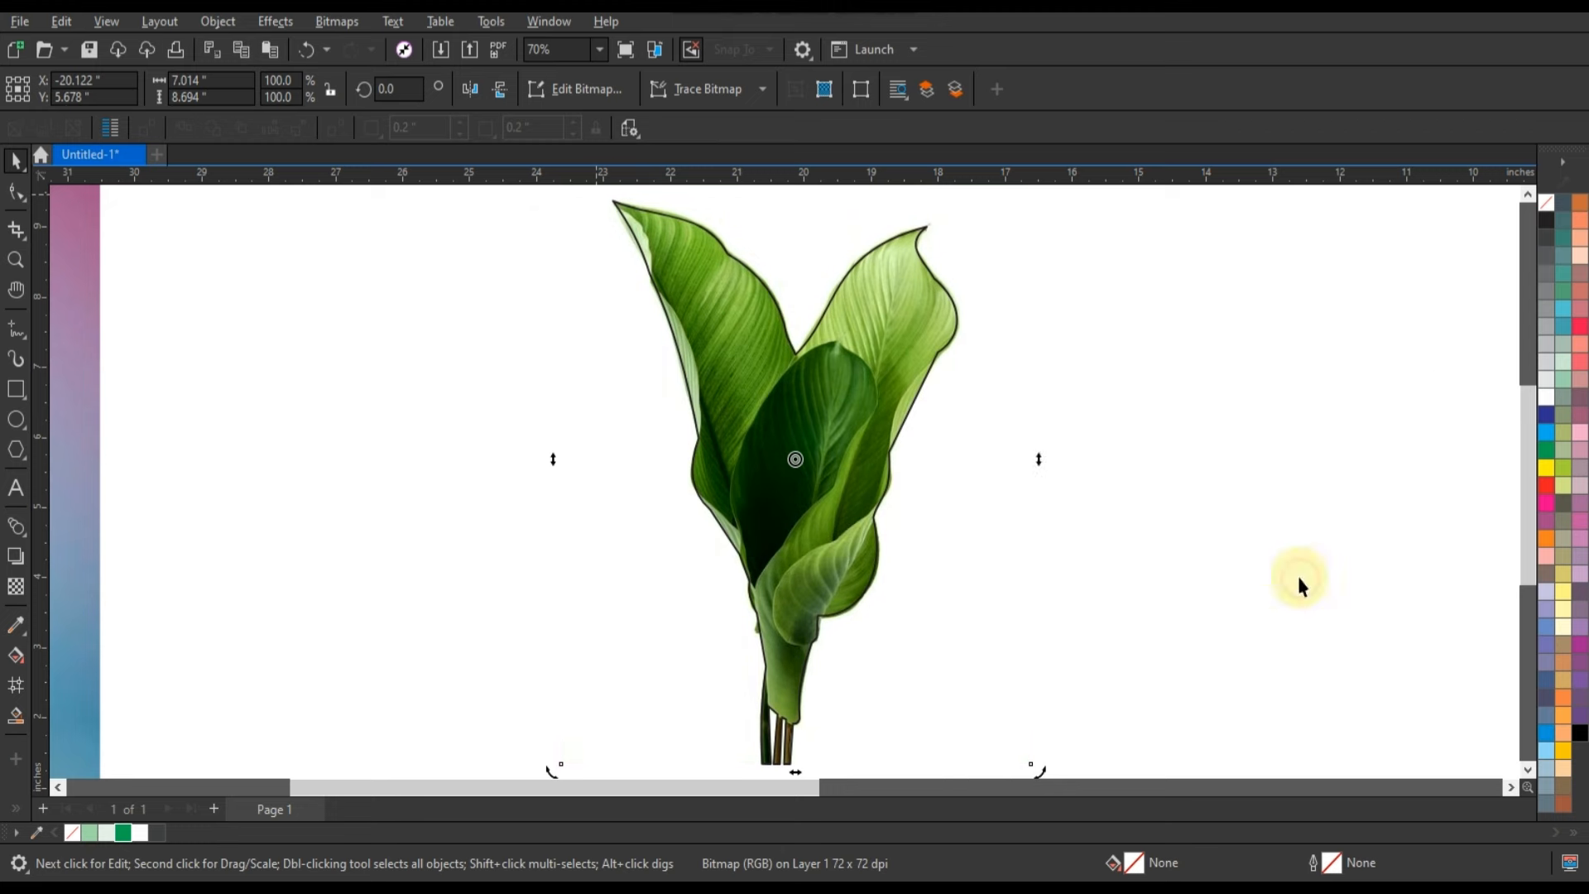
PowerClip the leaf bitmap inside the traced leaf curve and remove the curve's outline.
{"action": "right_click", "coordinate": [949, 464]}
{"action": "left_click", "coordinate": [1016, 545]}
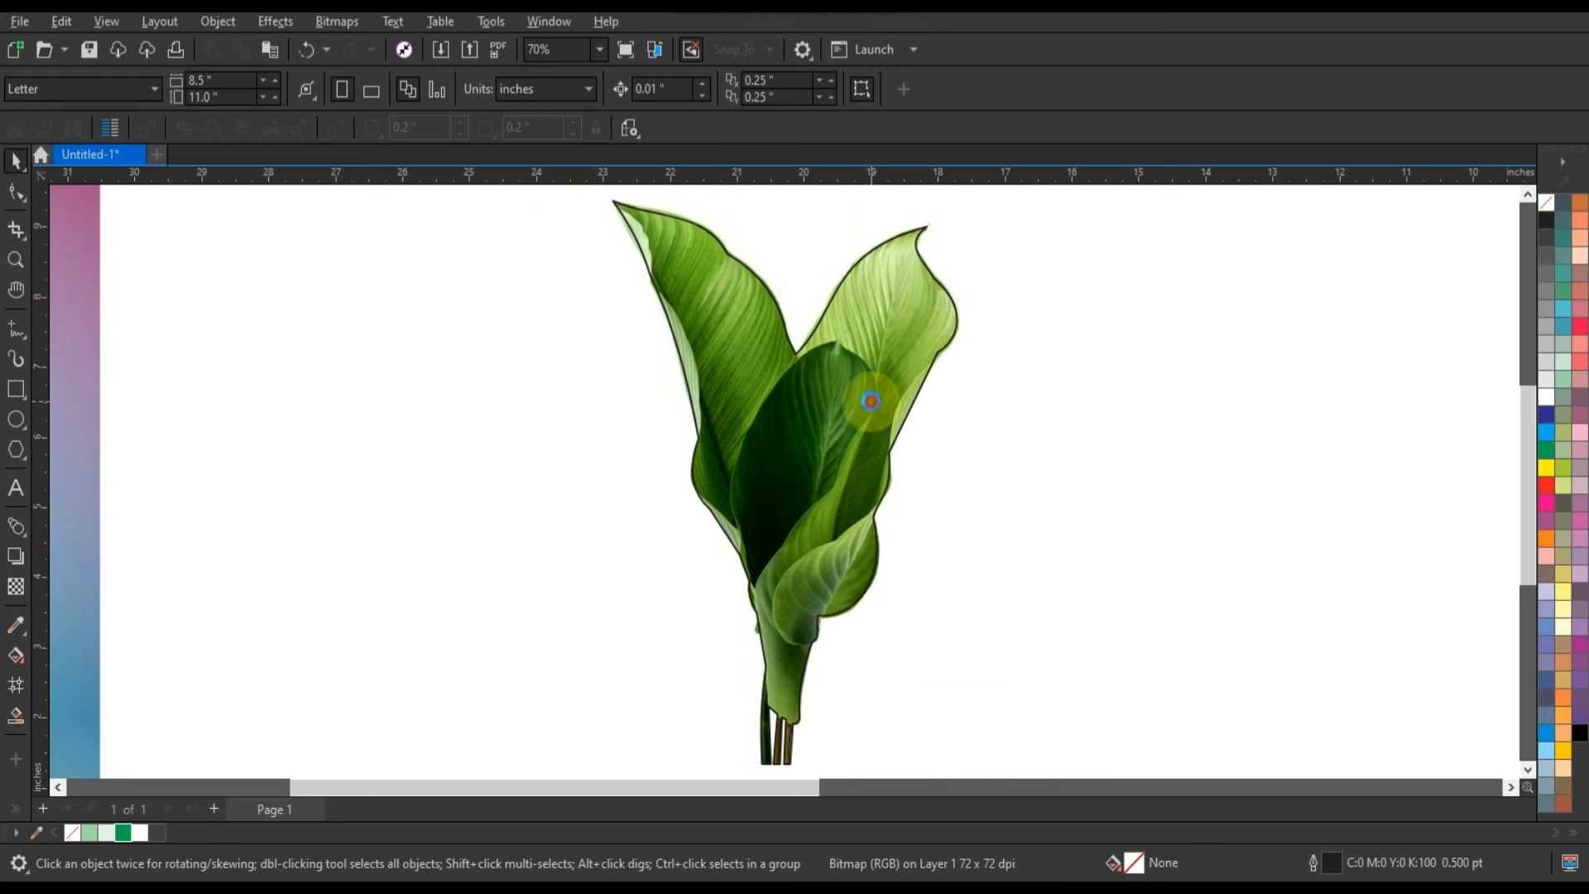
{"action": "right_click", "coordinate": [1546, 204]}
{"action": "left_click", "coordinate": [1523, 217]}
Draw a light green (#9DD7A7) rectangle about 9.85 × 14.66 in around the leaves and send it to the back.
{"action": "scroll", "coordinate": [929, 439], "scroll_direction": "down", "scroll_amount": 2}
{"action": "left_click", "coordinate": [1113, 458]}
{"action": "left_click", "coordinate": [16, 389]}
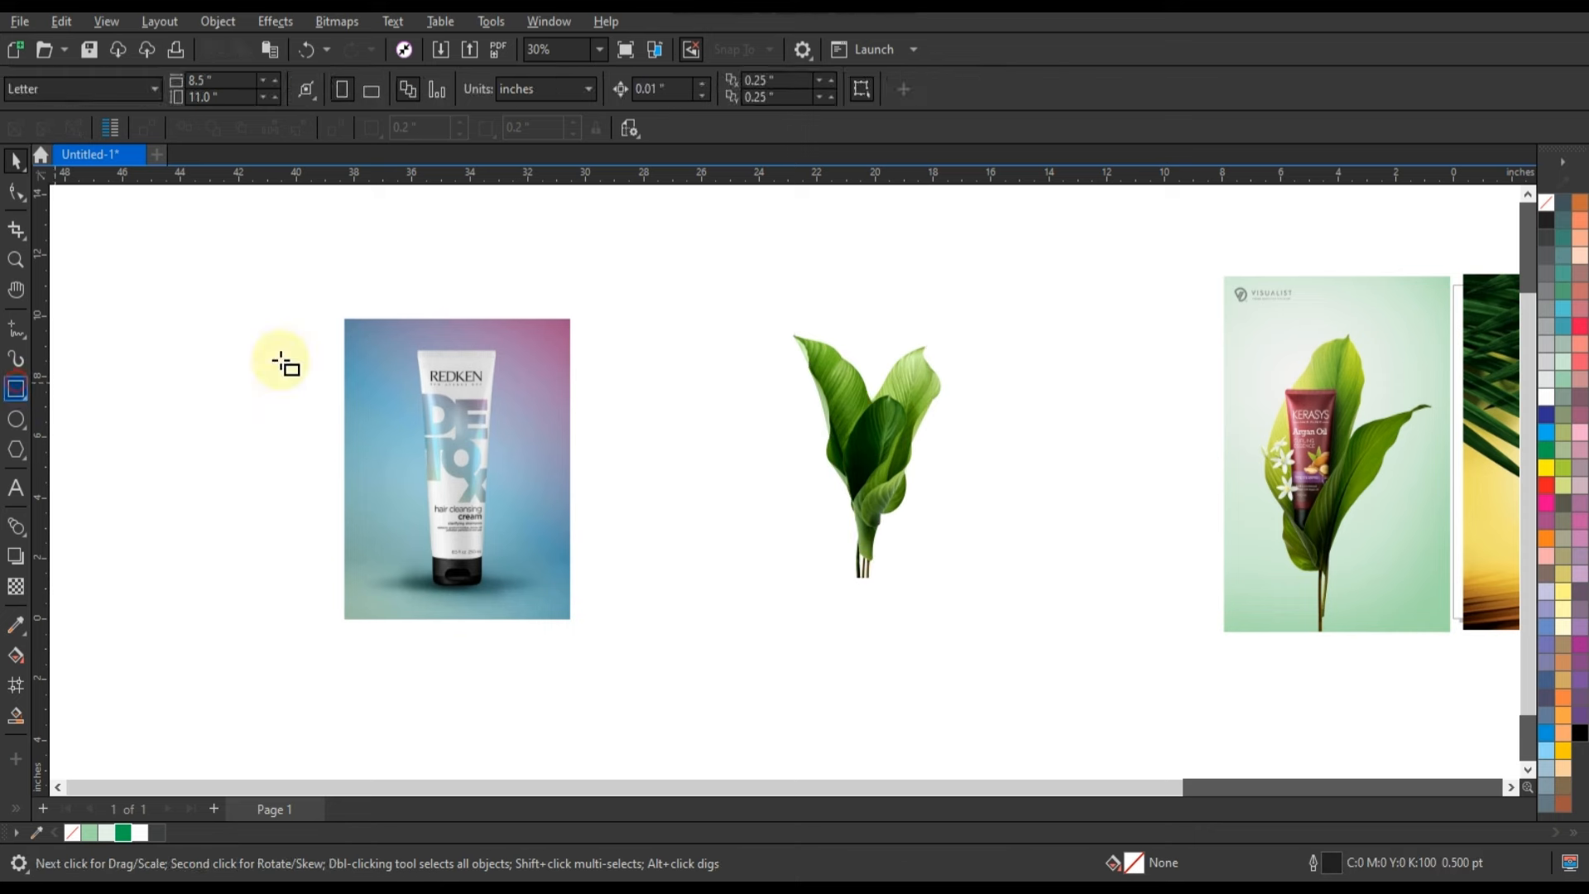
{"action": "left_click_drag", "start_coordinate": [745, 243], "coordinate": [1032, 688]}
{"action": "left_click", "coordinate": [16, 162]}
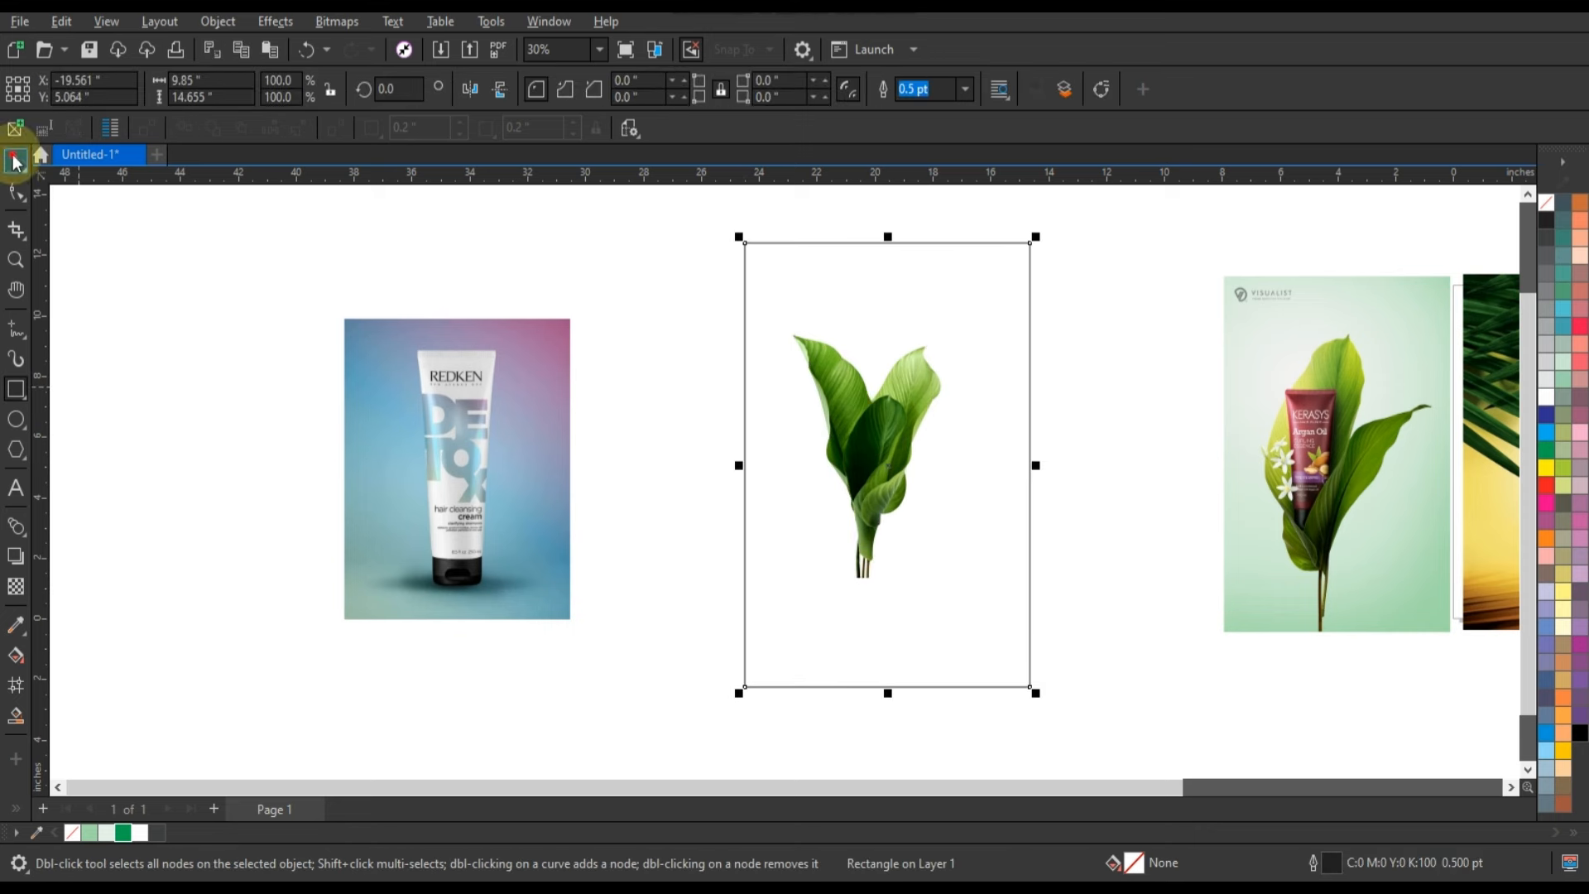
{"action": "left_click", "coordinate": [93, 836]}
{"action": "key", "text": "shift+Page_Down"}
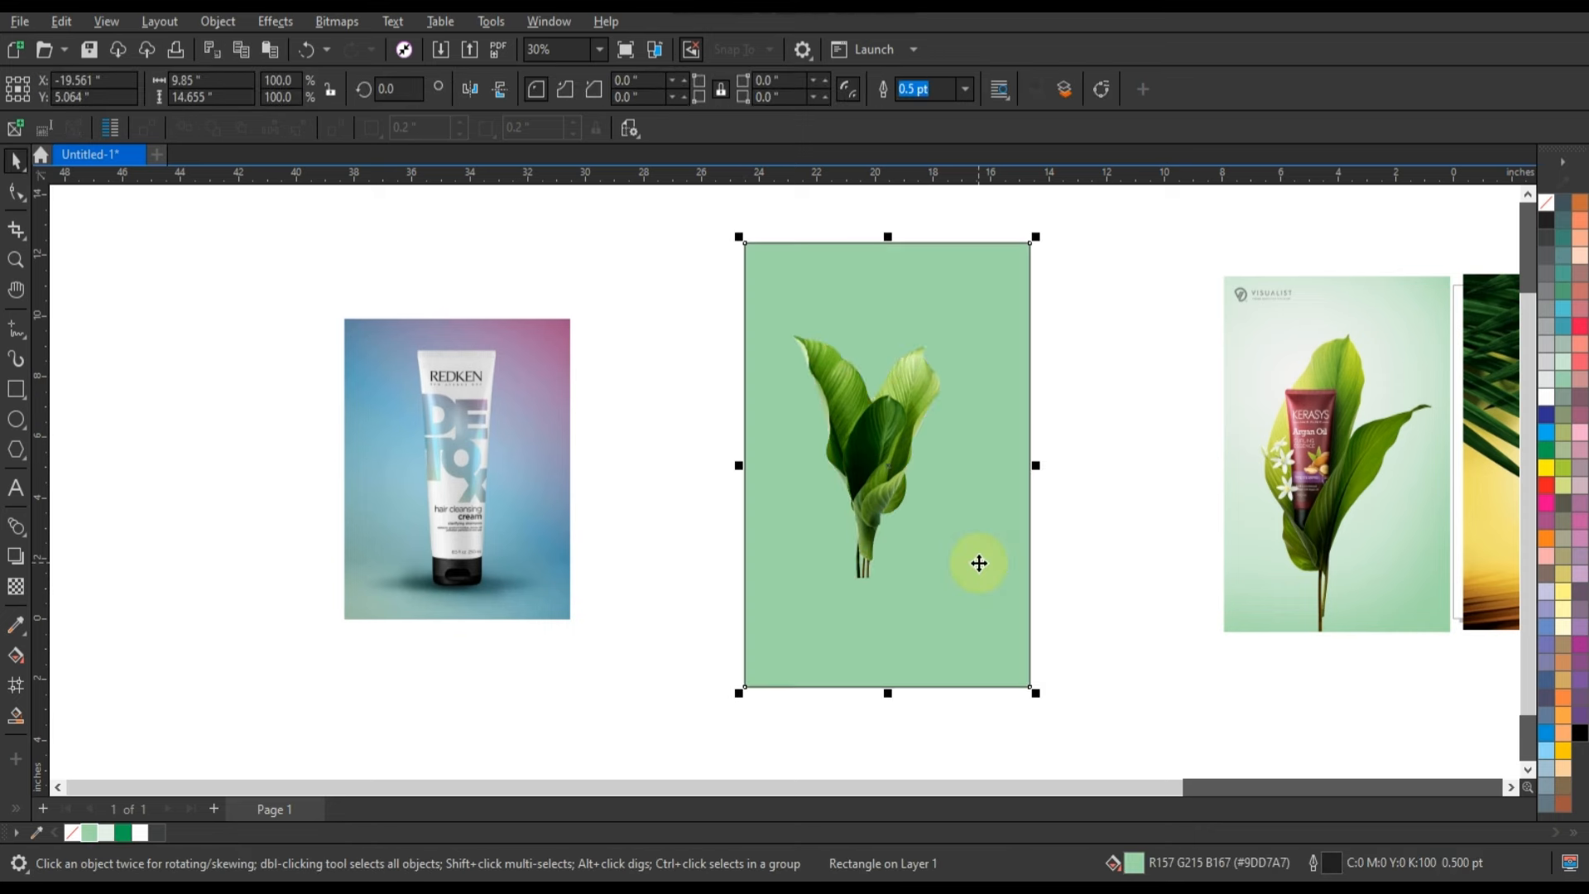
Apply an elliptical fountain fill to the rectangle, fading from a pale green centre behind the leaves to light green edges.
{"action": "key", "text": "g"}
{"action": "left_click_drag", "start_coordinate": [873, 611], "coordinate": [917, 401]}
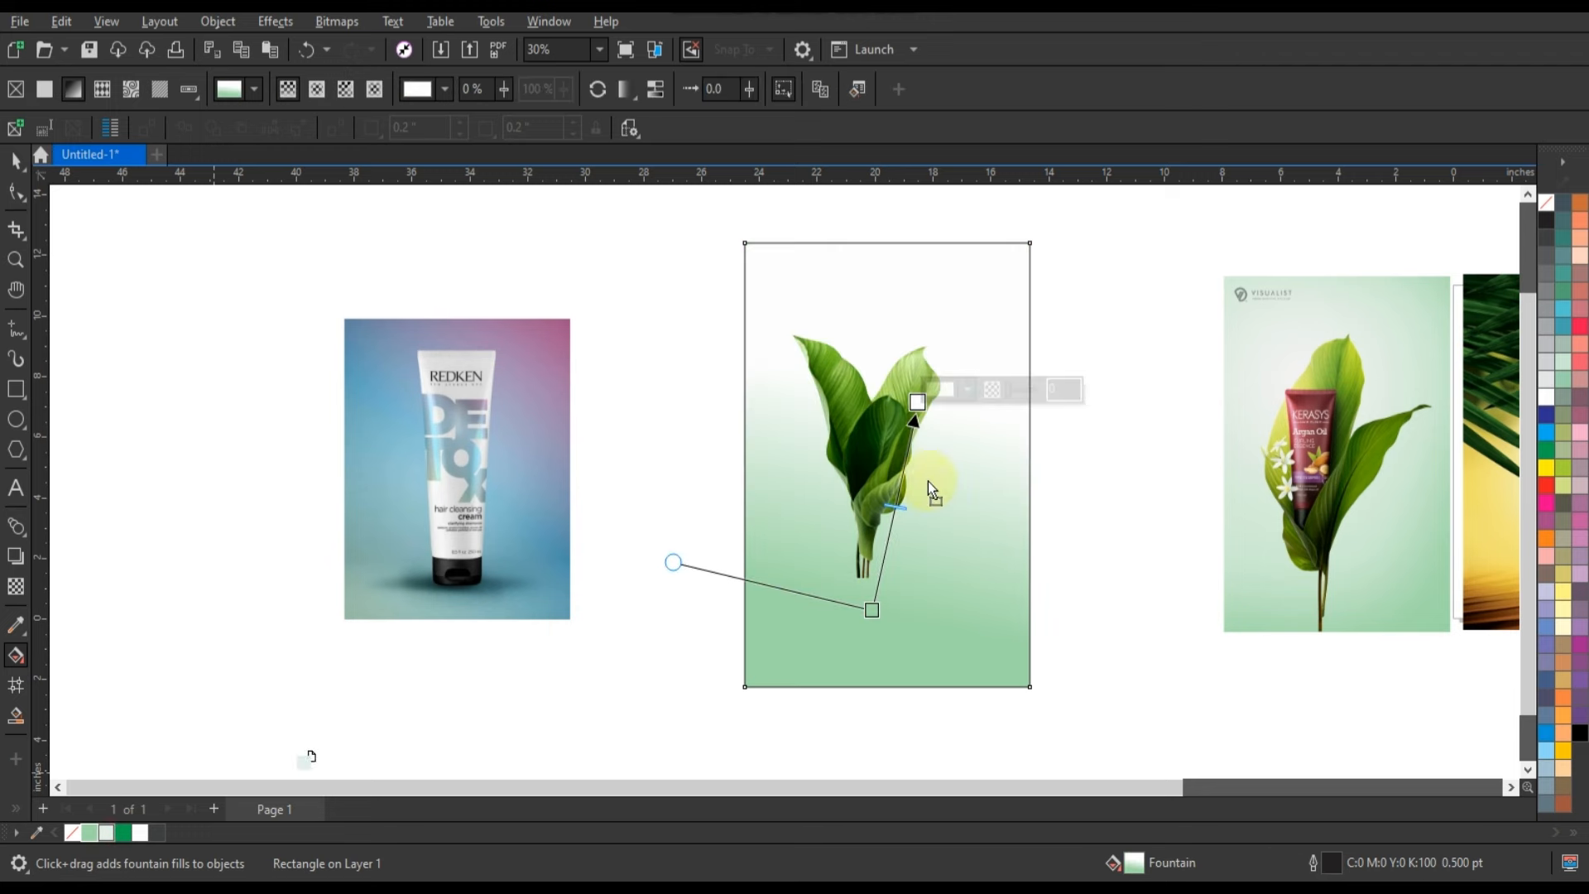
{"action": "left_click", "coordinate": [316, 88]}
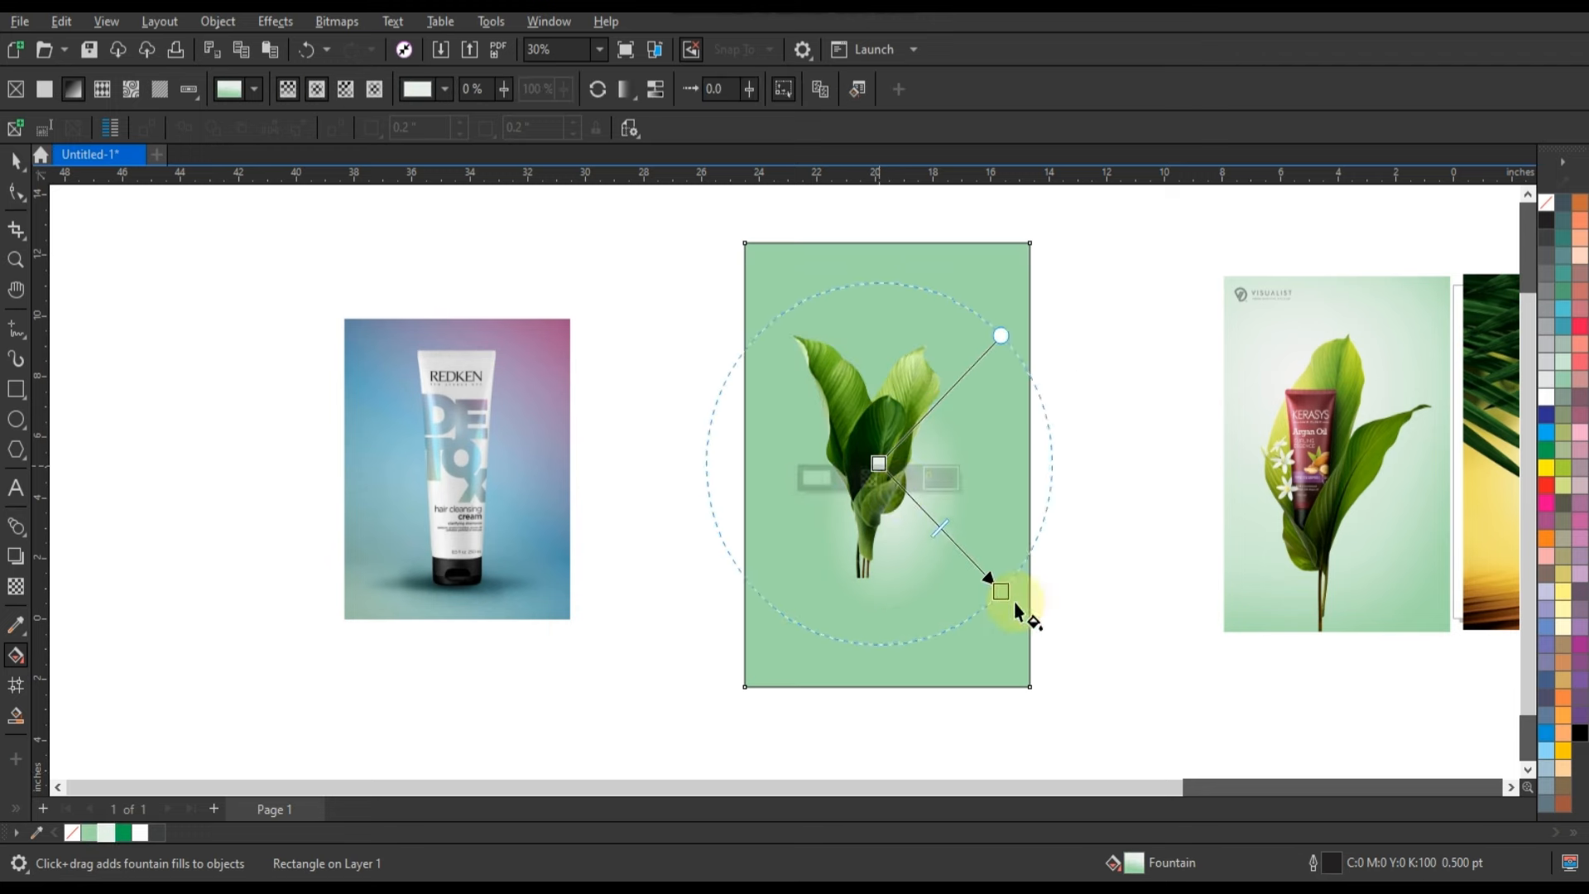
{"action": "left_click_drag", "start_coordinate": [880, 466], "coordinate": [892, 432]}
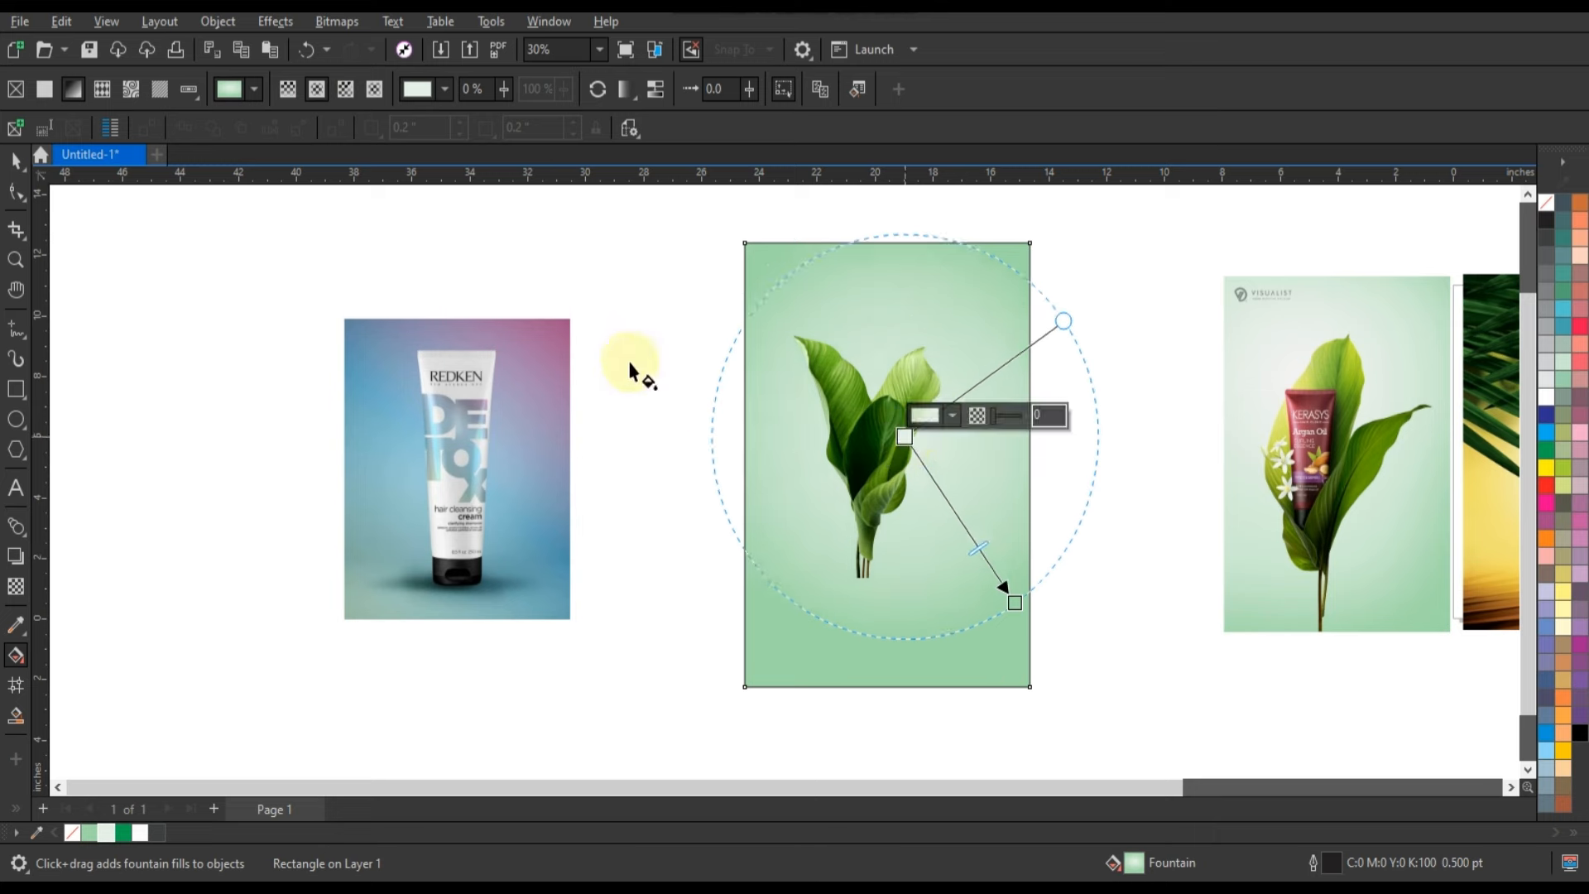
Align the leaves to the rectangle's horizontal centre and bottom edge.
{"action": "left_click", "coordinate": [16, 161]}
{"action": "left_click", "coordinate": [843, 470]}
{"action": "left_click", "coordinate": [965, 501], "text": "shift"}
{"action": "key", "text": "c"}
{"action": "key", "text": "b"}
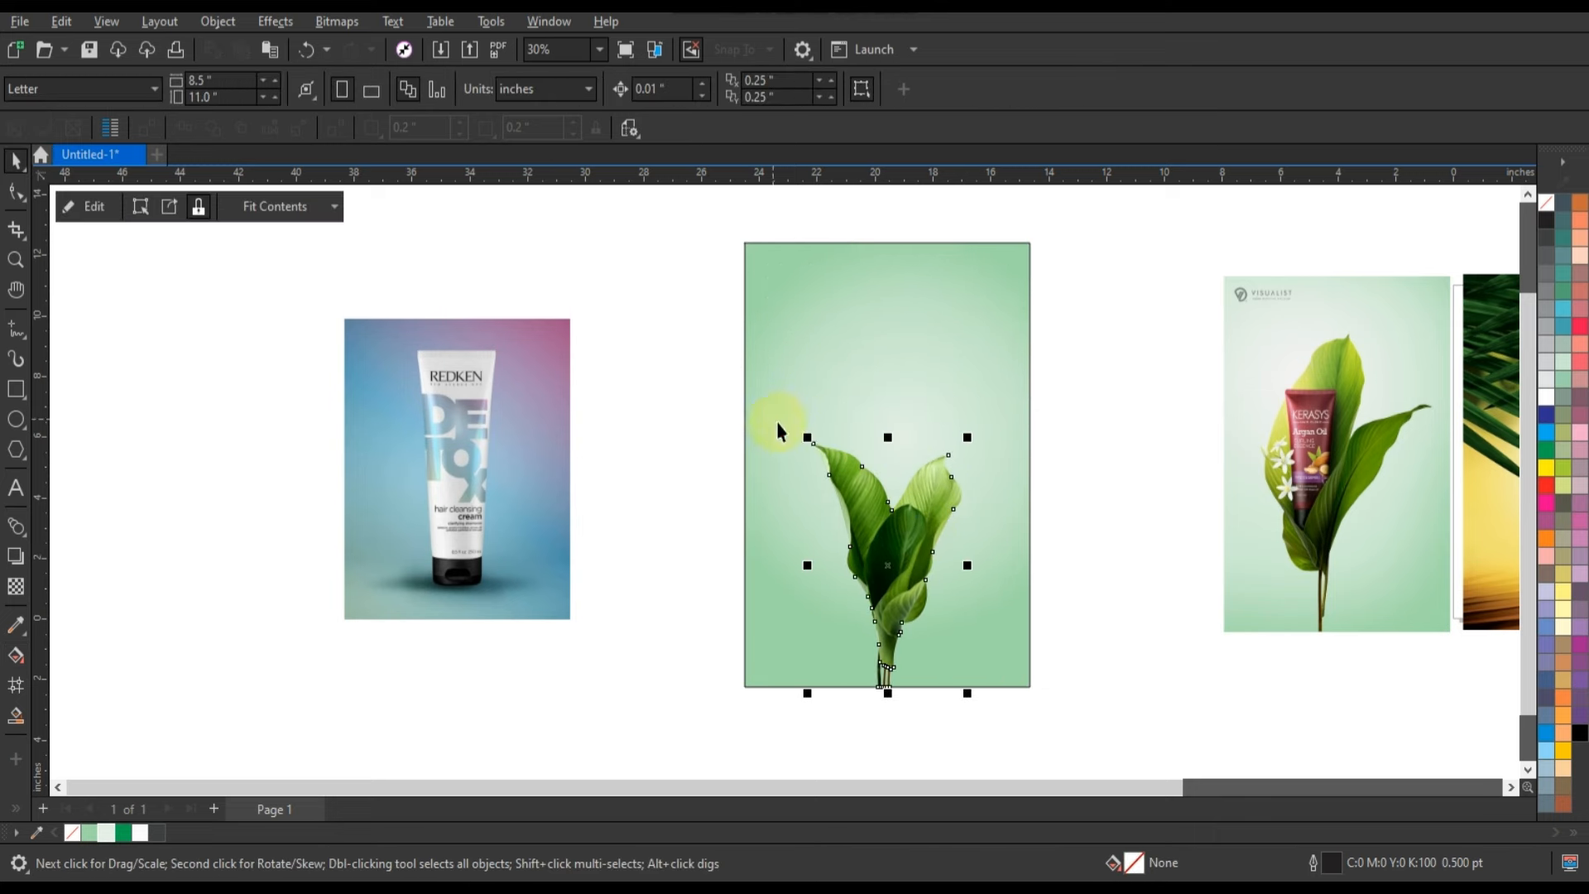
Enlarge the leaves to about 7.8 × 12.2 in and centre them horizontally on the rectangle.
{"action": "left_click_drag", "start_coordinate": [809, 439], "coordinate": [759, 365]}
{"action": "left_click_drag", "start_coordinate": [968, 365], "coordinate": [1017, 317]}
{"action": "left_click", "coordinate": [1020, 328], "text": "shift"}
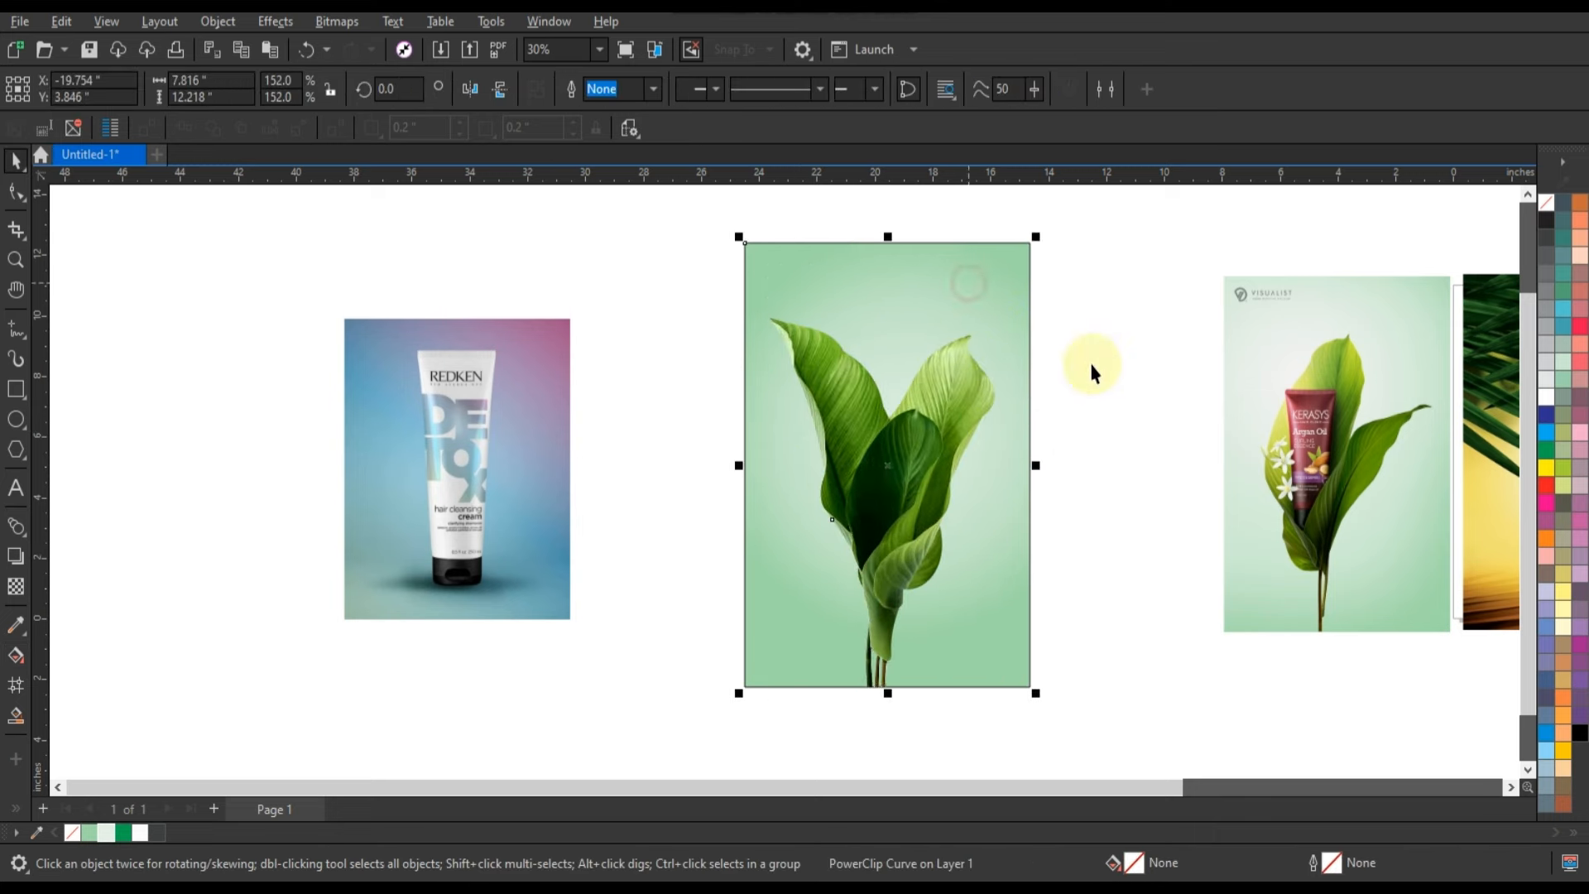
{"action": "key", "text": "c"}
{"action": "left_click", "coordinate": [1093, 369]}
Remove the outline from the green background rectangle.
{"action": "left_click", "coordinate": [939, 422]}
{"action": "right_click", "coordinate": [1549, 193]}
{"action": "left_click", "coordinate": [1173, 284]}
{"action": "left_click", "coordinate": [1015, 295]}
{"action": "scroll", "coordinate": [1252, 280], "scroll_direction": "up", "scroll_amount": 1}
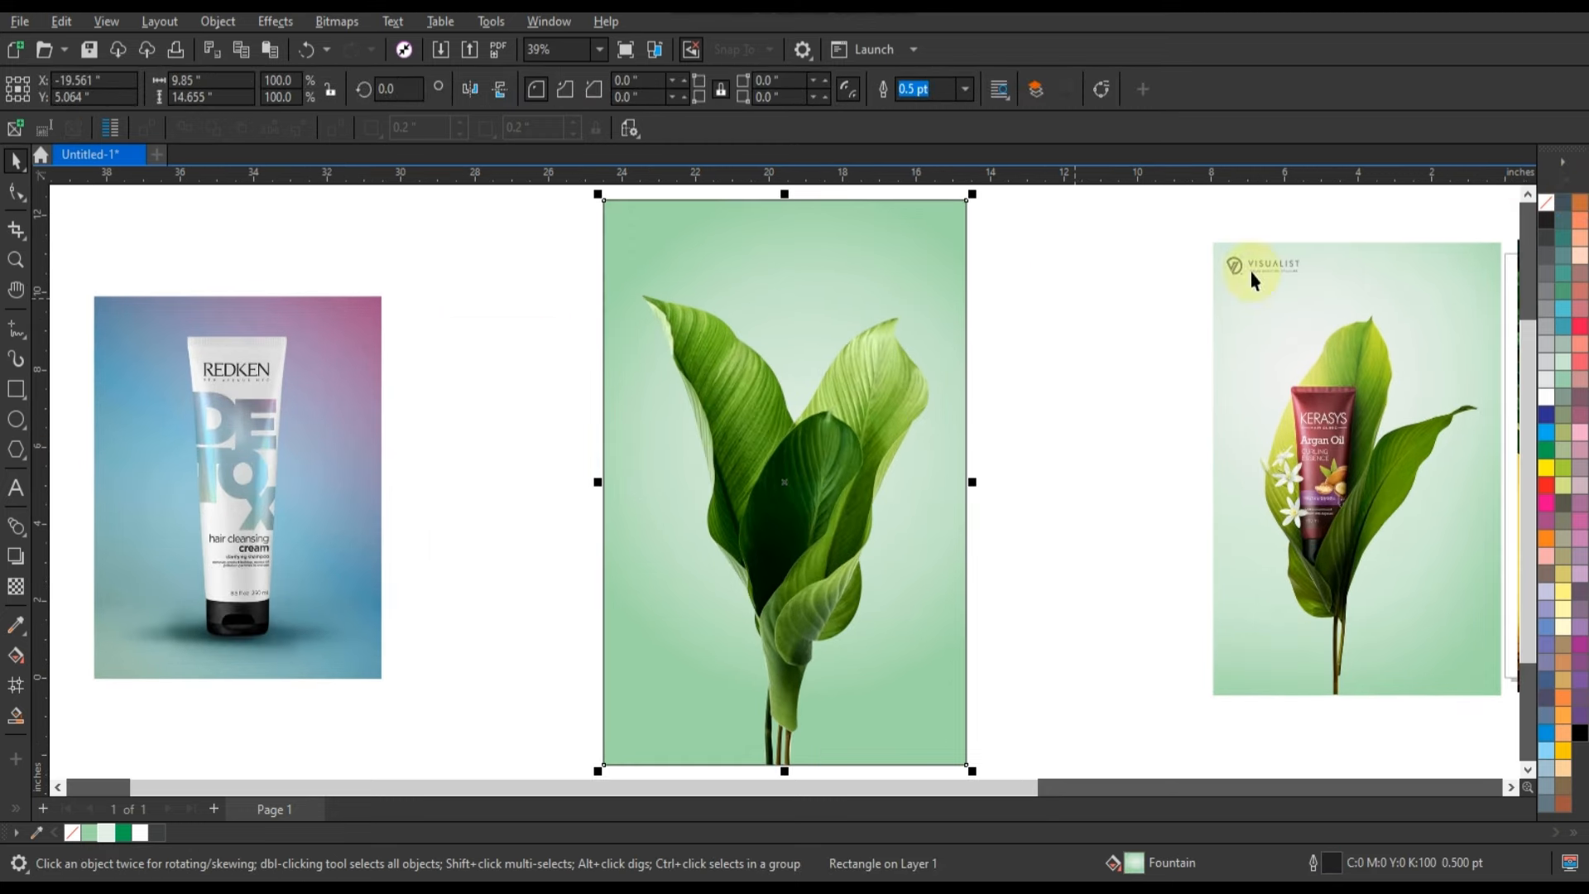
{"action": "right_click", "coordinate": [1546, 201]}
{"action": "left_click", "coordinate": [1520, 217]}
{"action": "left_click", "coordinate": [1134, 320]}
Draw a vertical line about 1.67 in long down from the middle of the Redken tube's top edge.
{"action": "left_click", "coordinate": [271, 499]}
{"action": "key", "text": "shift+F2"}
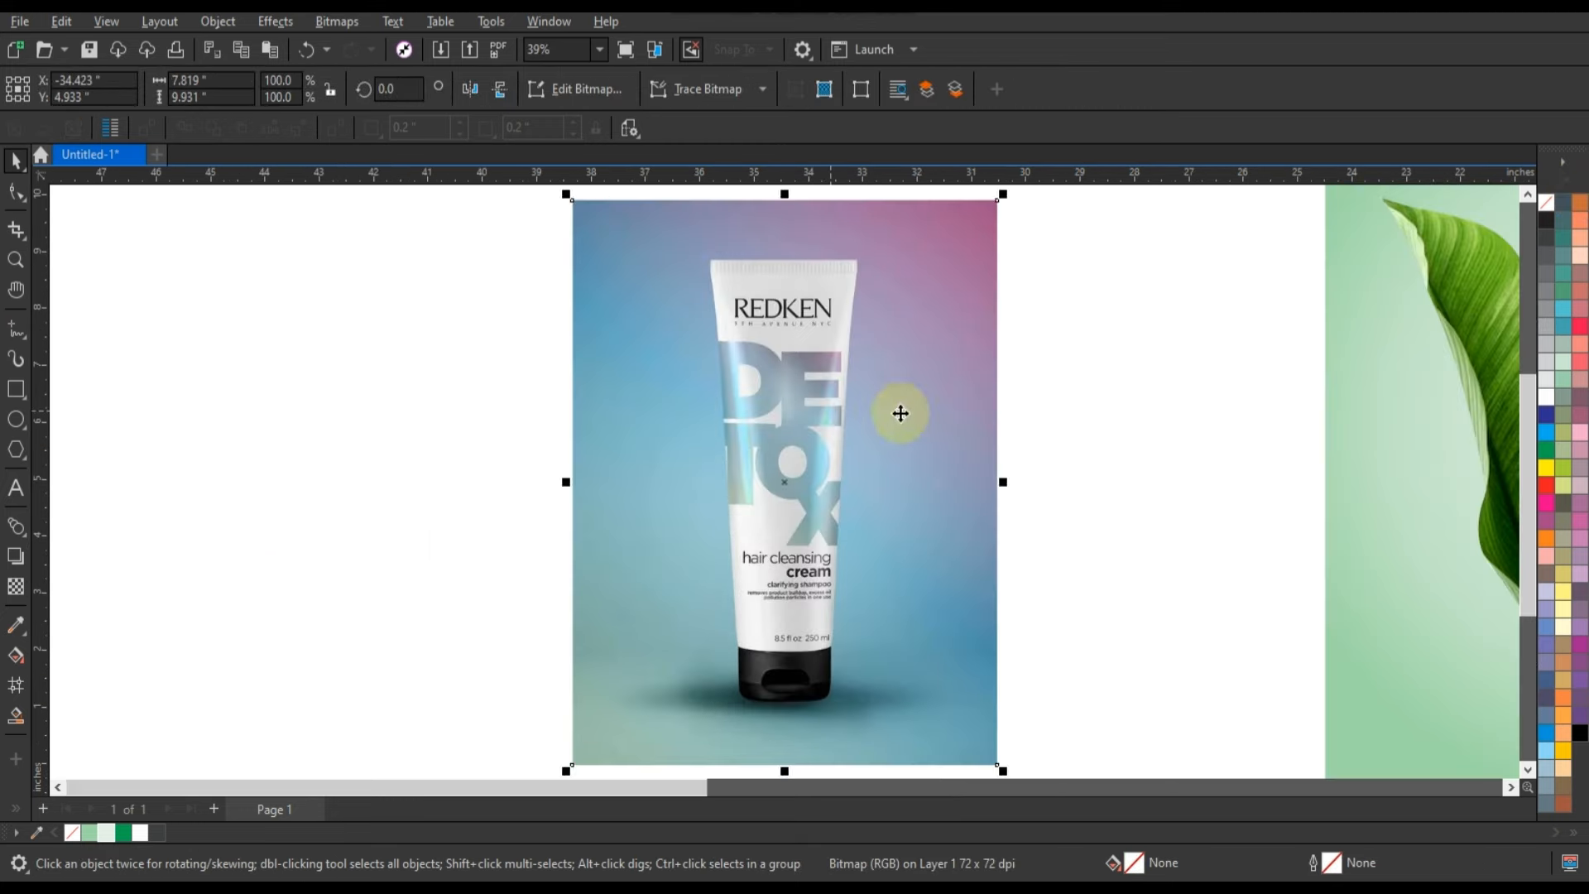
{"action": "left_click", "coordinate": [147, 298]}
{"action": "key", "text": "z"}
{"action": "left_click_drag", "start_coordinate": [675, 241], "coordinate": [964, 385]}
{"action": "key", "text": "F5"}
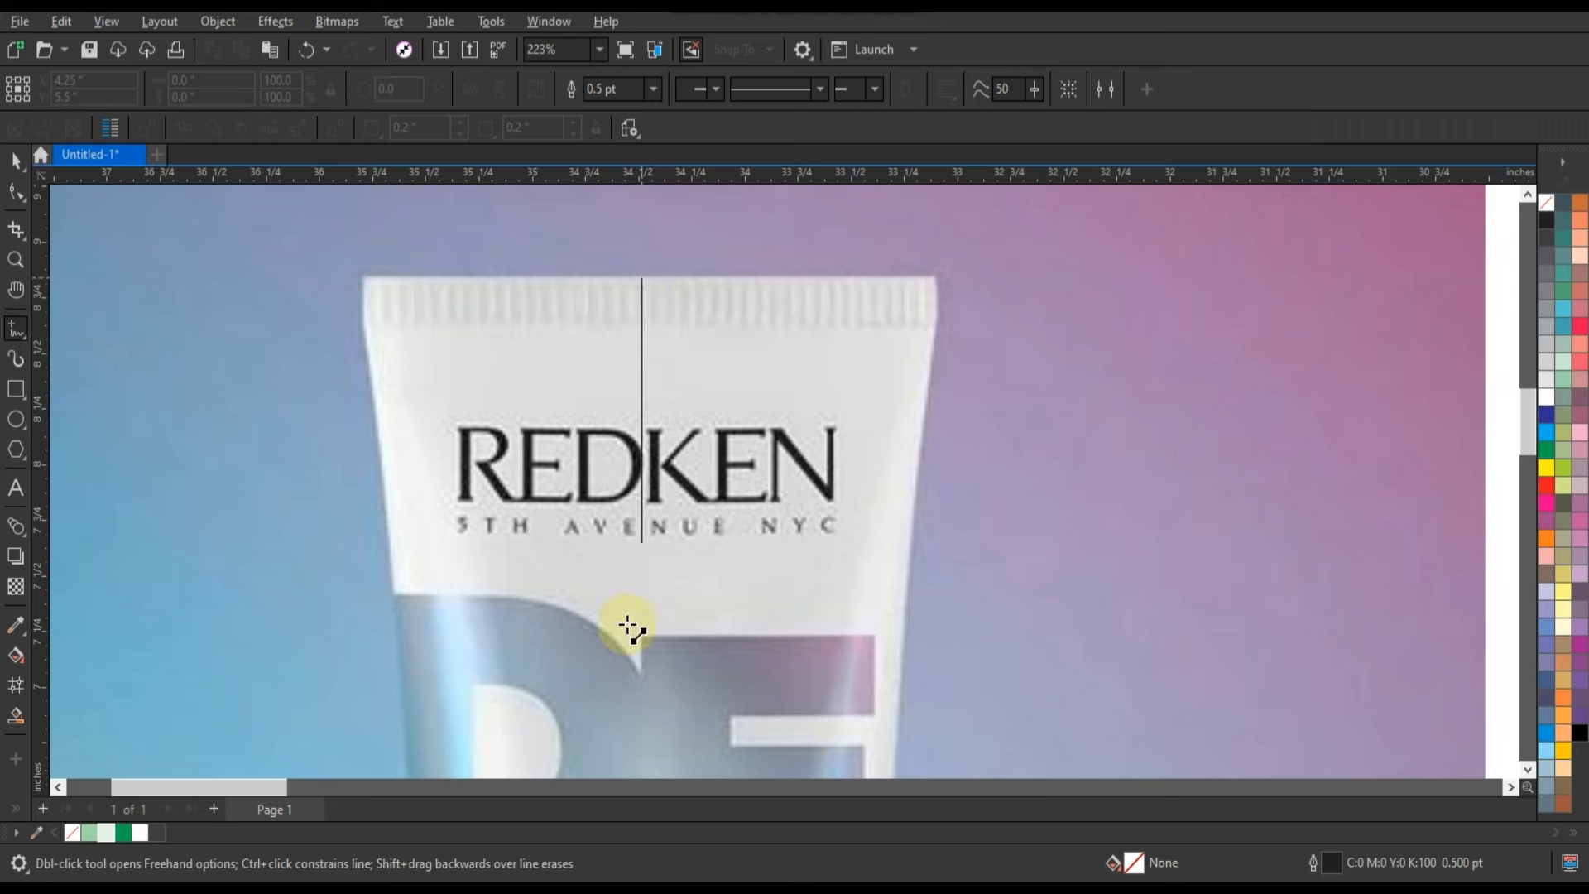
{"action": "left_click", "coordinate": [630, 650], "text": "ctrl"}
Centre the vertical line horizontally on the tube photo.
{"action": "left_click", "coordinate": [16, 163]}
{"action": "left_click", "coordinate": [742, 420], "text": "shift"}
{"action": "key", "text": "c"}
{"action": "left_click", "coordinate": [654, 311]}
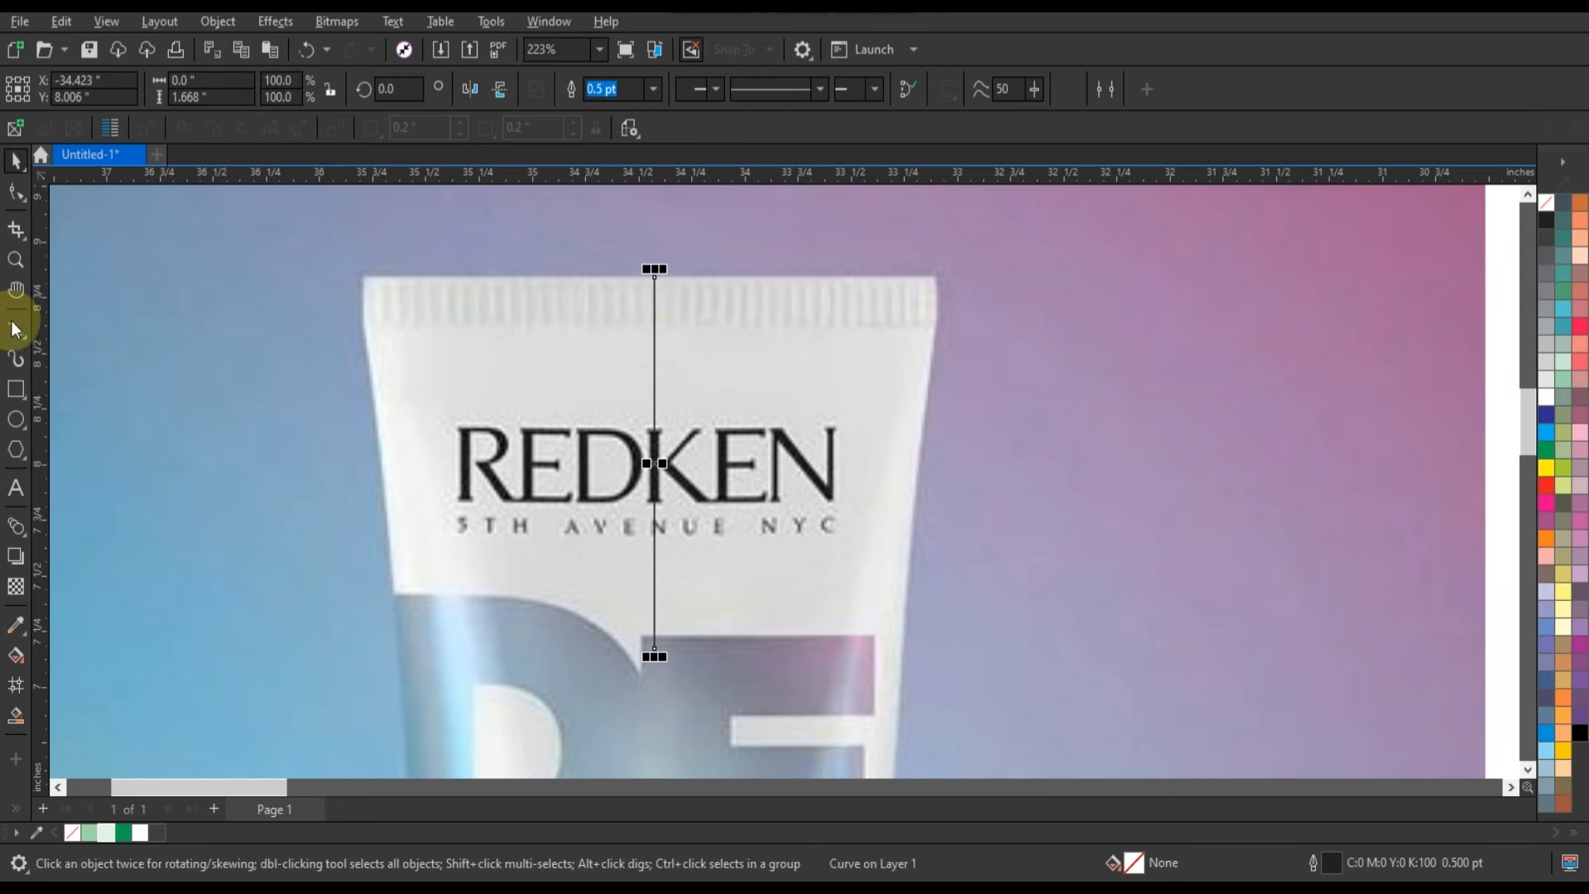
Extend the line from its upper end along the tube's top edge and down the left side to the cap.
{"action": "left_click", "coordinate": [15, 329]}
{"action": "left_click", "coordinate": [654, 277]}
{"action": "left_click", "coordinate": [361, 277]}
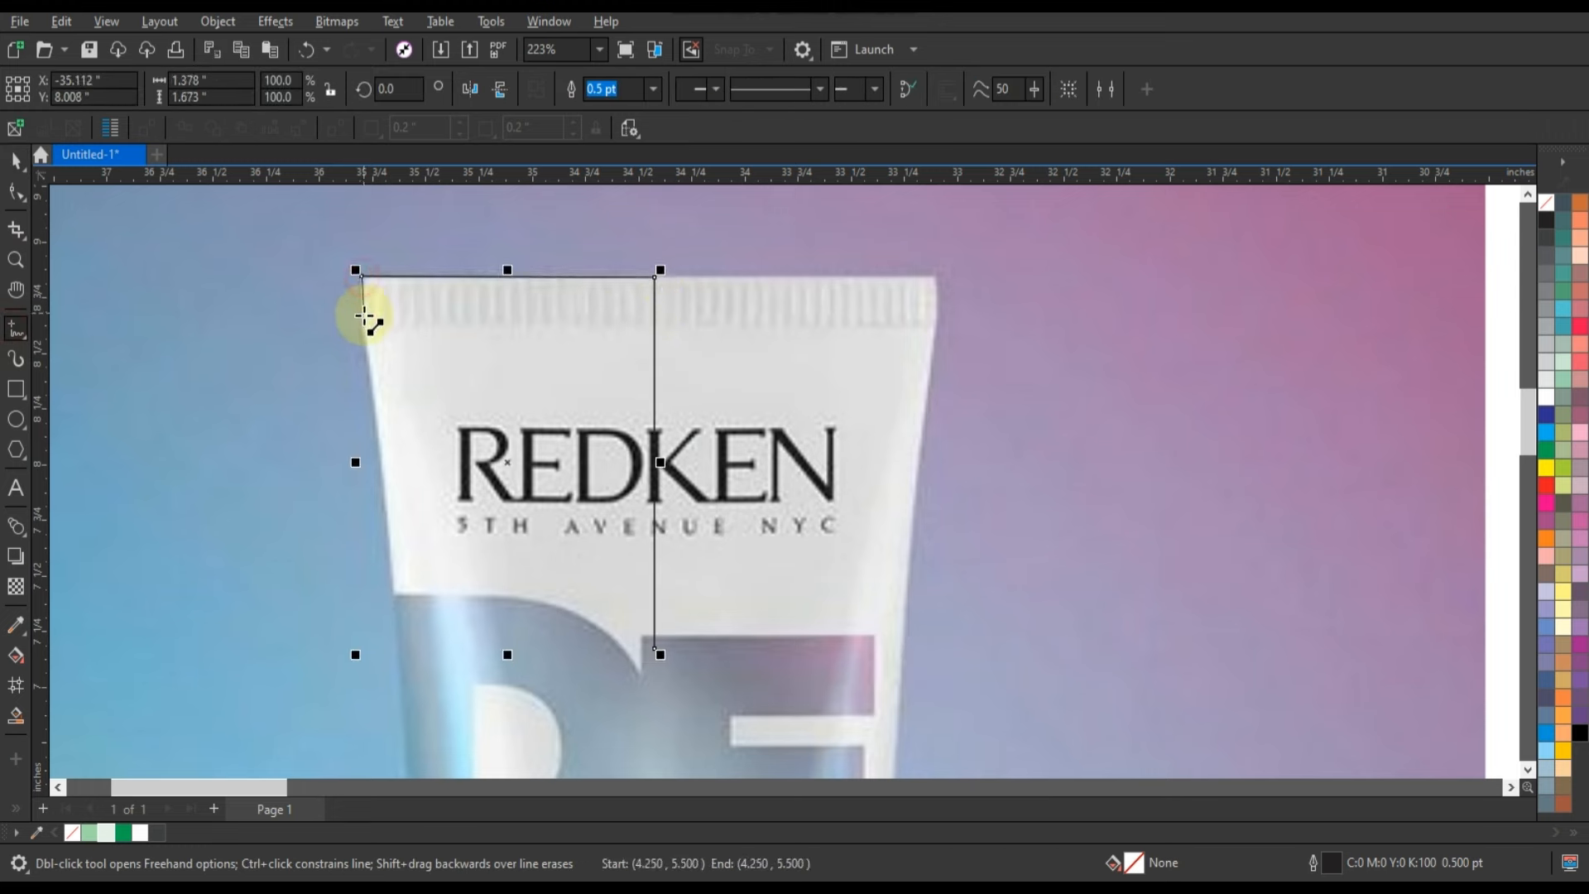
{"action": "scroll", "coordinate": [427, 250], "scroll_direction": "down", "scroll_amount": 3}
{"action": "left_click", "coordinate": [406, 271]}
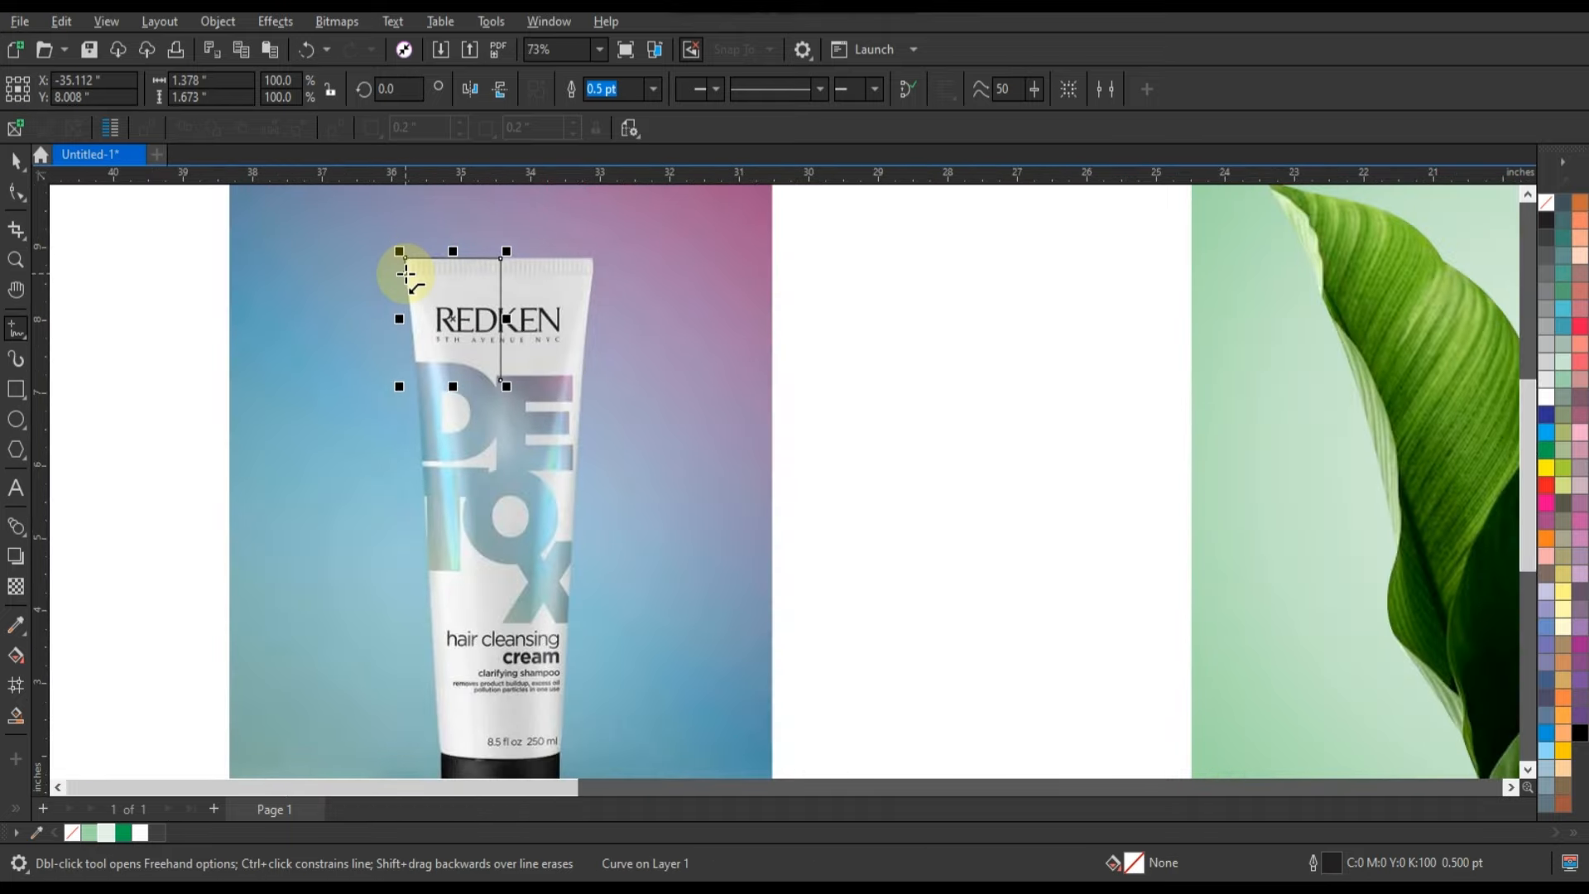
{"action": "left_click", "coordinate": [440, 755]}
Fine-tune the outline's end node to sit on the cap's upper left corner.
{"action": "scroll", "coordinate": [470, 374], "scroll_direction": "down", "scroll_amount": 1}
{"action": "left_click", "coordinate": [16, 260]}
{"action": "left_click_drag", "start_coordinate": [646, 745], "coordinate": [437, 605]}
{"action": "left_click", "coordinate": [12, 318]}
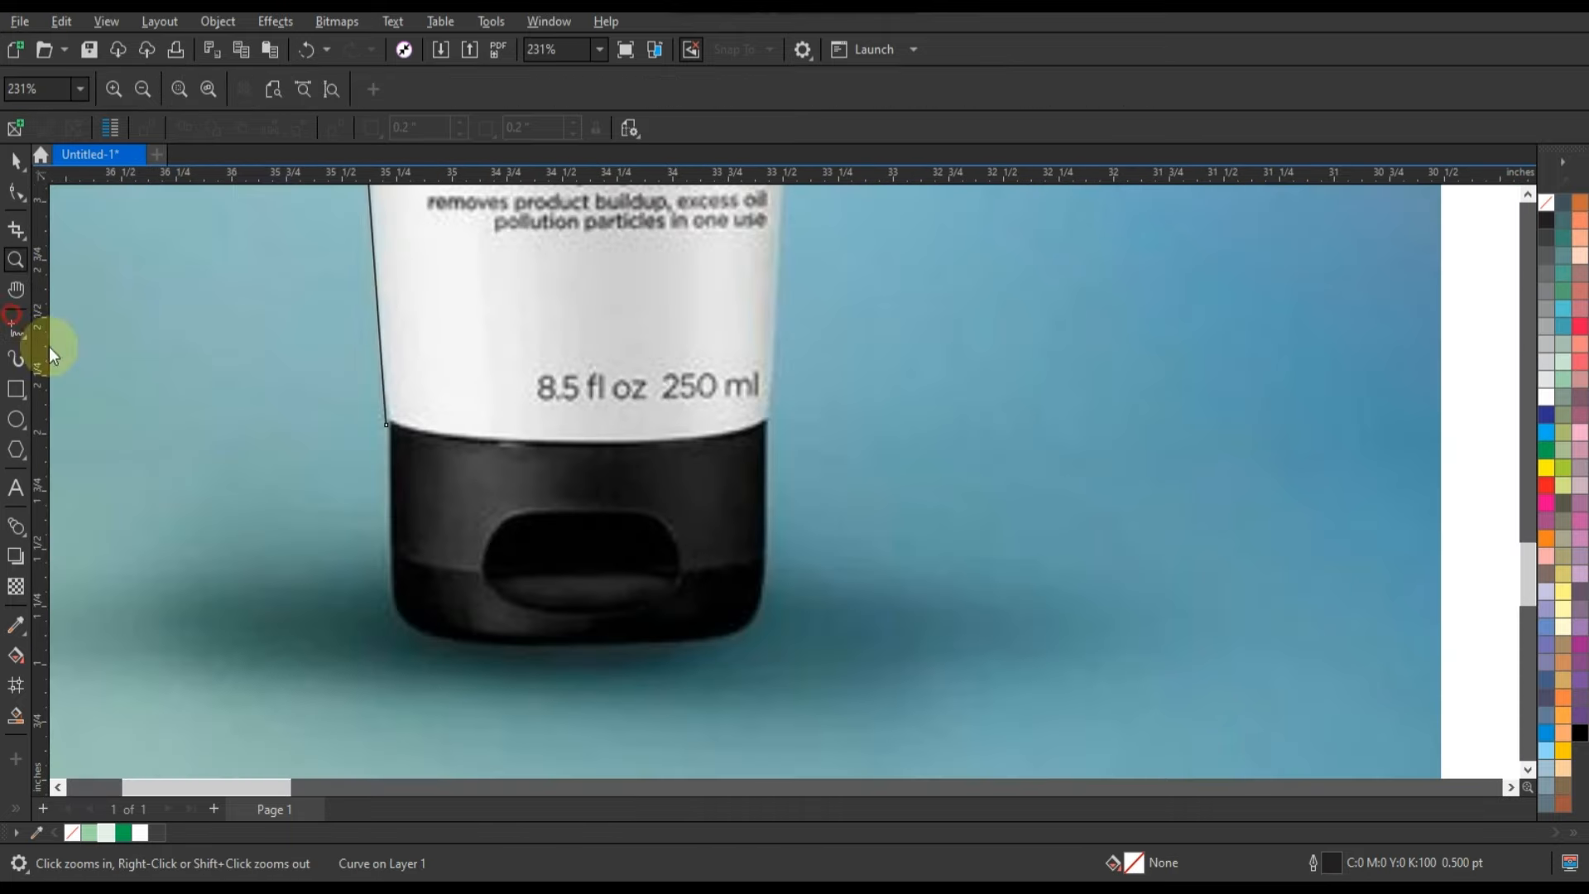
{"action": "left_click", "coordinate": [15, 192]}
{"action": "left_click_drag", "start_coordinate": [386, 425], "coordinate": [389, 419]}
Continue the outline down the cap's left side, across its lower left corner and along the base to the tube's centre.
{"action": "left_click", "coordinate": [16, 326]}
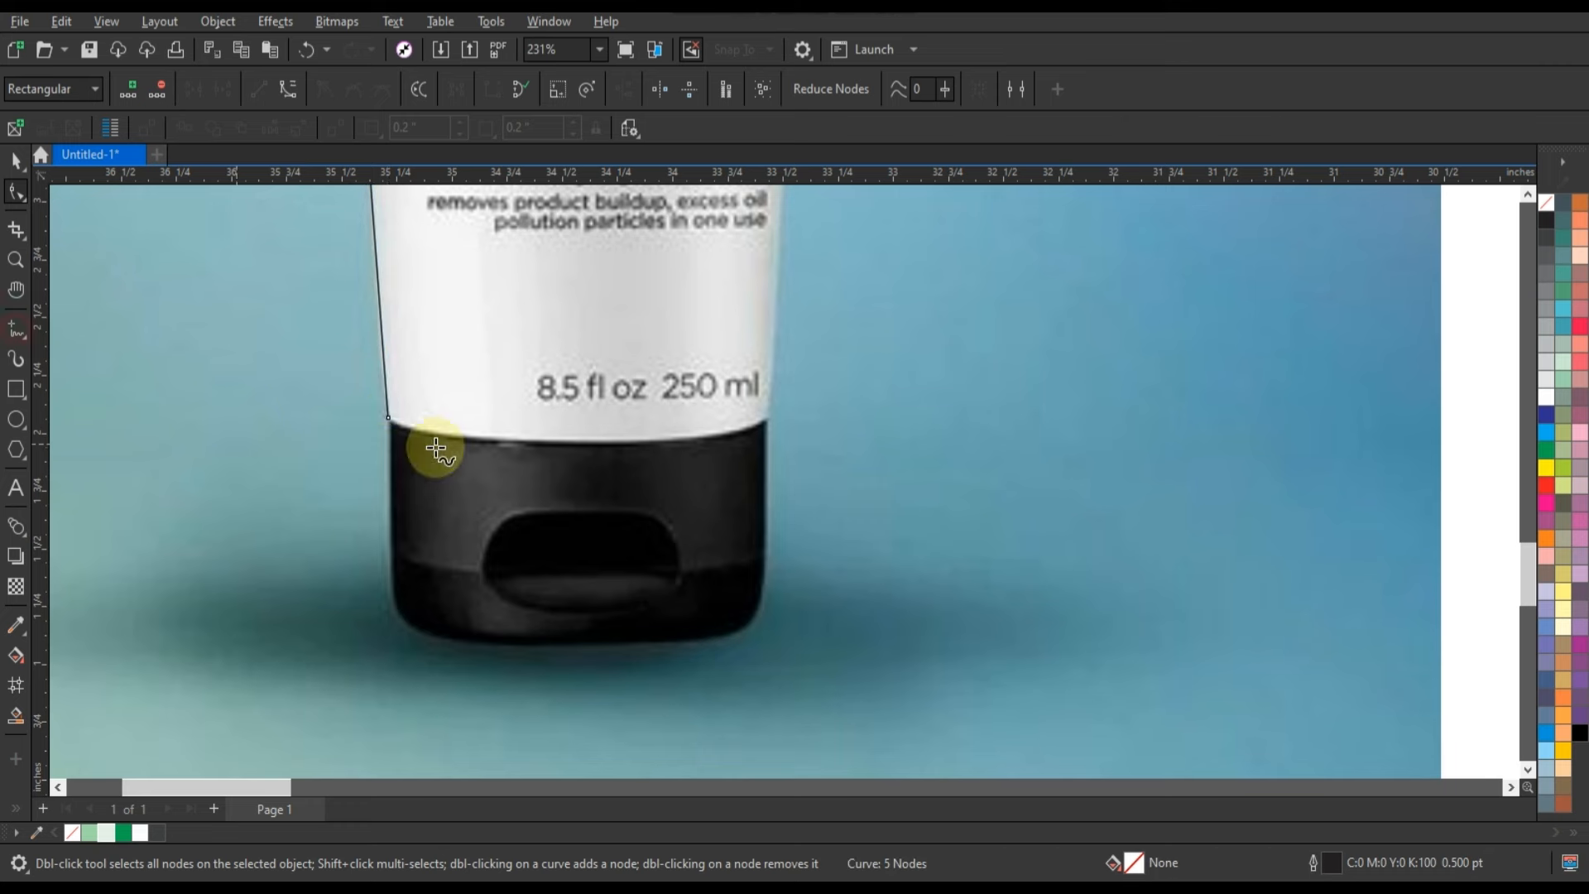
{"action": "left_click", "coordinate": [387, 420]}
{"action": "left_click", "coordinate": [391, 572]}
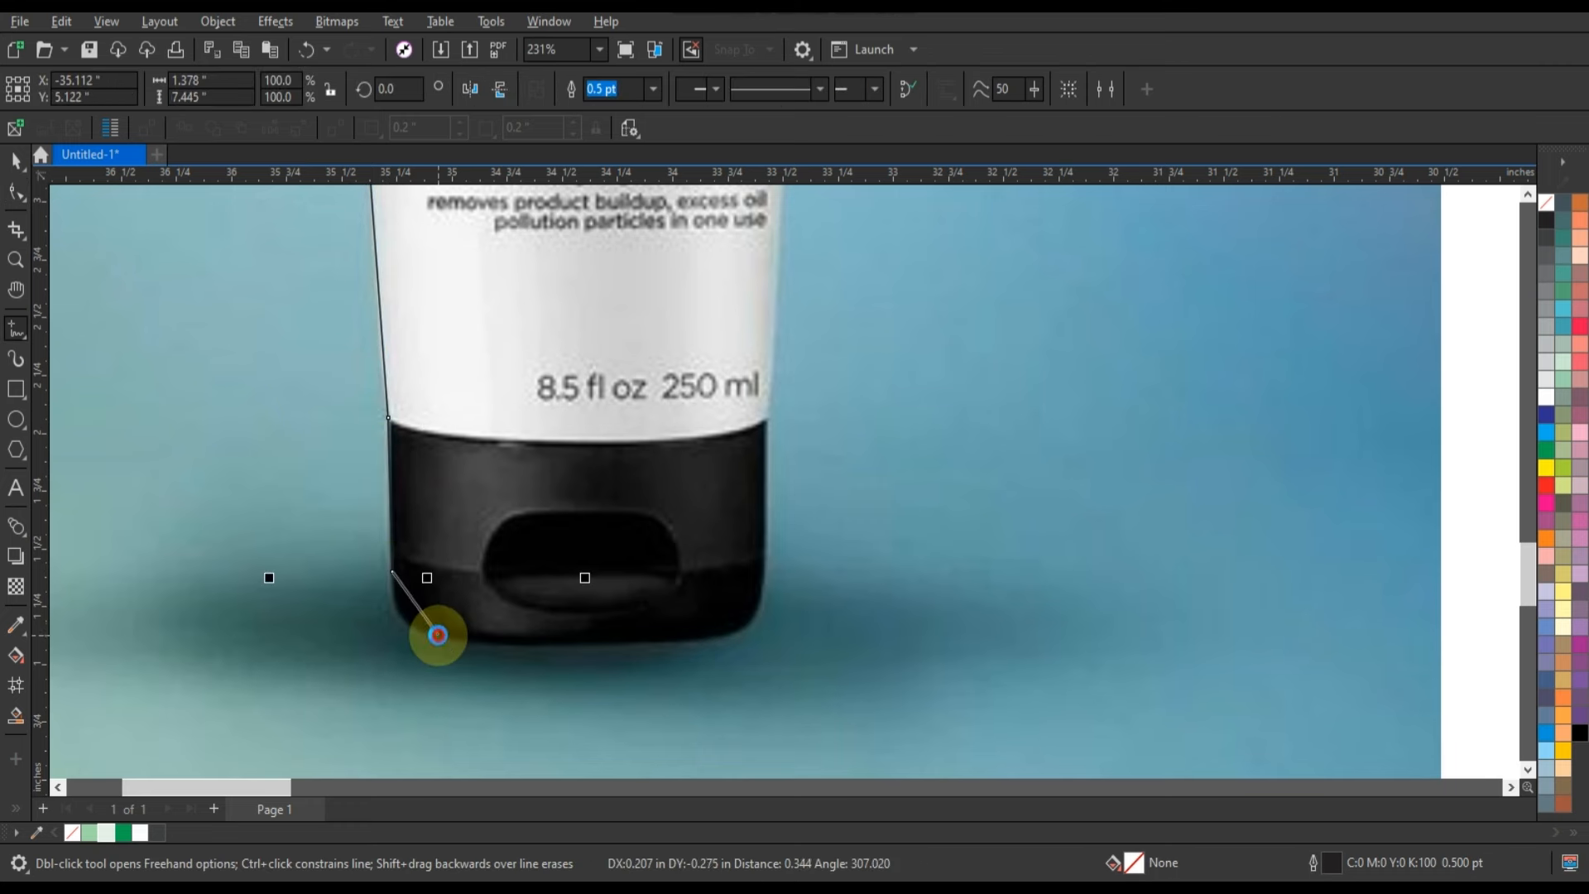
{"action": "left_click", "coordinate": [427, 643]}
{"action": "left_click", "coordinate": [582, 646]}
Stretch the centre line down to the cap's base and bend the outline's left side to follow the tube.
{"action": "key", "text": "F4"}
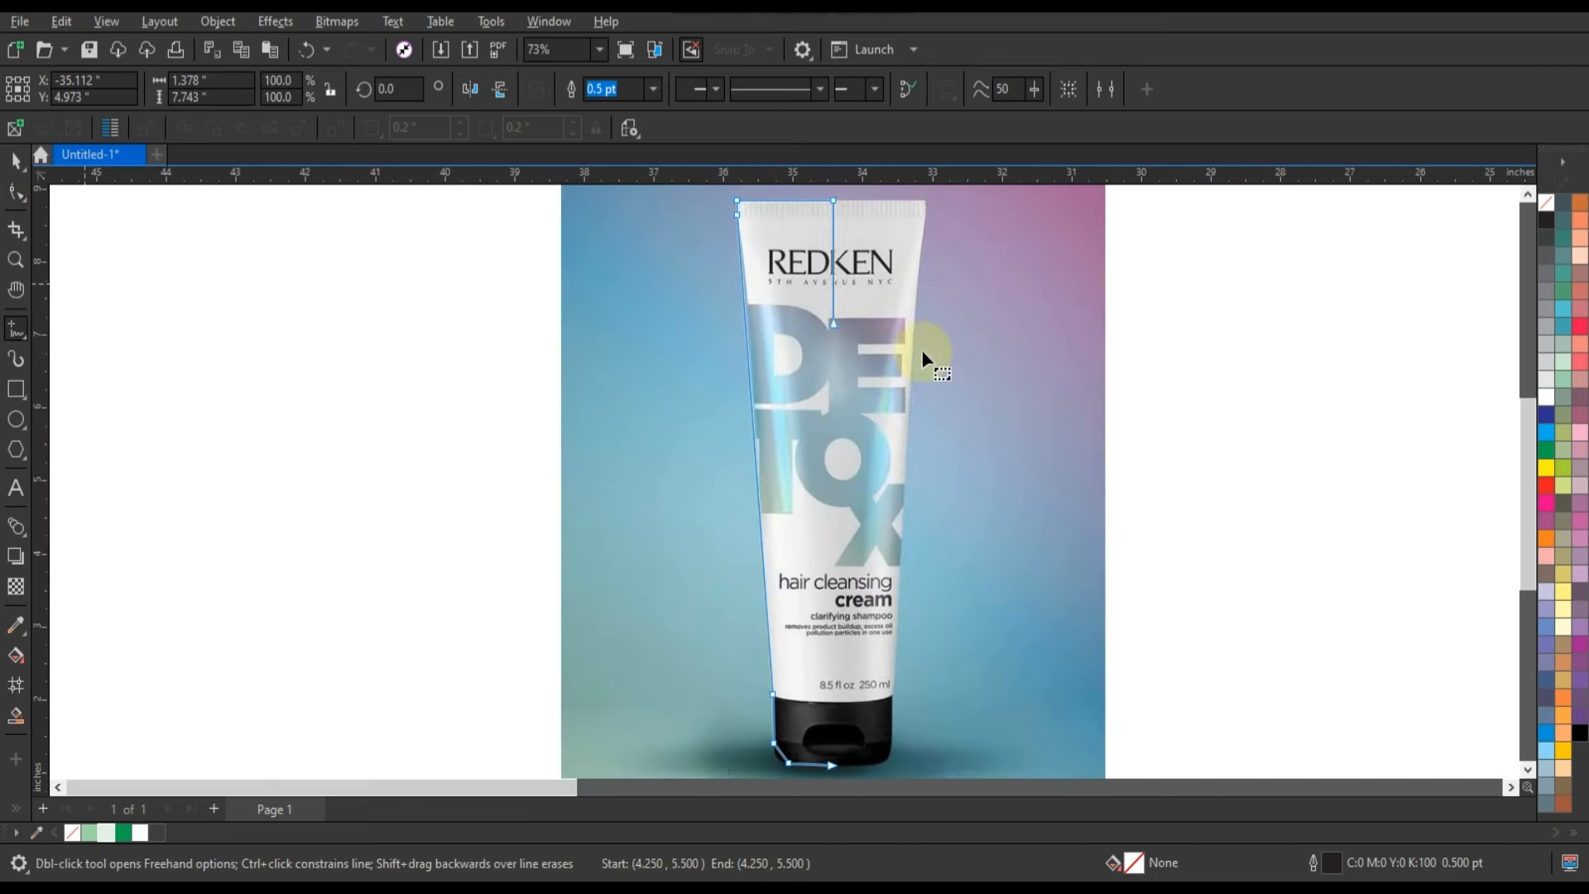
{"action": "left_click_drag", "start_coordinate": [833, 323], "coordinate": [841, 761]}
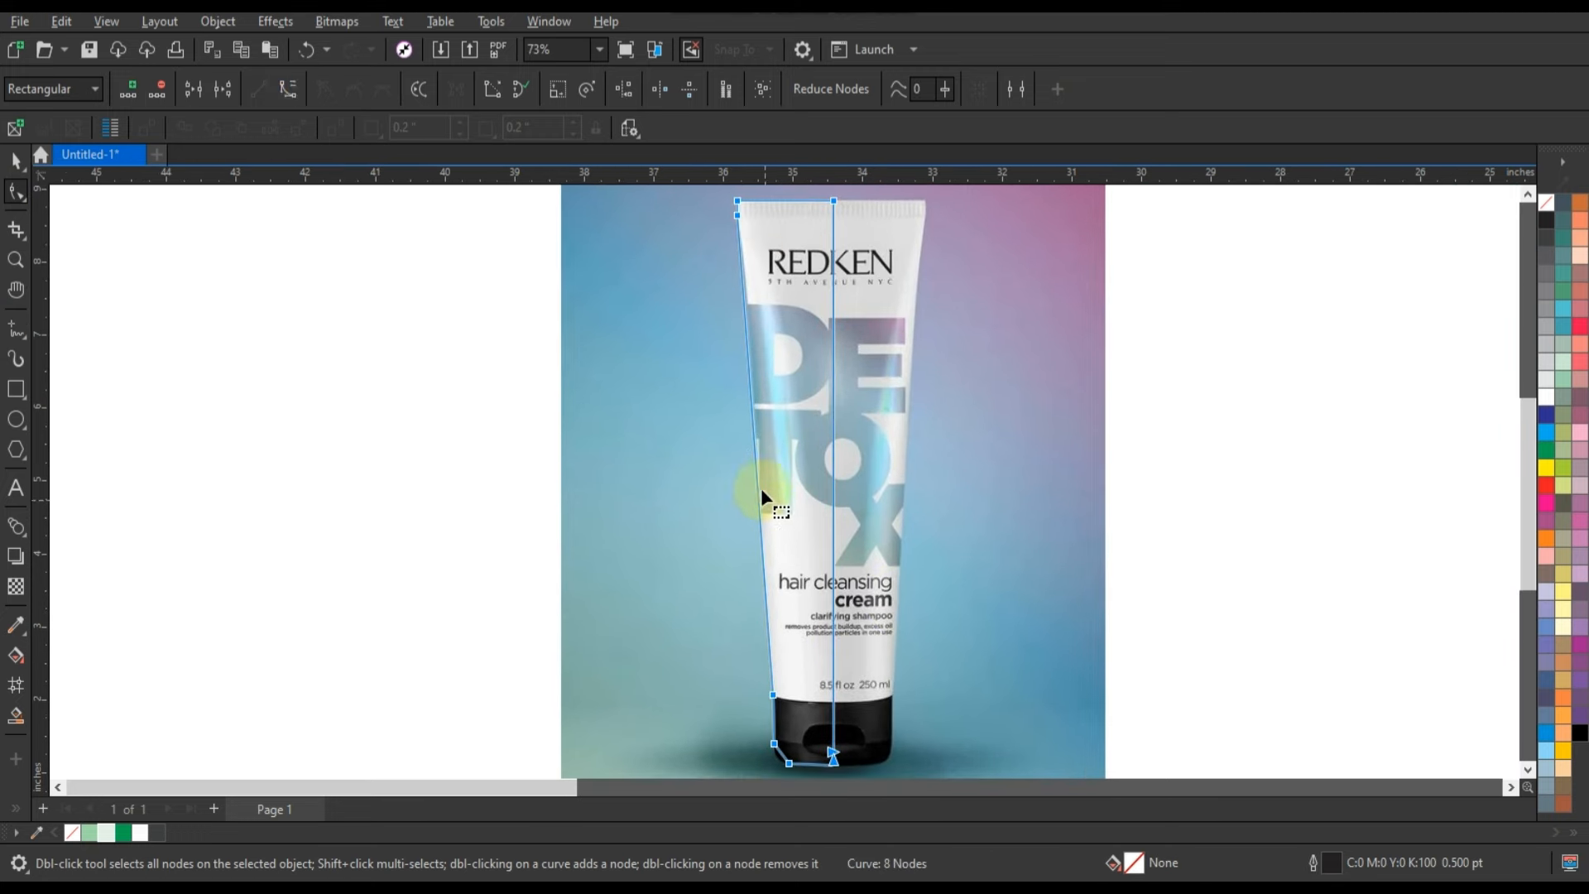
{"action": "left_click_drag", "start_coordinate": [757, 480], "coordinate": [759, 473]}
Curve the outline around the cap's lower left corner and base, and close it at the centre line.
{"action": "scroll", "coordinate": [768, 740], "scroll_direction": "up", "scroll_amount": 2}
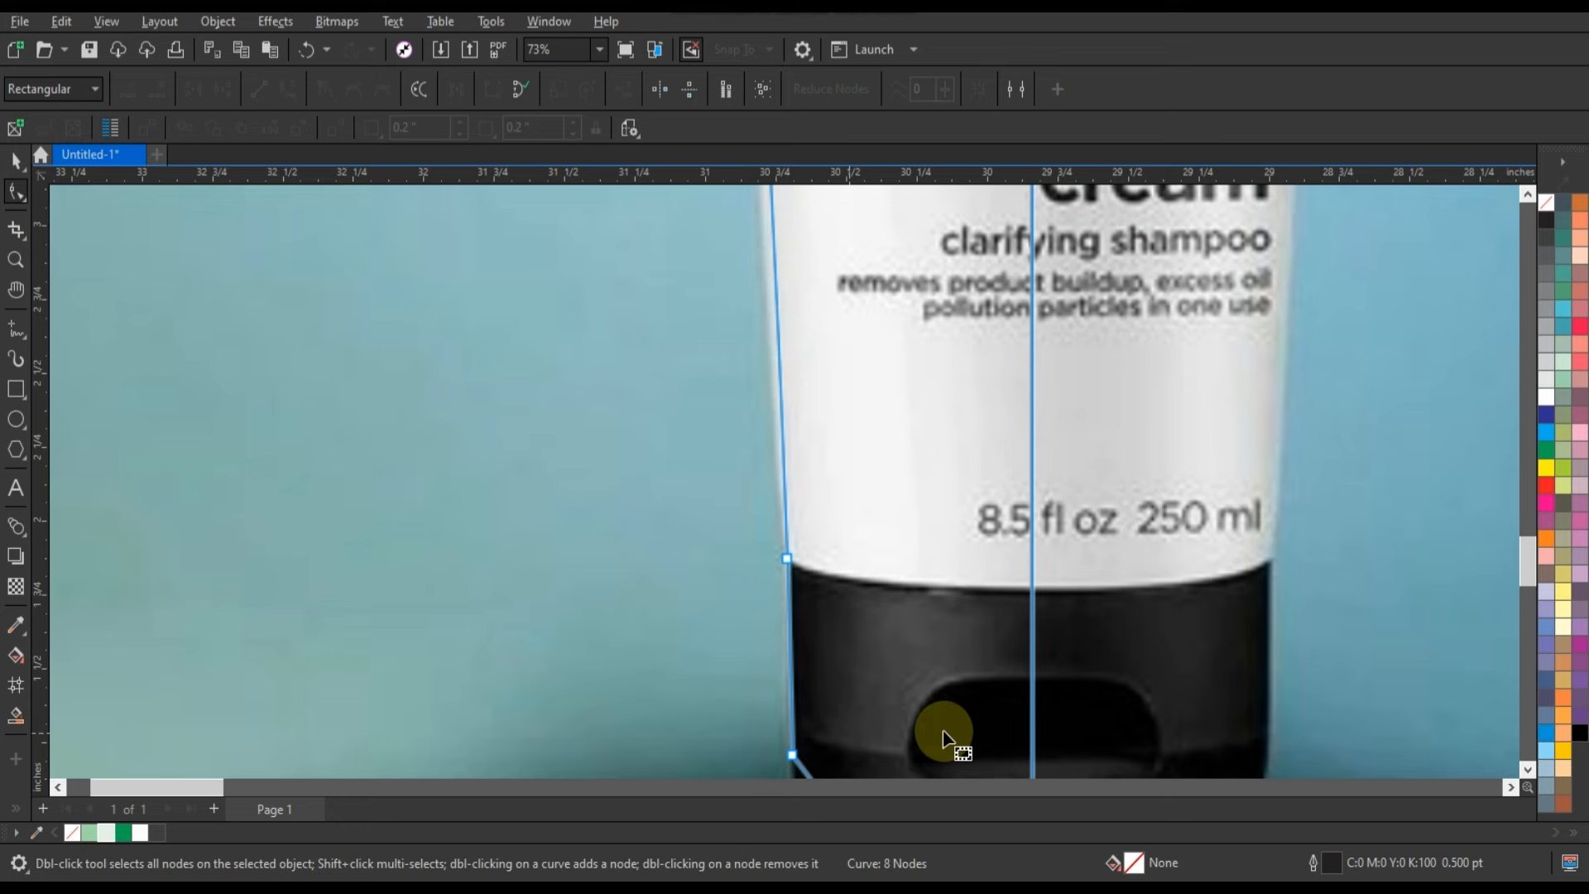
{"action": "left_click", "coordinate": [1531, 772]}
{"action": "left_click", "coordinate": [1530, 772]}
{"action": "left_click", "coordinate": [1530, 771]}
{"action": "left_click", "coordinate": [792, 577]}
{"action": "left_click_drag", "start_coordinate": [812, 603], "coordinate": [816, 649]}
{"action": "left_click", "coordinate": [851, 658]}
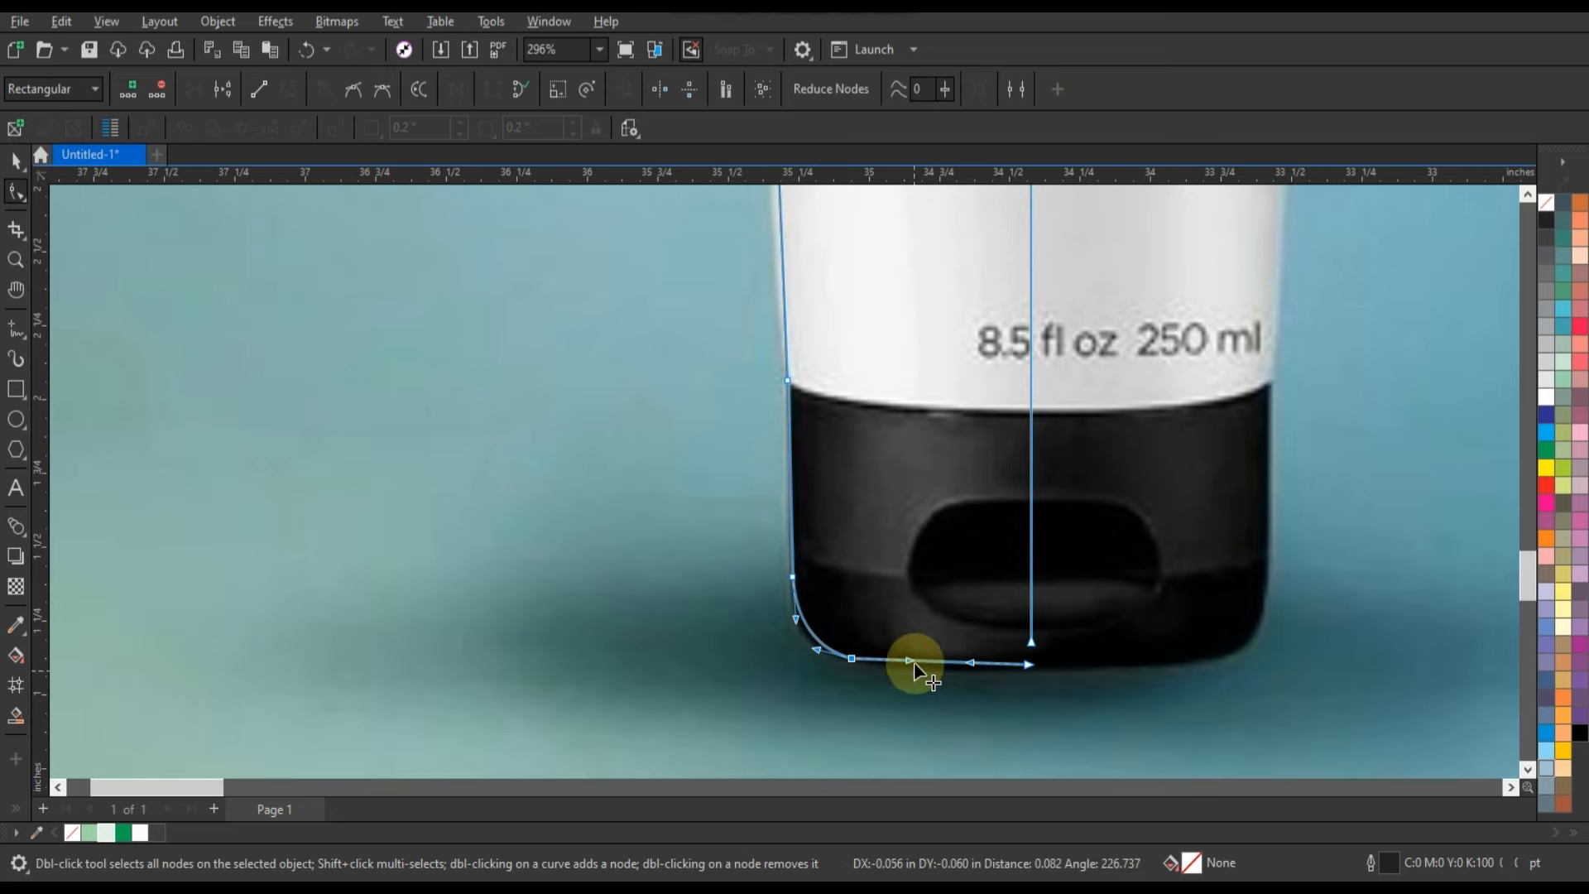
{"action": "mouse_move", "coordinate": [915, 663]}
{"action": "left_mouse_down"}
{"action": "mouse_move", "coordinate": [958, 672]}
{"action": "mouse_move", "coordinate": [1050, 650]}
{"action": "mouse_move", "coordinate": [1004, 699]}
{"action": "mouse_move", "coordinate": [908, 659]}
{"action": "left_mouse_up"}
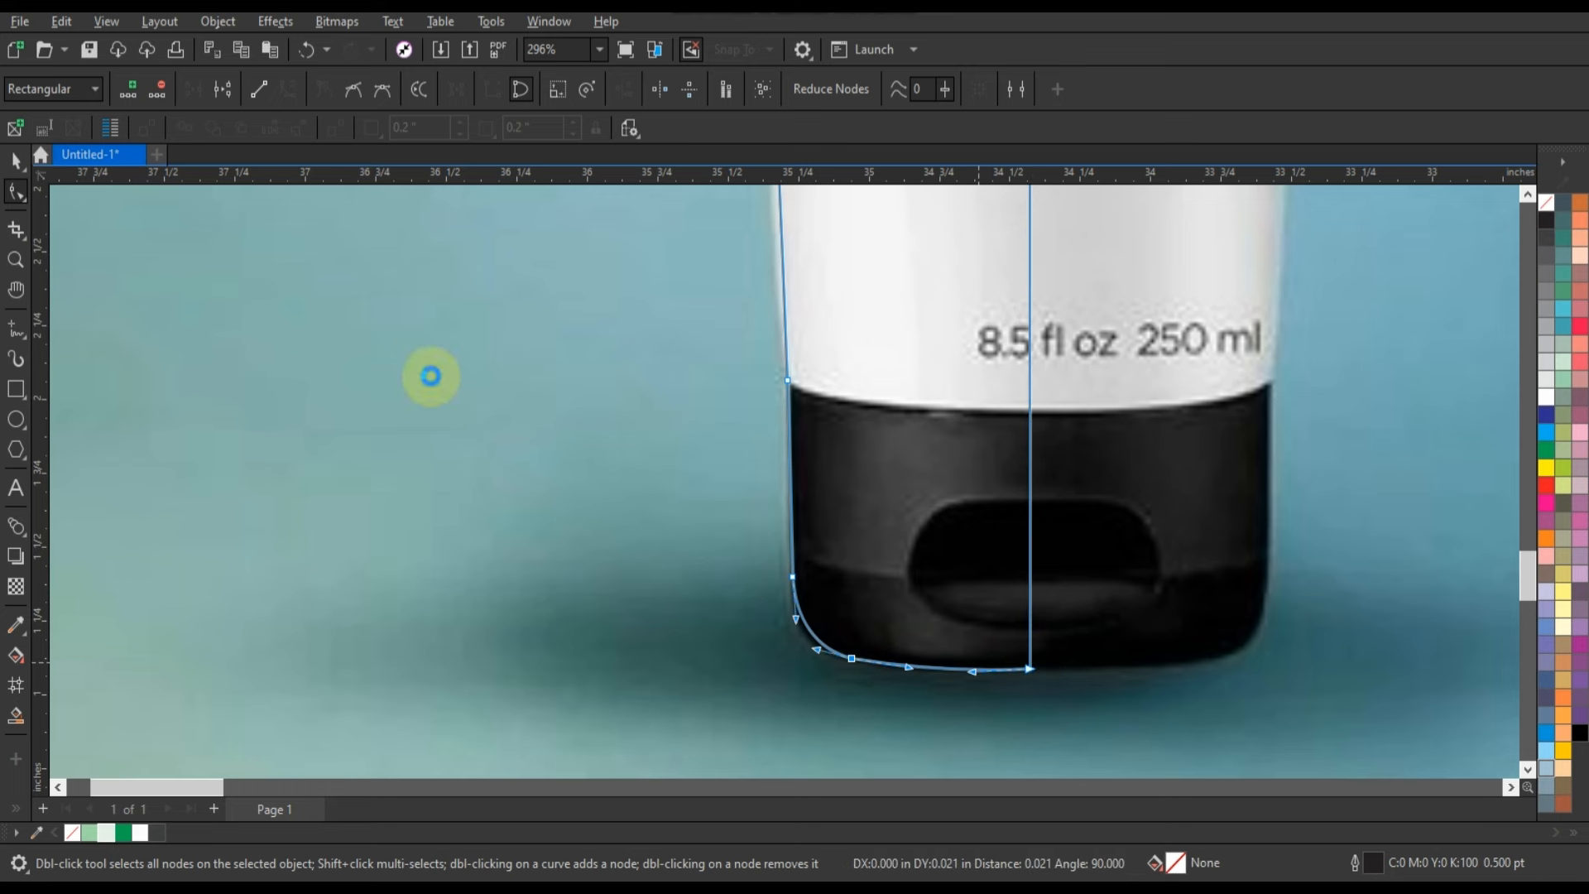
Fill the half-tube outline with blue (C100 M100) and add a horizontally mirrored copy across the tube's centre line.
{"action": "left_click", "coordinate": [16, 162]}
{"action": "left_click", "coordinate": [1546, 415]}
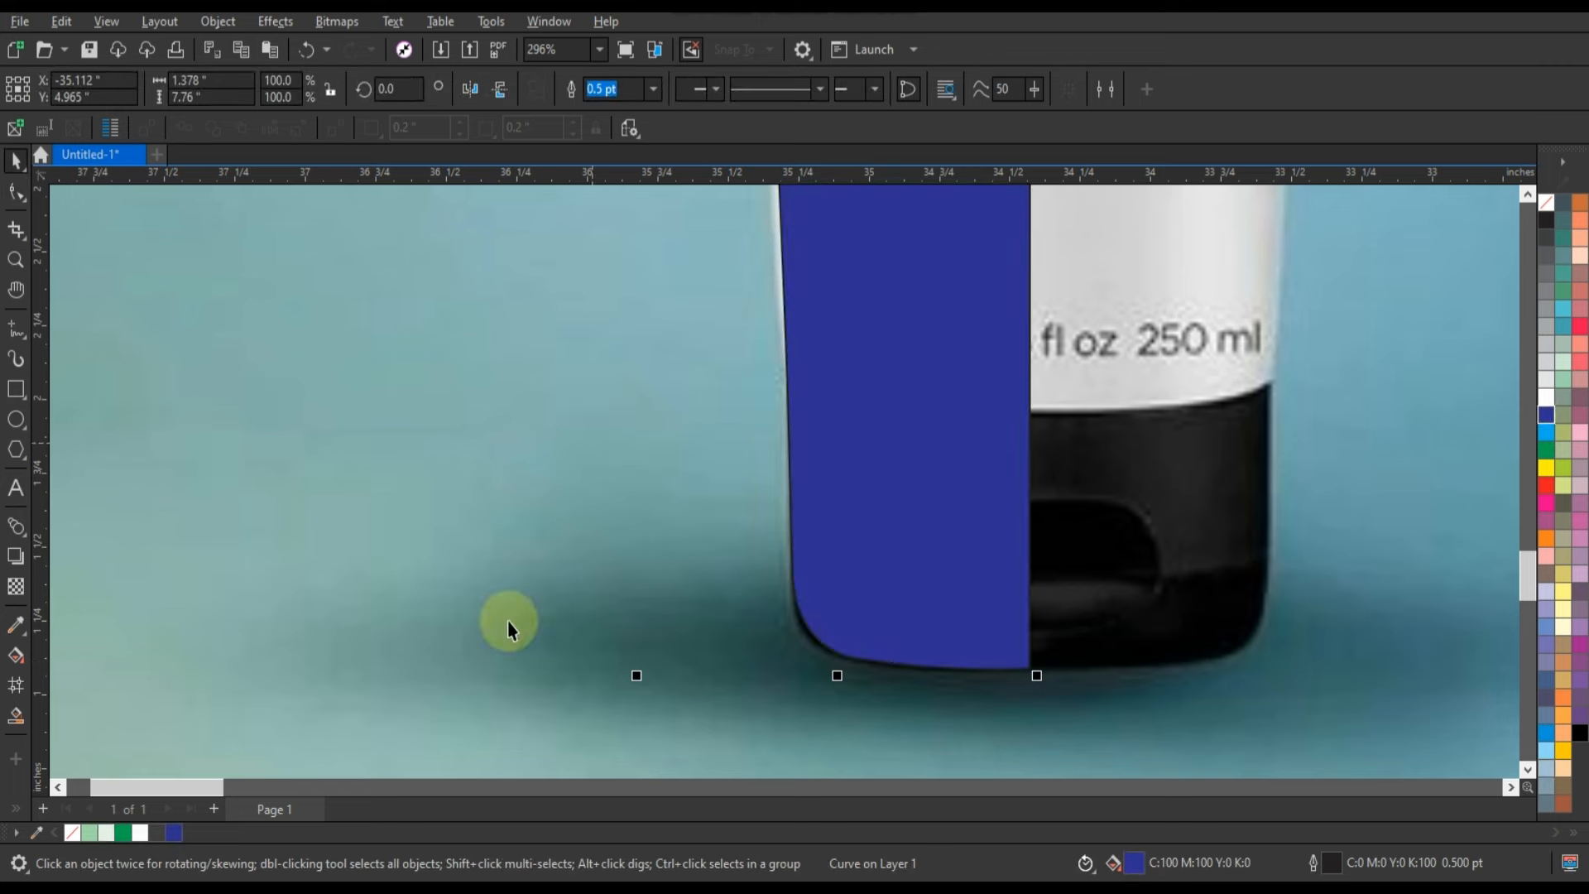
{"action": "key", "text": "shift+F2"}
{"action": "left_click", "coordinate": [508, 627]}
{"action": "left_click", "coordinate": [760, 488]}
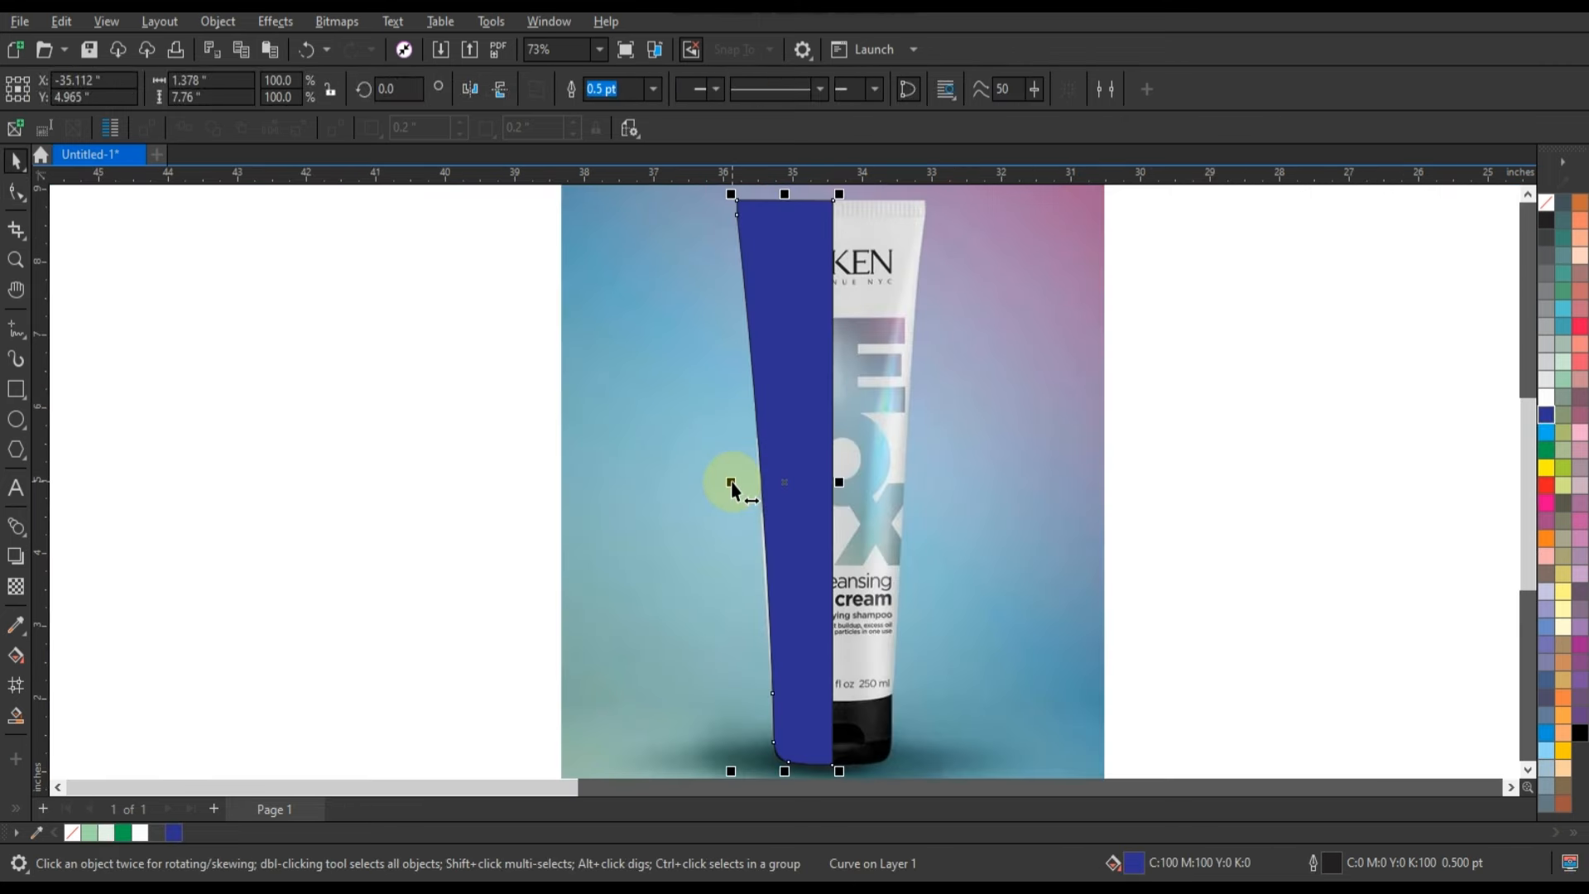
{"action": "left_click_drag", "start_coordinate": [730, 485], "coordinate": [855, 489]}
{"action": "right_click", "coordinate": [855, 489]}
Weld the two blue mirrored halves into one tube shape.
{"action": "left_click", "coordinate": [820, 439], "text": "shift"}
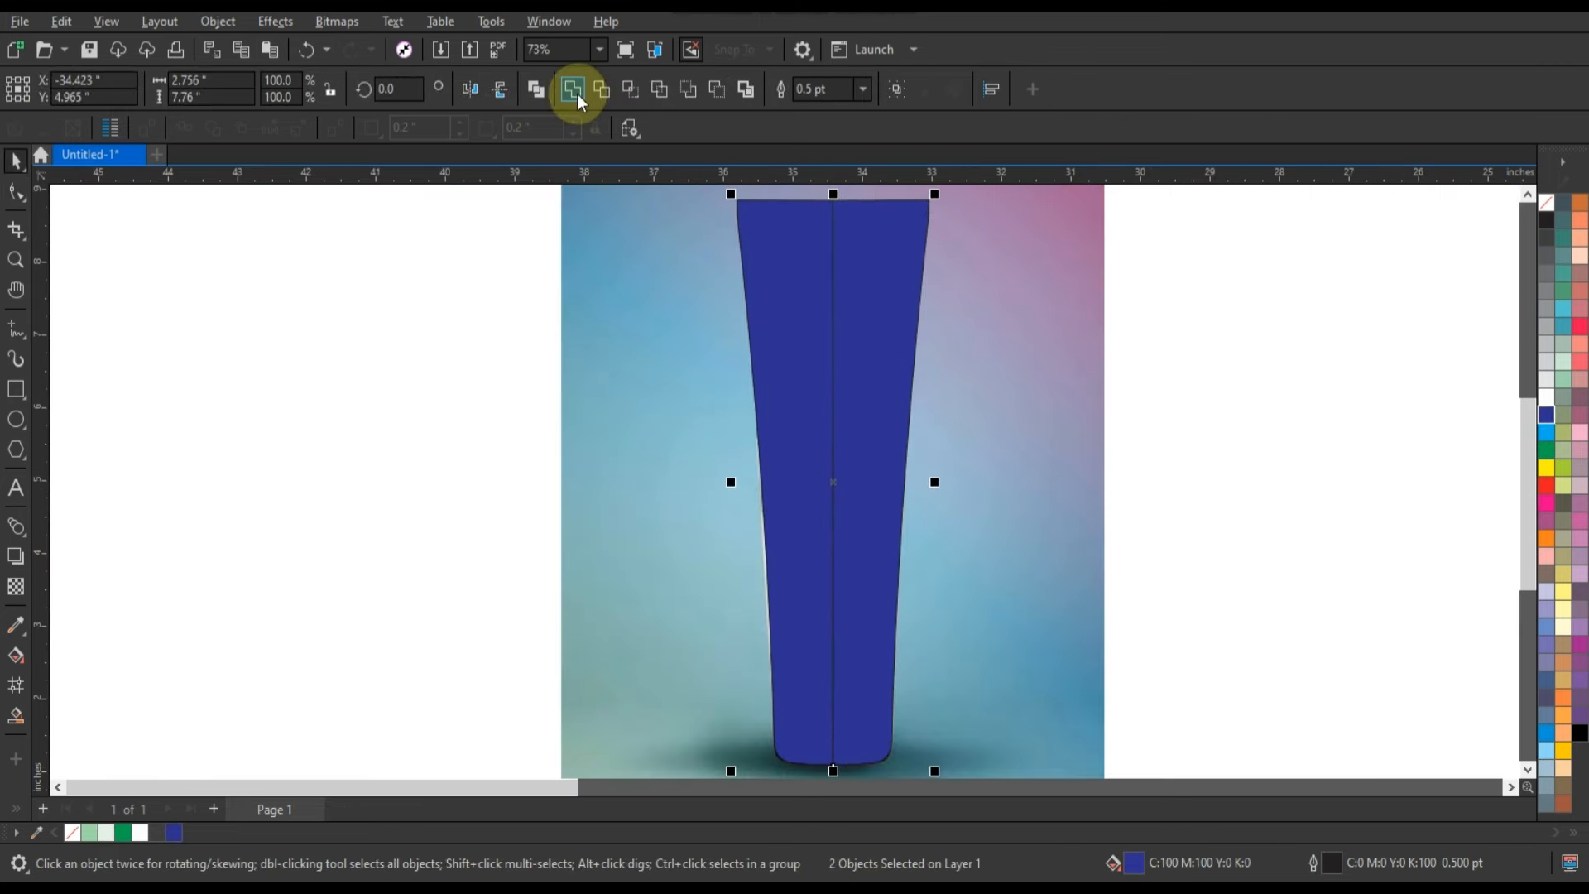
{"action": "left_click", "coordinate": [577, 94]}
{"action": "left_click", "coordinate": [1168, 484]}
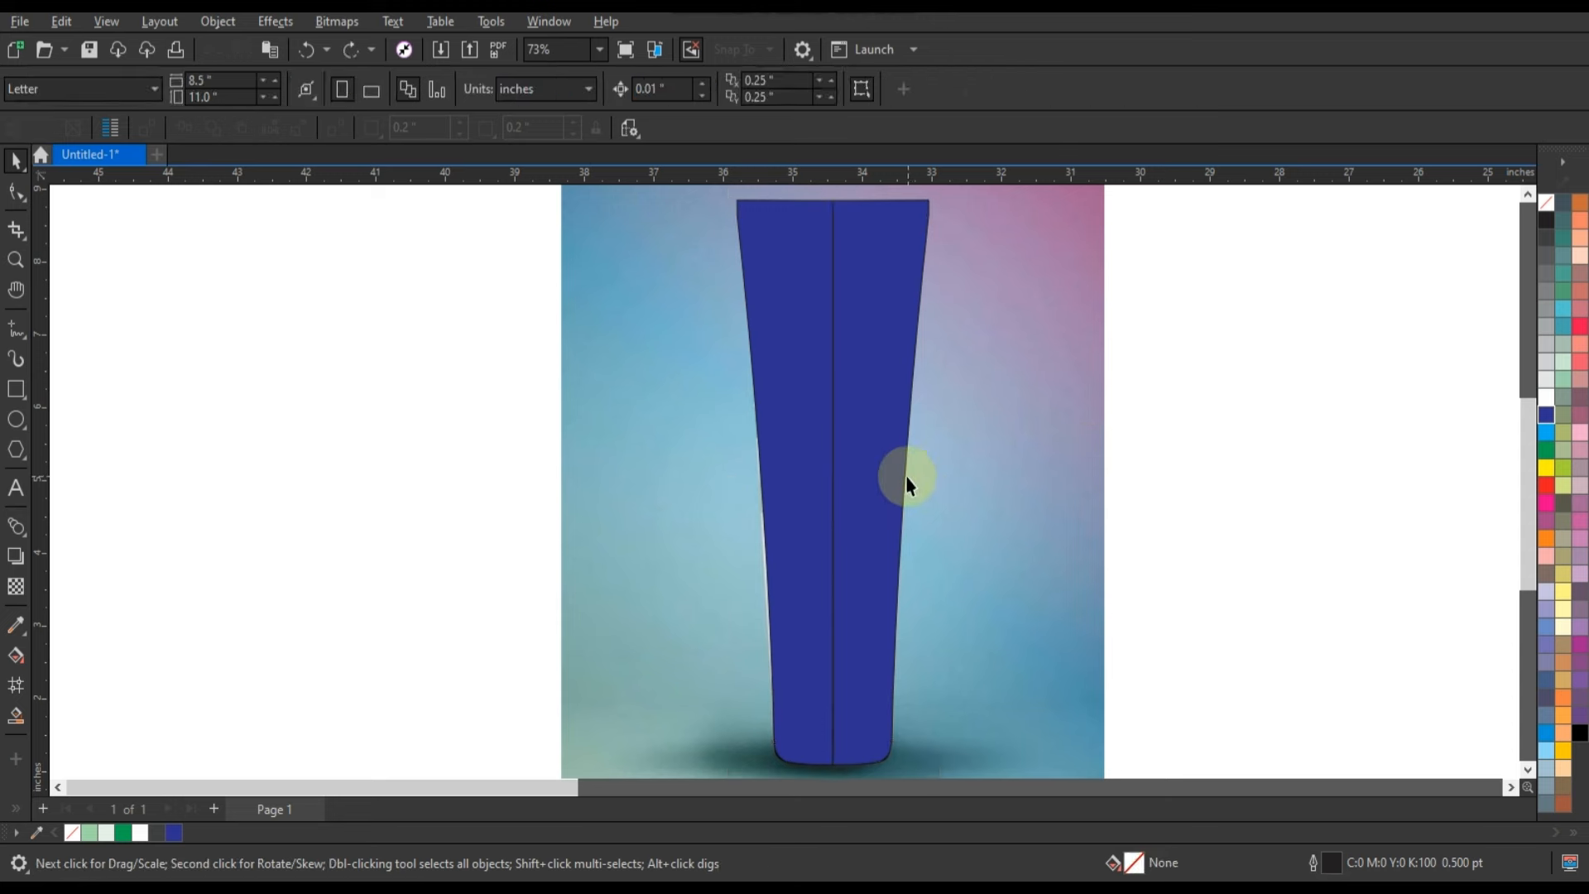
{"action": "left_click", "coordinate": [893, 471]}
{"action": "left_click", "coordinate": [798, 397], "text": "shift"}
{"action": "left_click", "coordinate": [573, 88]}
{"action": "left_click", "coordinate": [1169, 484]}
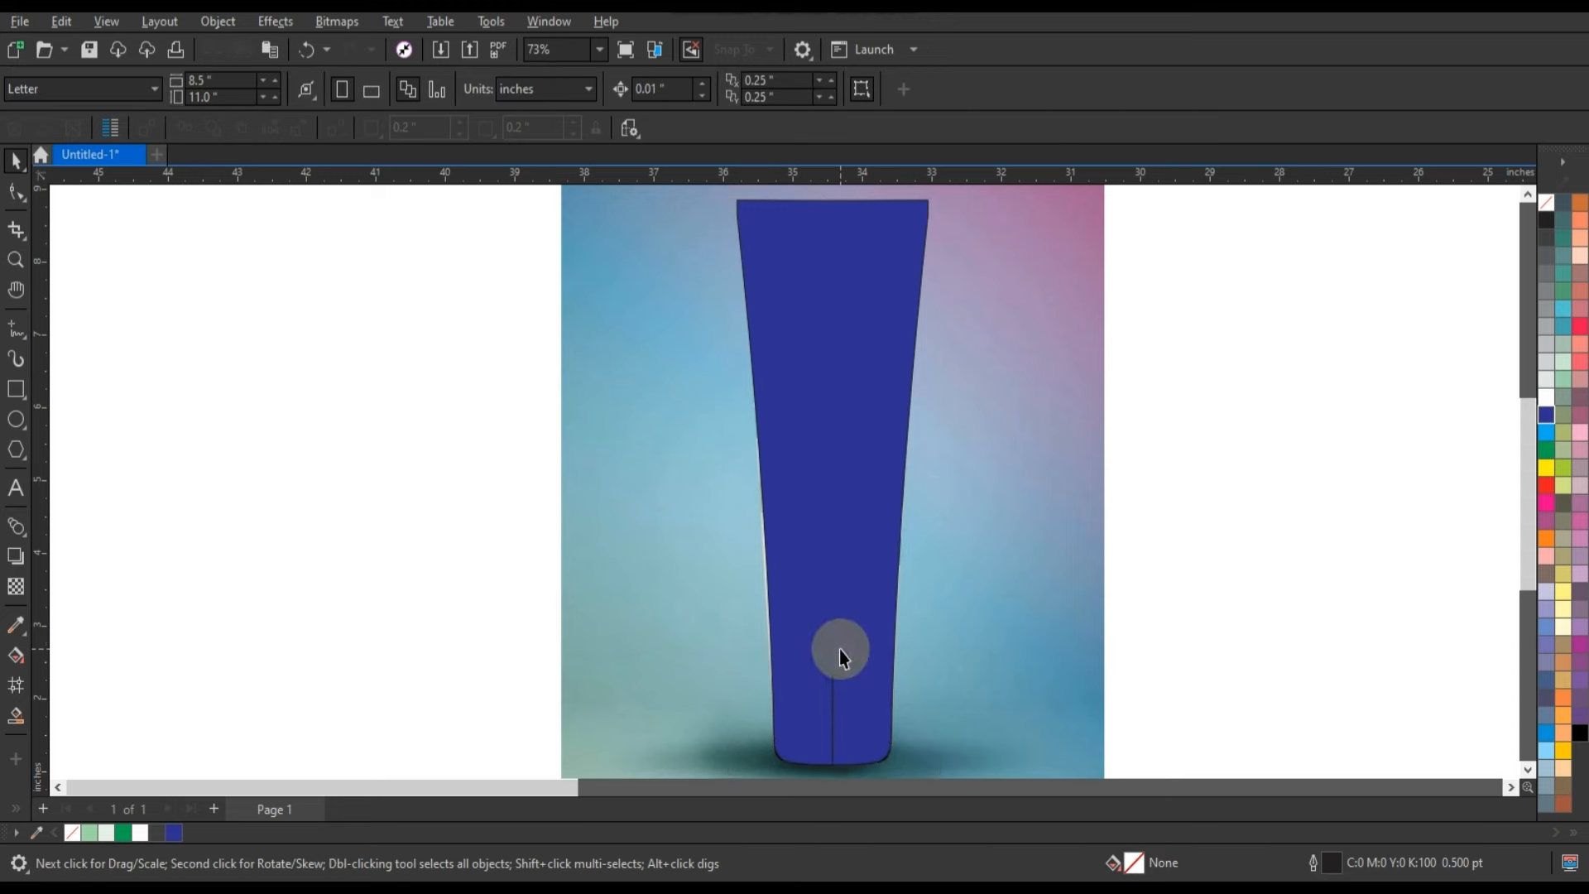
Delete the leftover centre-line nodes inside the lower part of the welded blue tube shape.
{"action": "left_click", "coordinate": [839, 649]}
{"action": "left_click", "coordinate": [17, 193]}
{"action": "left_click_drag", "start_coordinate": [813, 654], "coordinate": [866, 740]}
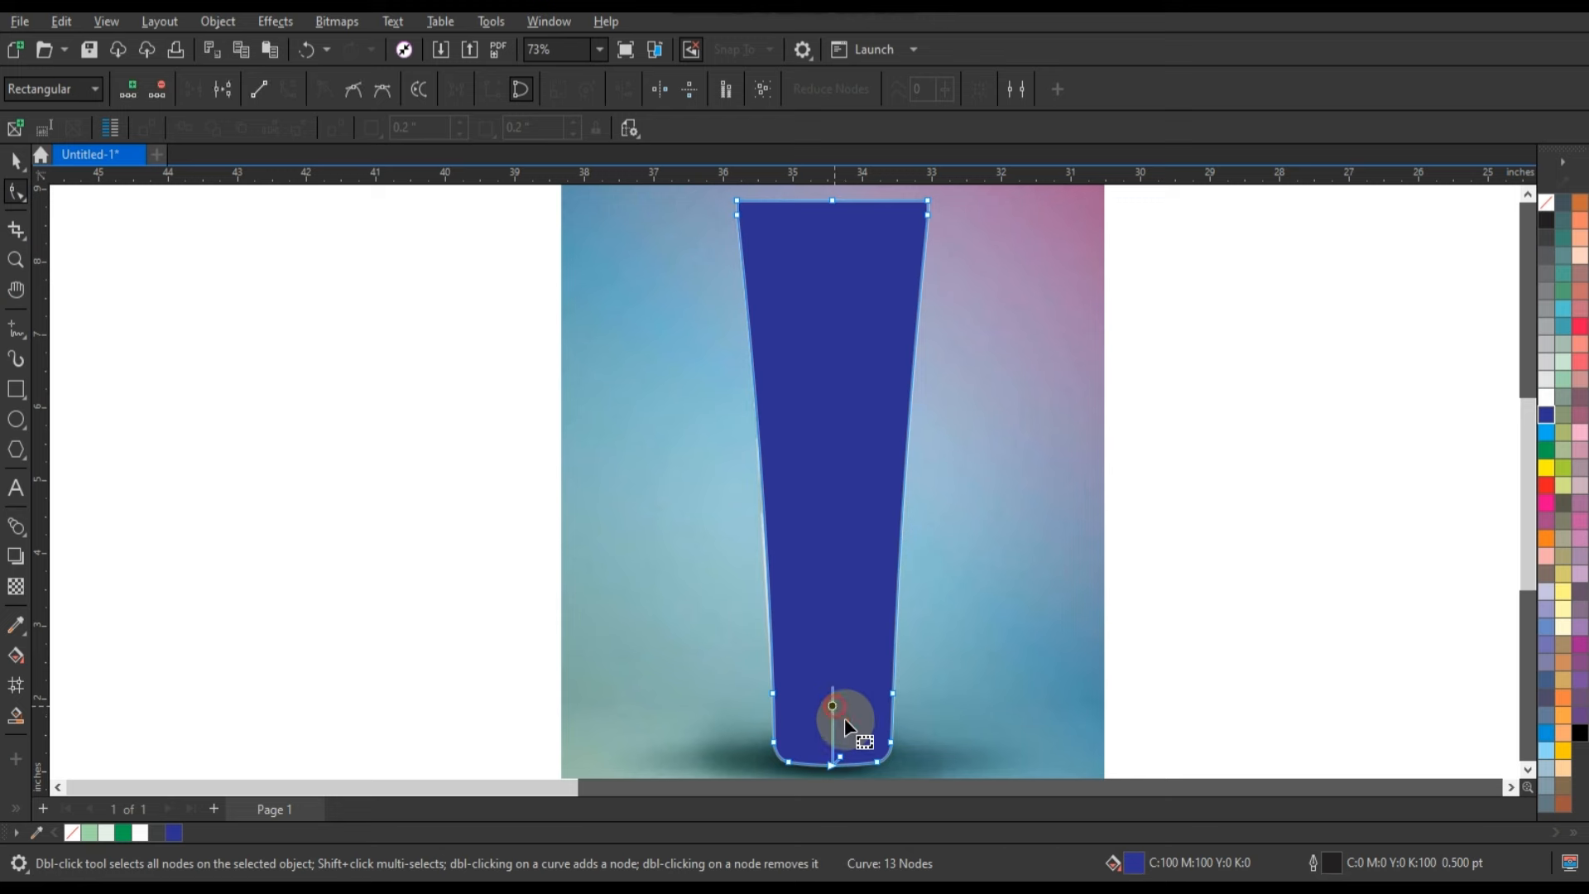
{"action": "left_click", "coordinate": [16, 159]}
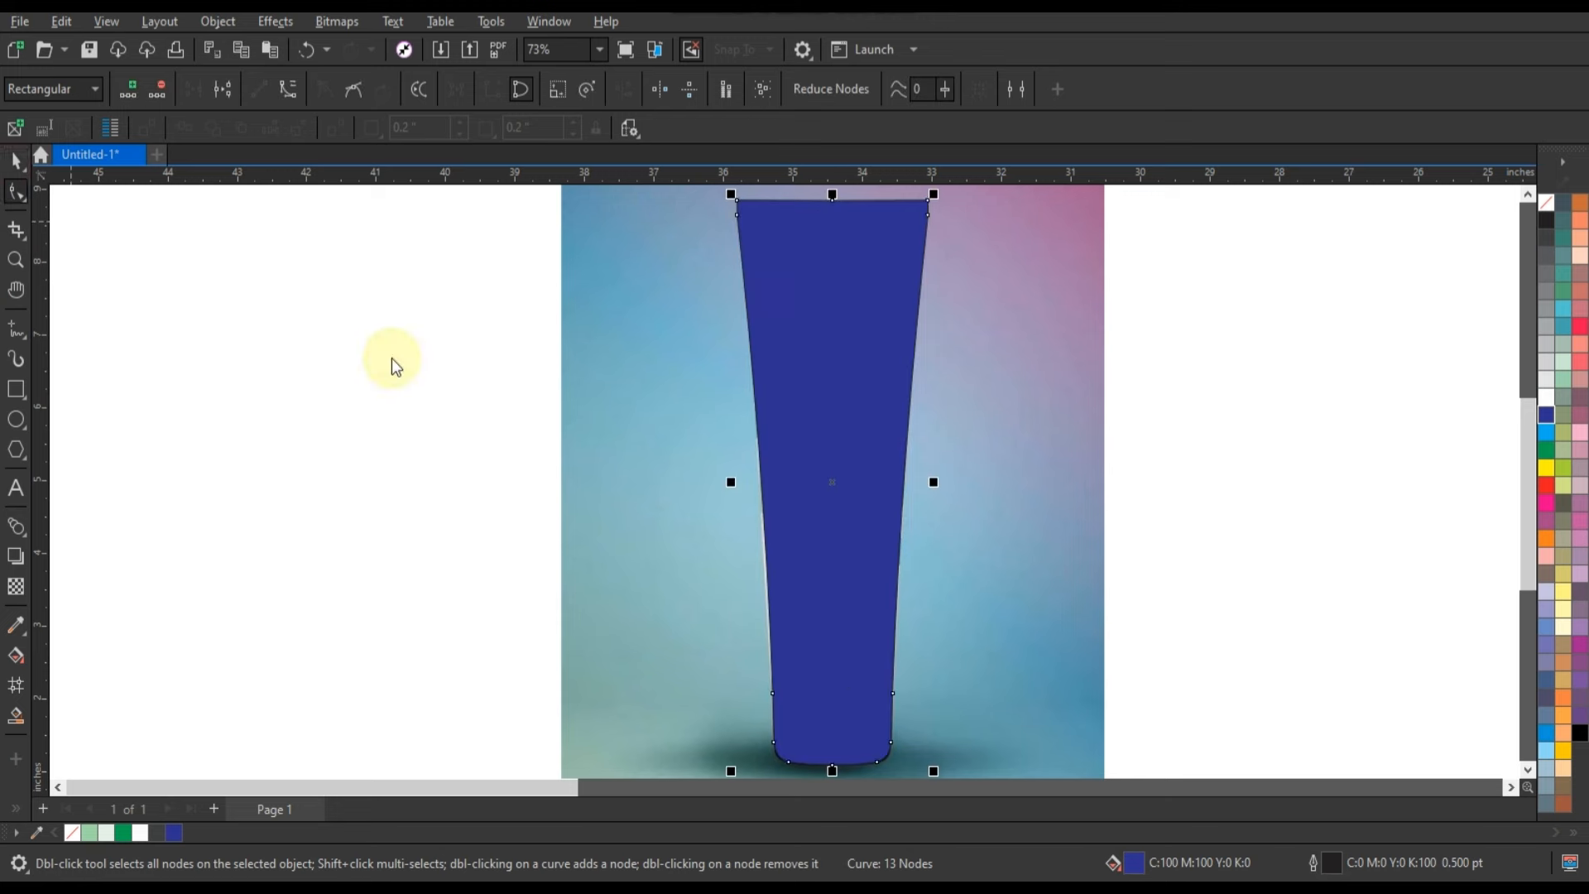
{"action": "left_click", "coordinate": [1309, 553]}
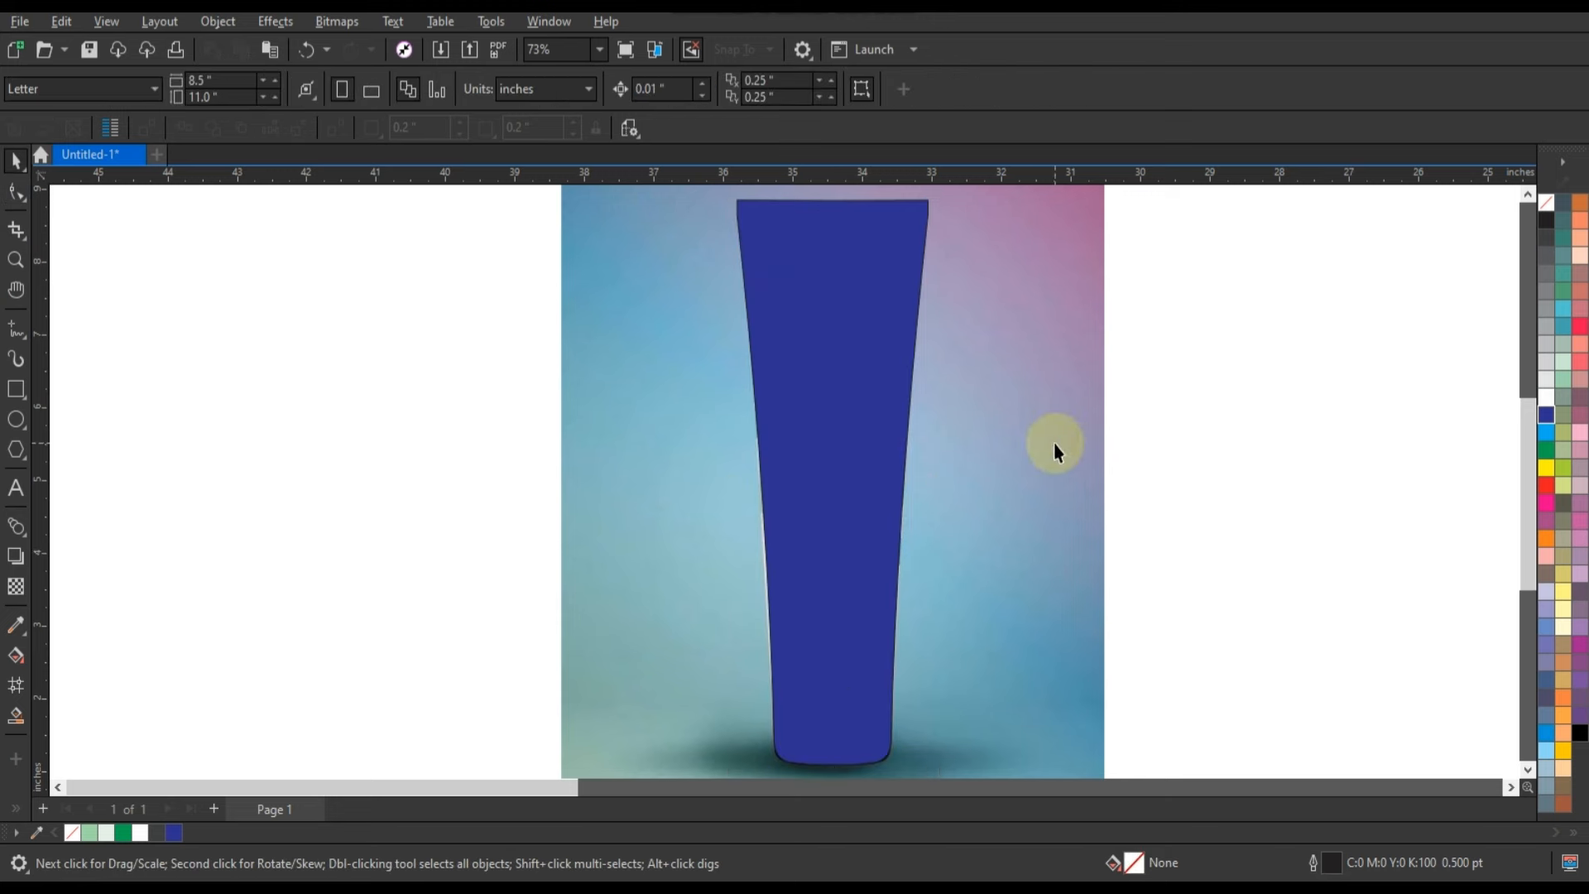
PowerClip the Redken tube photo inside the blue tube shape and remove the shape's outline.
{"action": "right_click", "coordinate": [1011, 496]}
{"action": "left_click", "coordinate": [1082, 568]}
{"action": "left_click", "coordinate": [801, 443]}
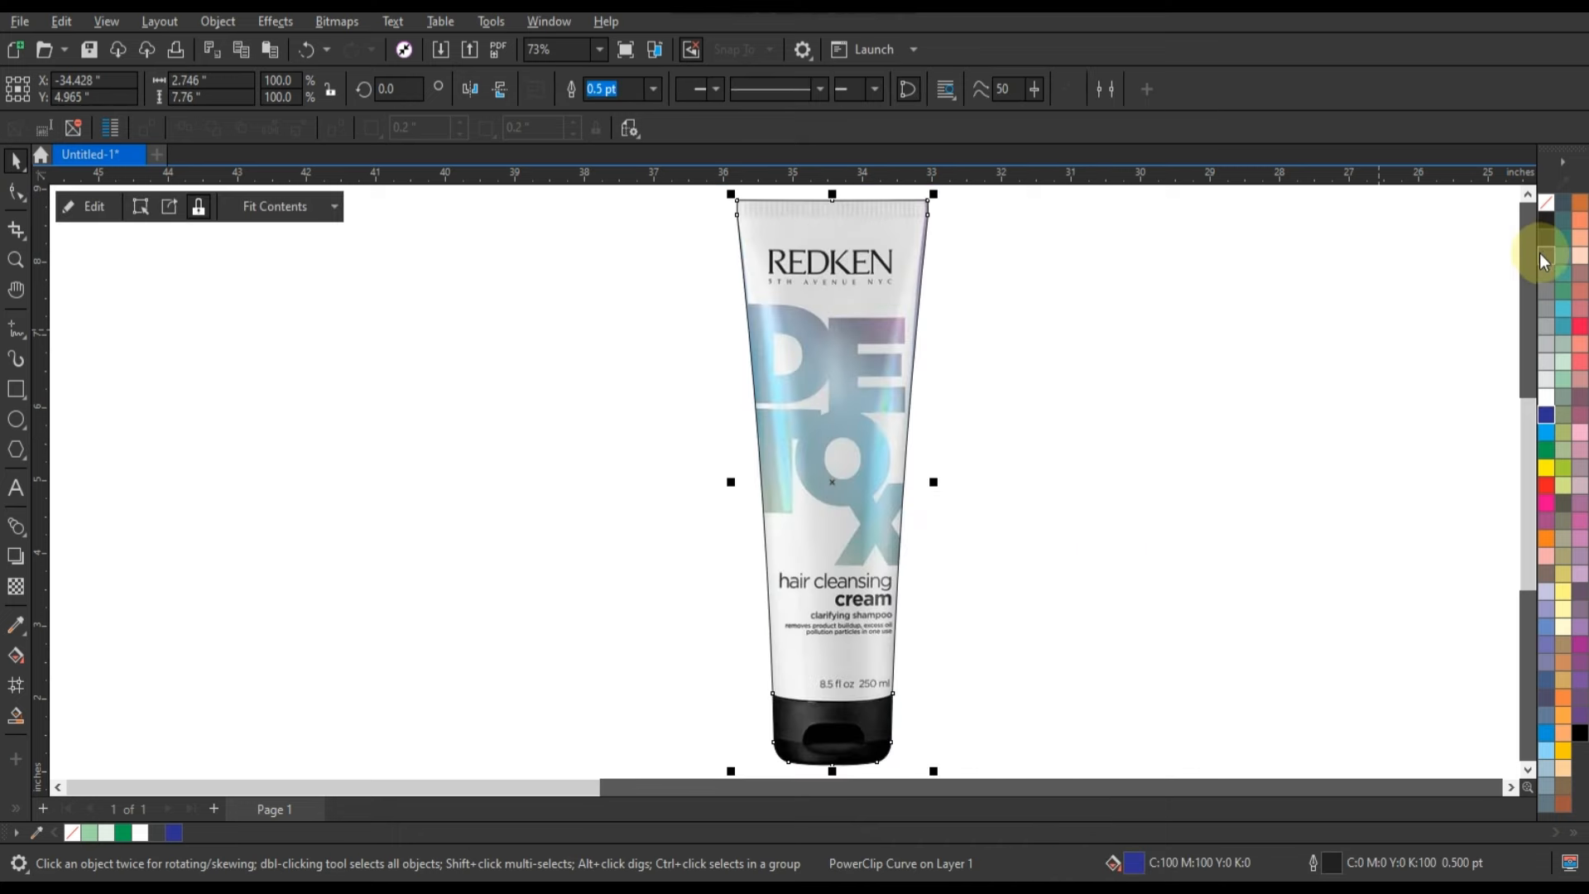
{"action": "right_click", "coordinate": [1547, 203]}
{"action": "left_click", "coordinate": [1533, 217]}
{"action": "left_click", "coordinate": [1153, 351]}
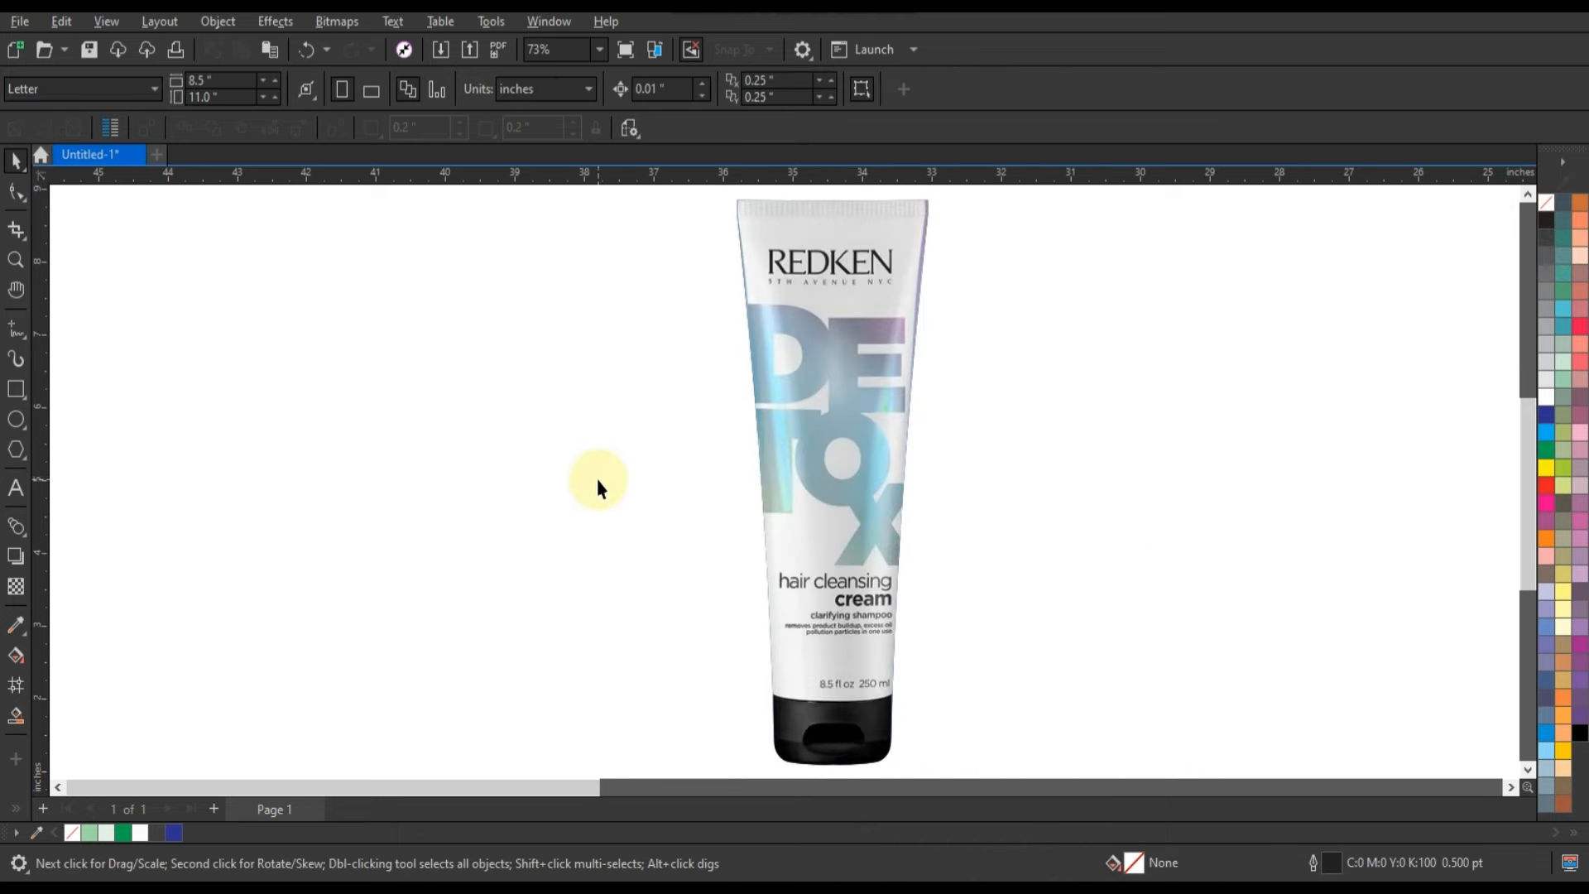
Trace a closed straight-line outline around the overlapping front leaf above the stem, following its inner edge.
{"action": "scroll", "coordinate": [598, 478], "scroll_direction": "down", "scroll_amount": 3}
{"action": "left_click", "coordinate": [15, 259]}
{"action": "left_click_drag", "start_coordinate": [1066, 454], "coordinate": [1332, 654]}
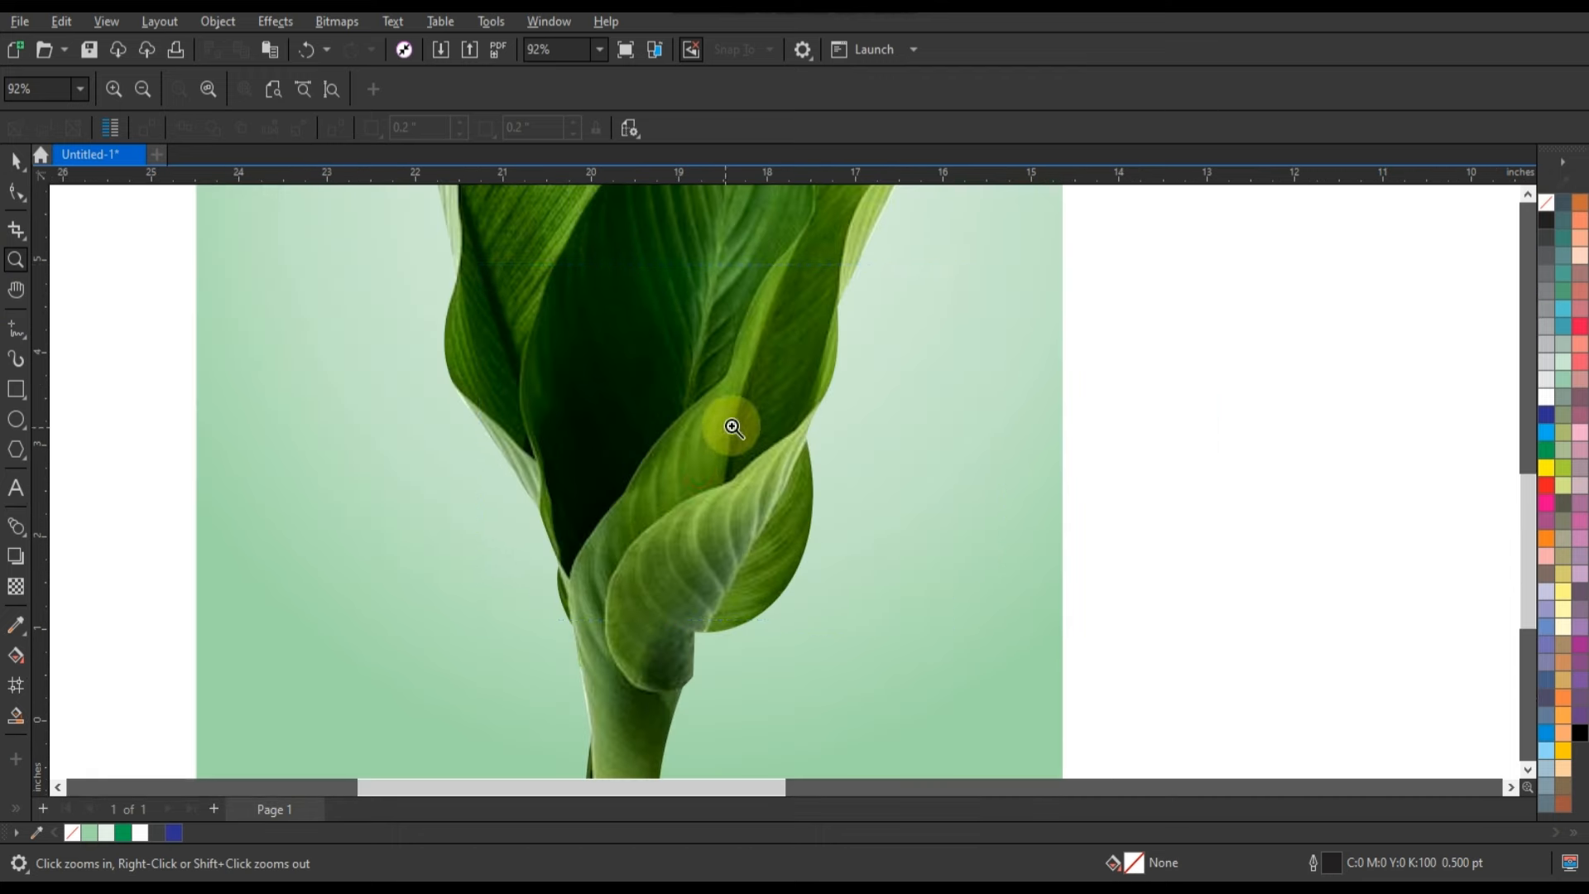
{"action": "left_click", "coordinate": [688, 518]}
{"action": "left_click", "coordinate": [15, 329]}
{"action": "left_click", "coordinate": [735, 219]}
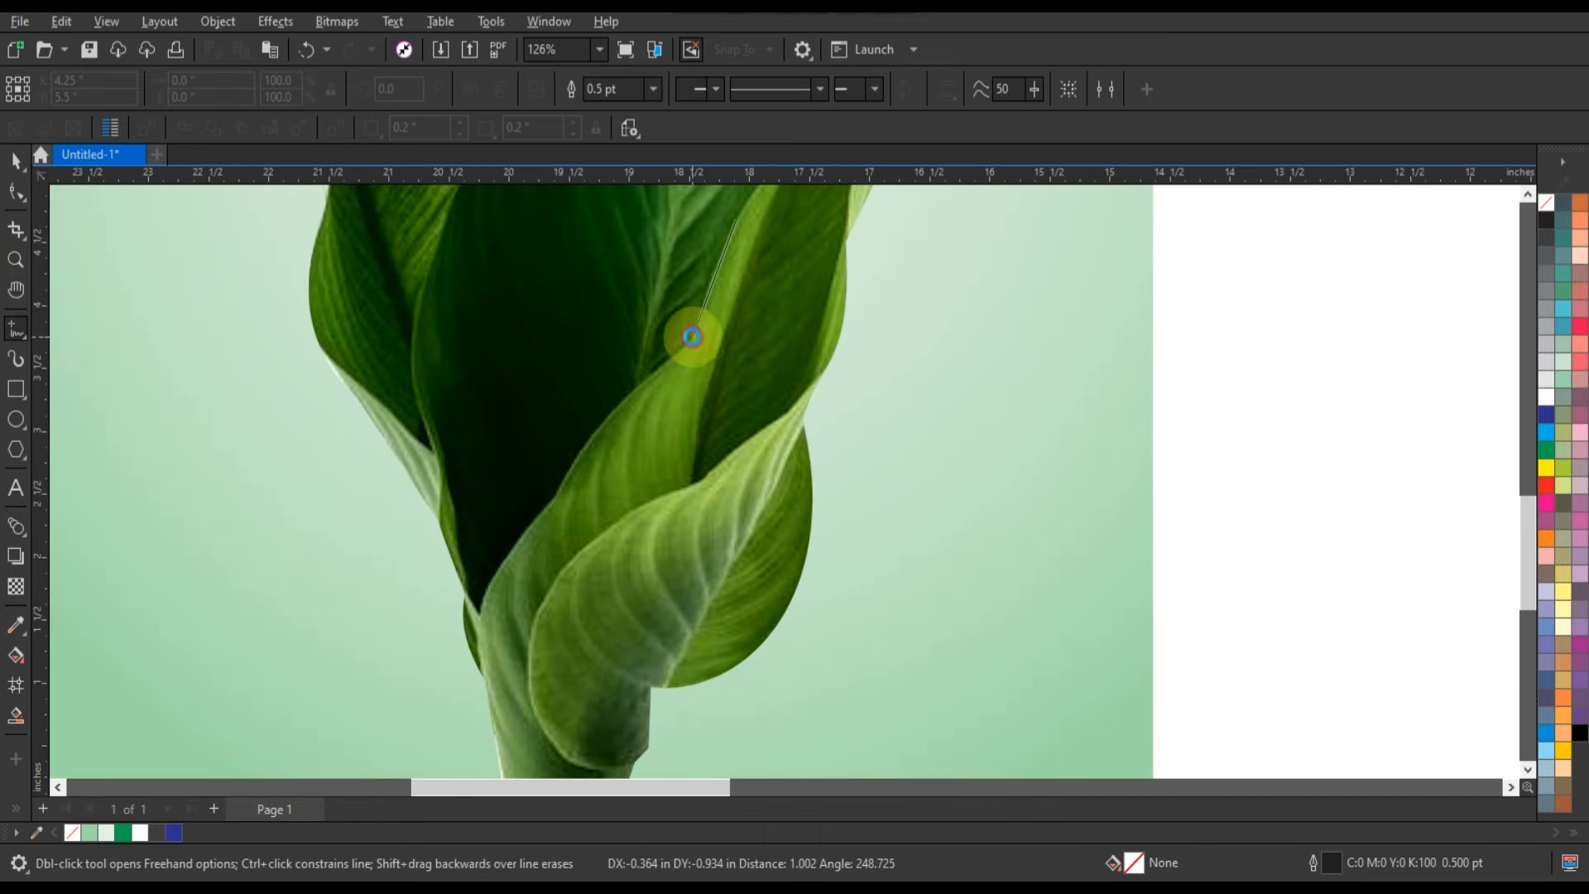
{"action": "left_click", "coordinate": [692, 337]}
{"action": "left_click", "coordinate": [562, 496]}
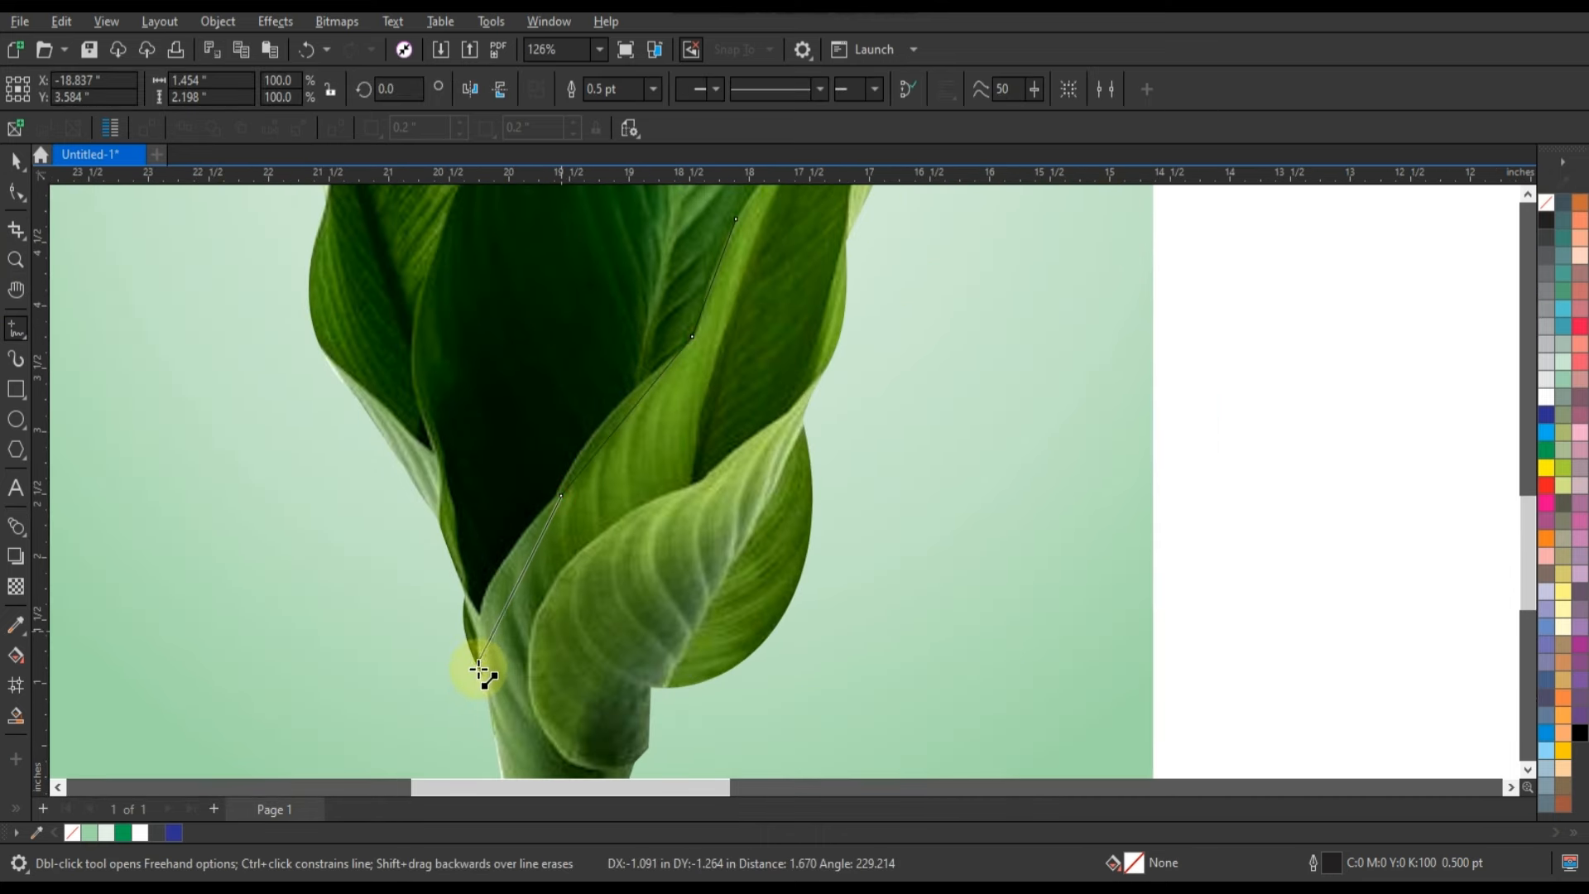
{"action": "left_click", "coordinate": [633, 738]}
{"action": "left_click", "coordinate": [712, 528]}
{"action": "left_click", "coordinate": [793, 339]}
{"action": "left_click", "coordinate": [735, 219]}
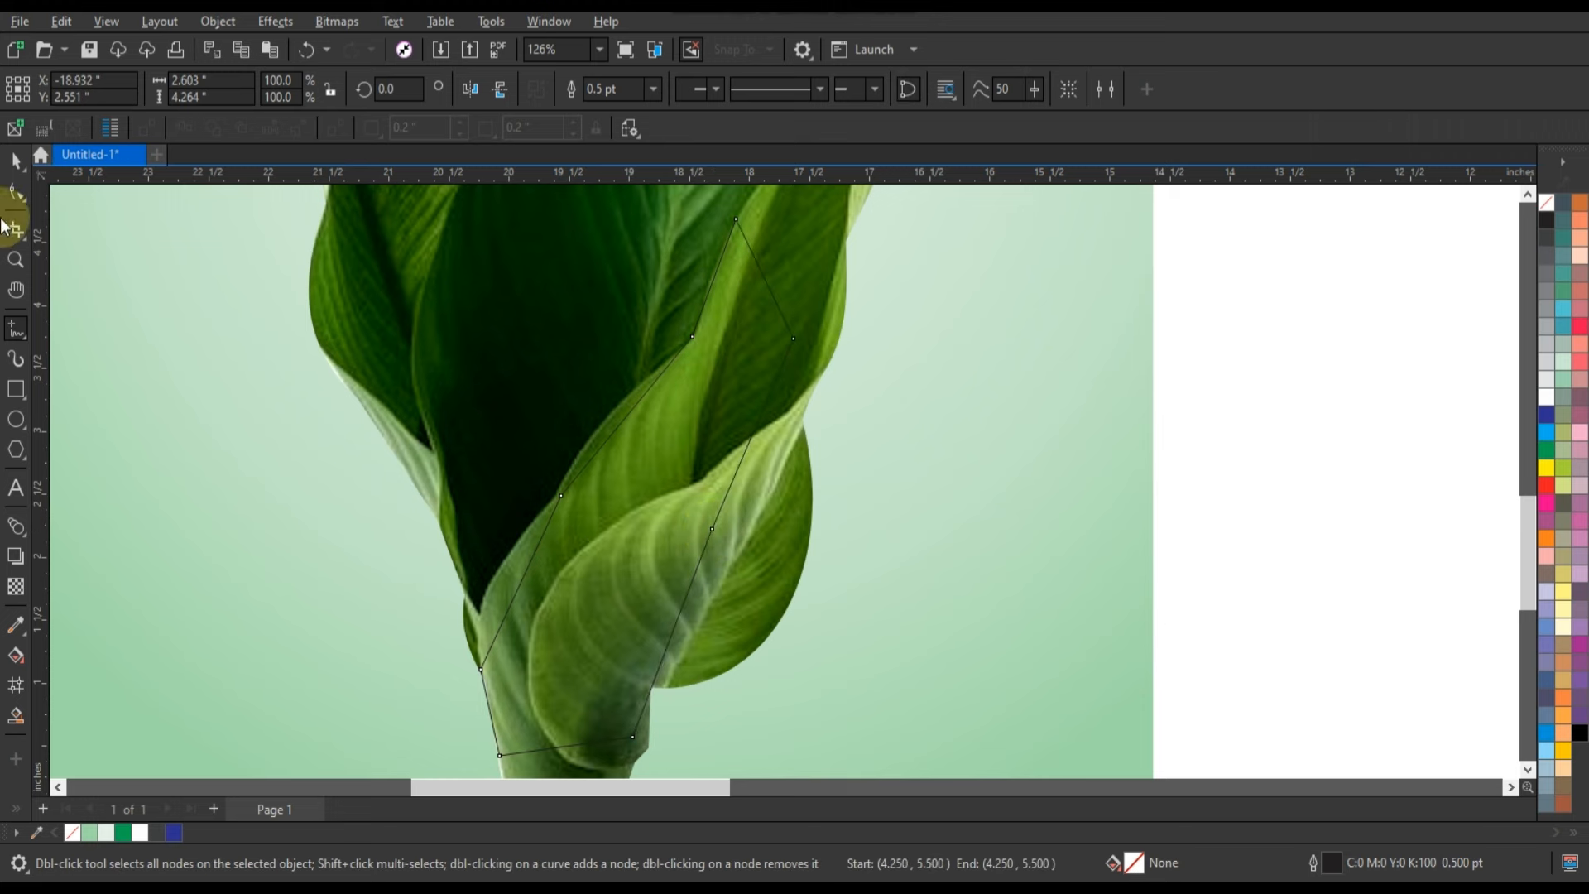
Bend the left segments of the front-leaf outline so they follow the leaf's curved inner edge.
{"action": "left_click", "coordinate": [16, 192]}
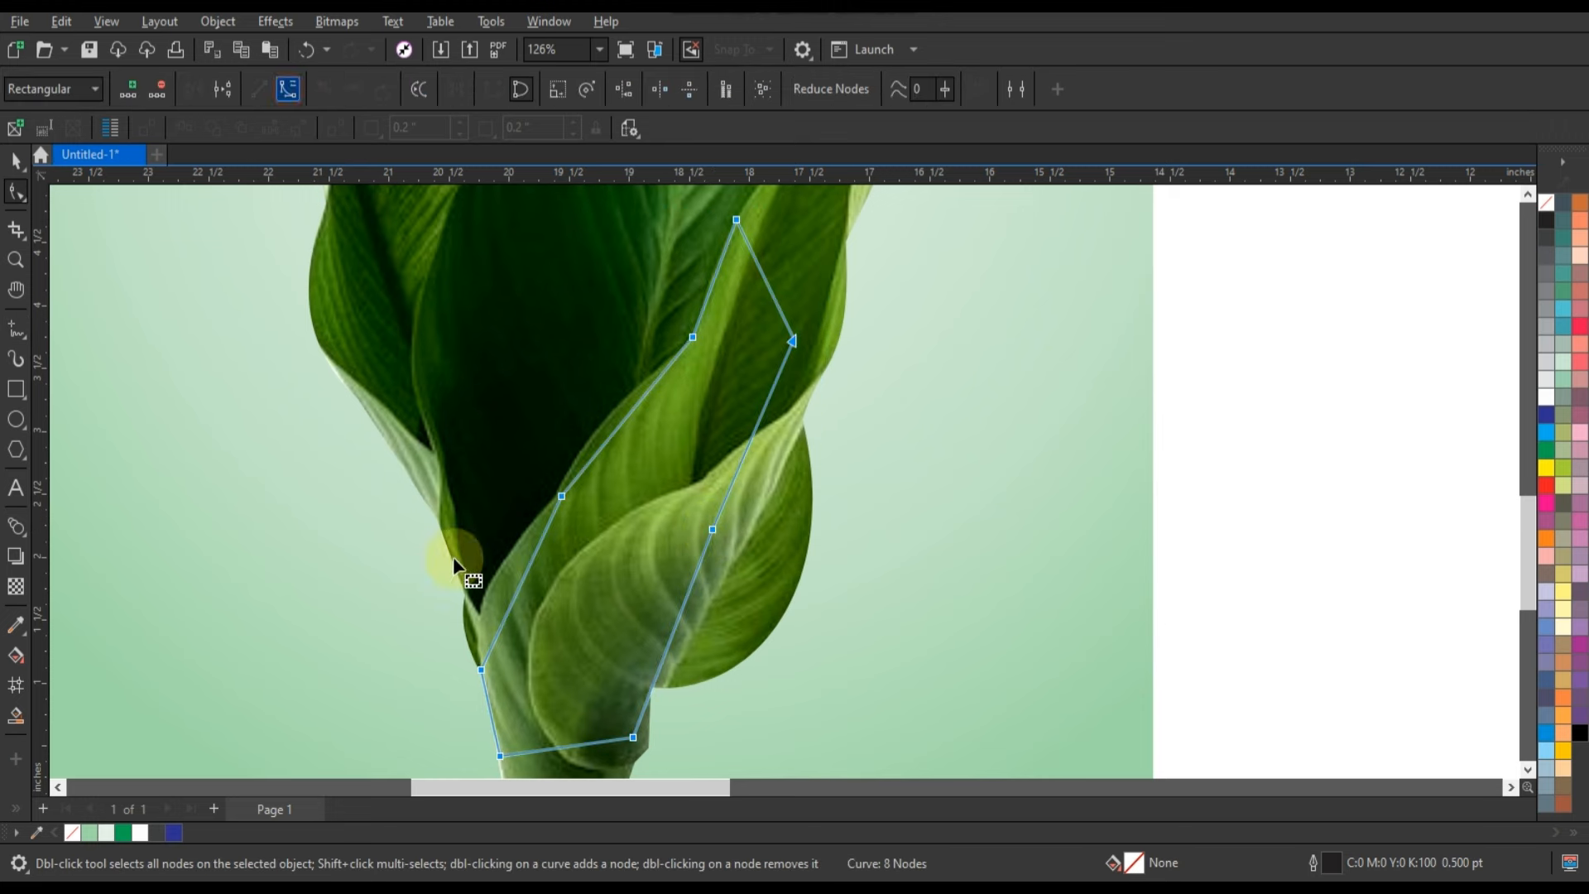
{"action": "left_click_drag", "start_coordinate": [518, 588], "coordinate": [490, 588]}
{"action": "left_click_drag", "start_coordinate": [616, 429], "coordinate": [599, 425]}
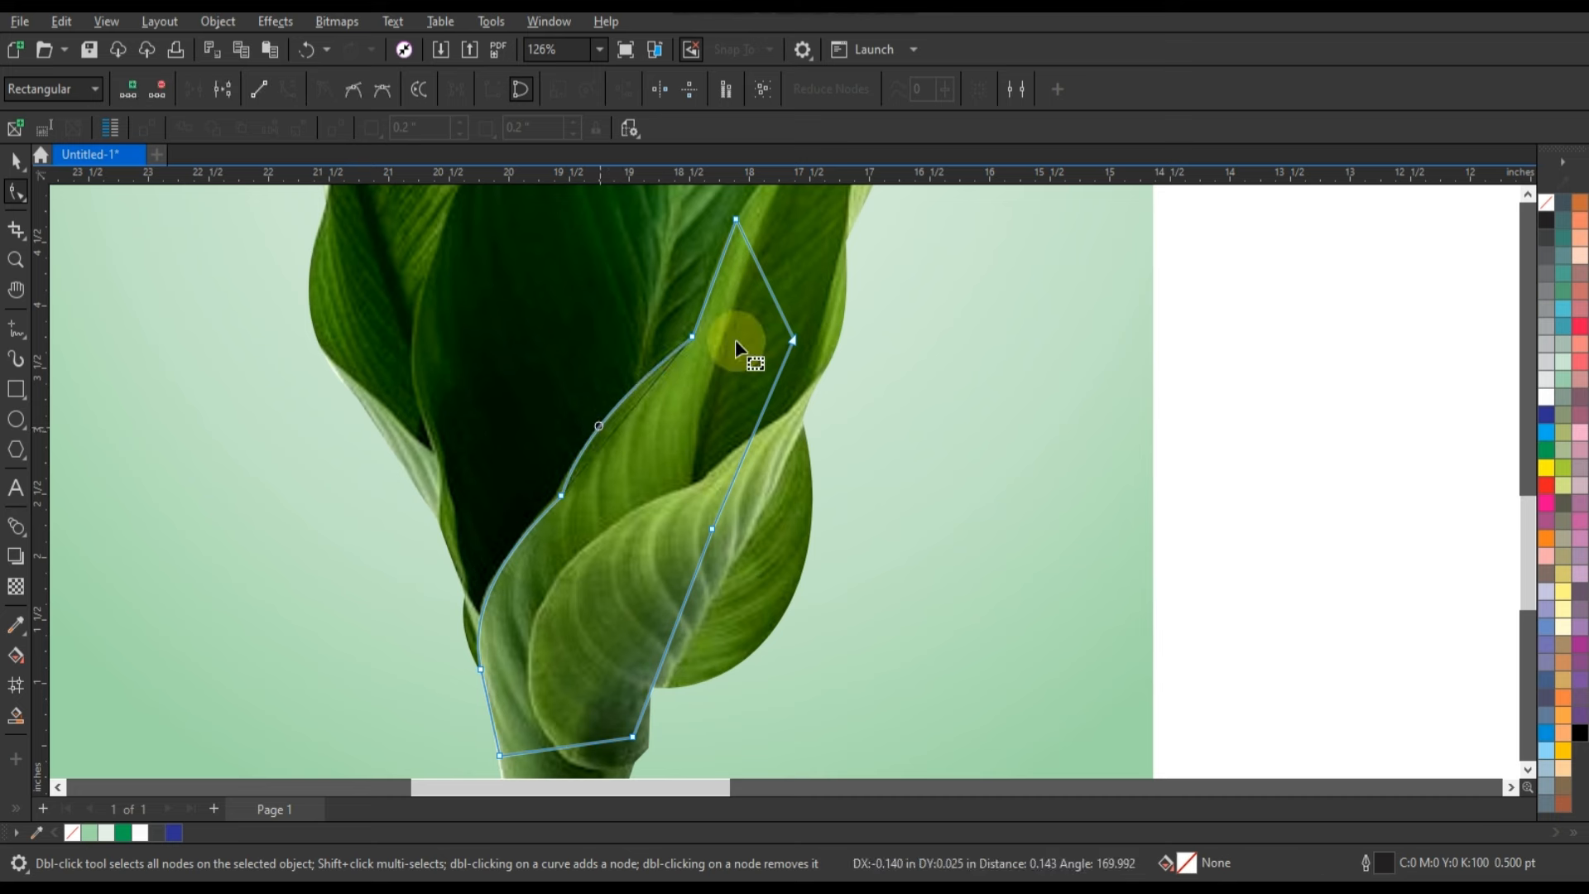
{"action": "left_click_drag", "start_coordinate": [712, 286], "coordinate": [705, 284]}
{"action": "left_click", "coordinate": [735, 220]}
PowerClip a copy of the leaves inside the front-leaf outline, keeping it in its original position.
{"action": "left_click", "coordinate": [15, 162]}
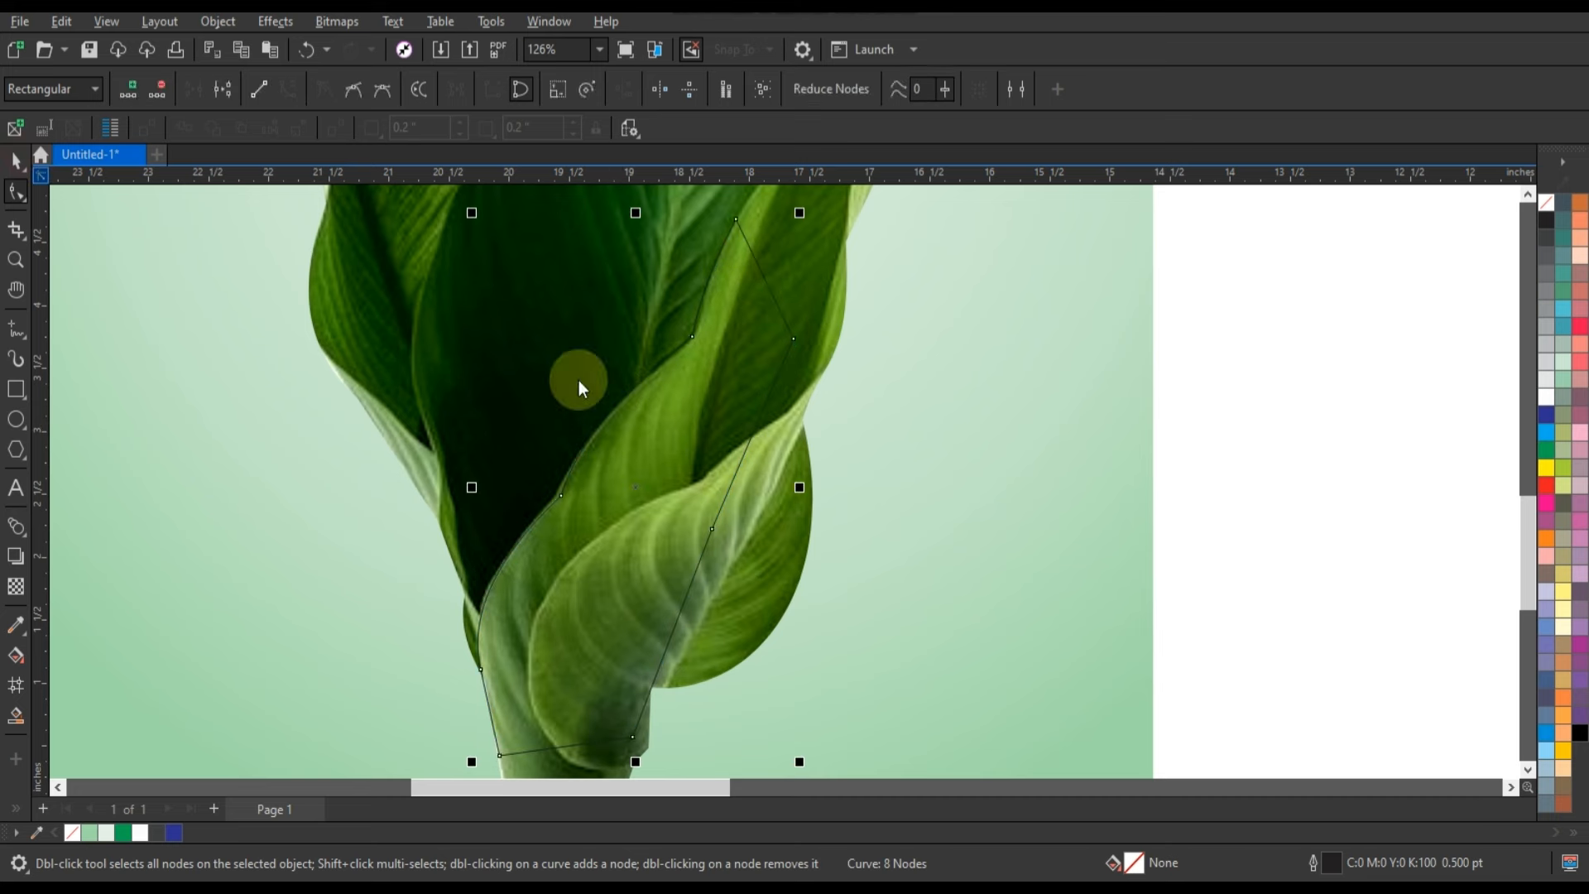
{"action": "left_click", "coordinate": [807, 282]}
{"action": "right_click", "coordinate": [810, 284]}
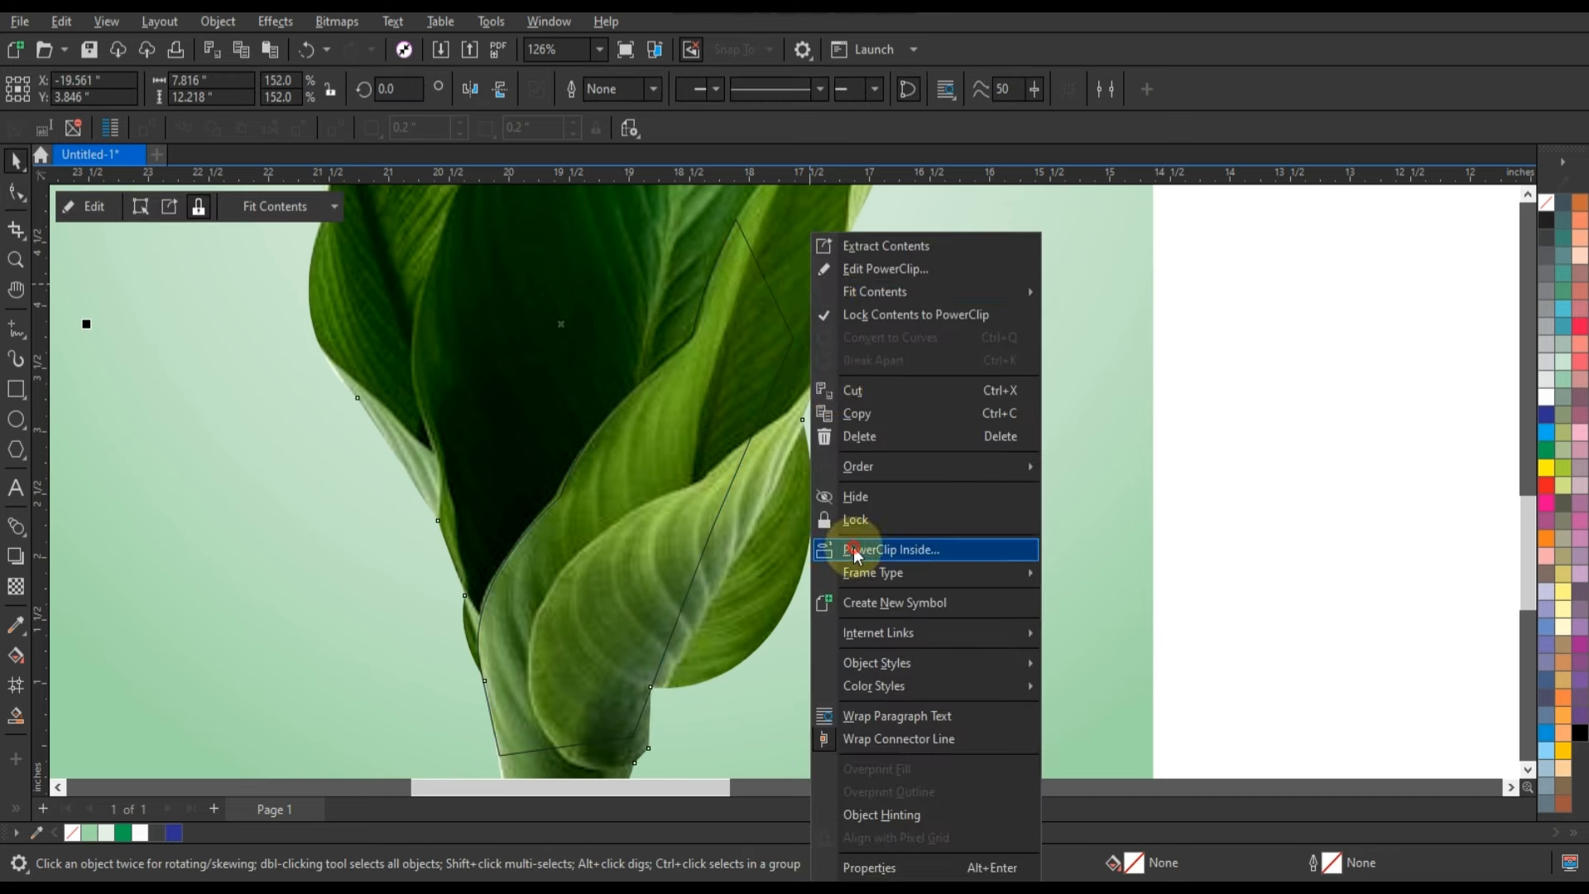
{"action": "left_click", "coordinate": [853, 548]}
{"action": "left_click", "coordinate": [669, 447]}
{"action": "left_click_drag", "start_coordinate": [668, 447], "coordinate": [1210, 453]}
{"action": "key", "text": "ctrl+z"}
{"action": "scroll", "coordinate": [1197, 508], "scroll_direction": "down", "scroll_amount": 2}
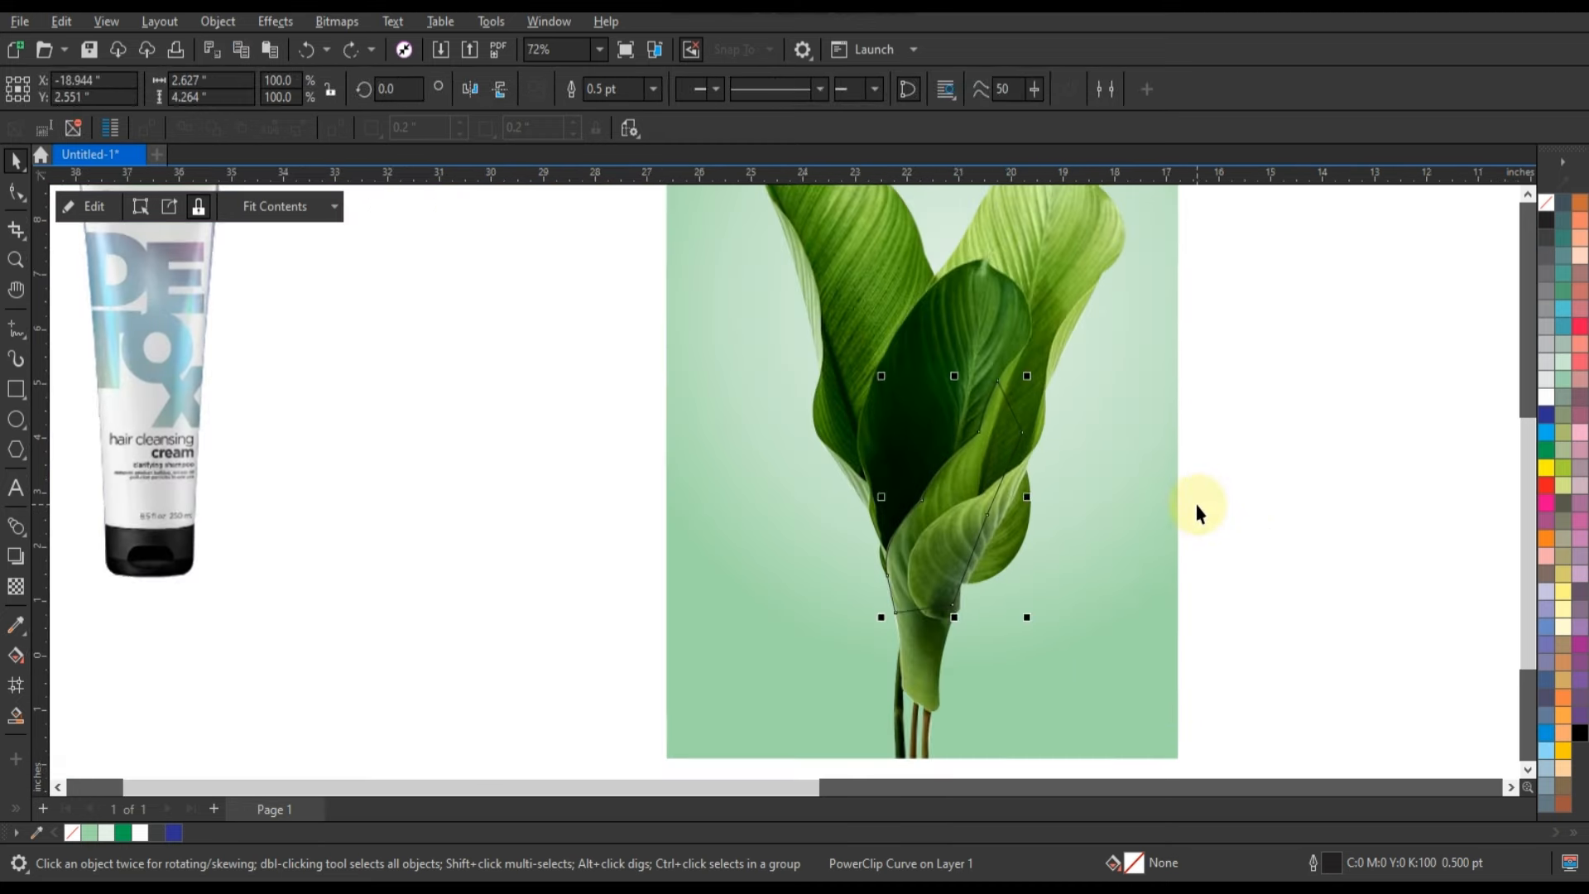
Move the Redken tube between the leaves behind the front-leaf cutout, raise it slightly and scale it to 100.7%.
{"action": "left_click", "coordinate": [1198, 510]}
{"action": "left_click_drag", "start_coordinate": [160, 485], "coordinate": [942, 488]}
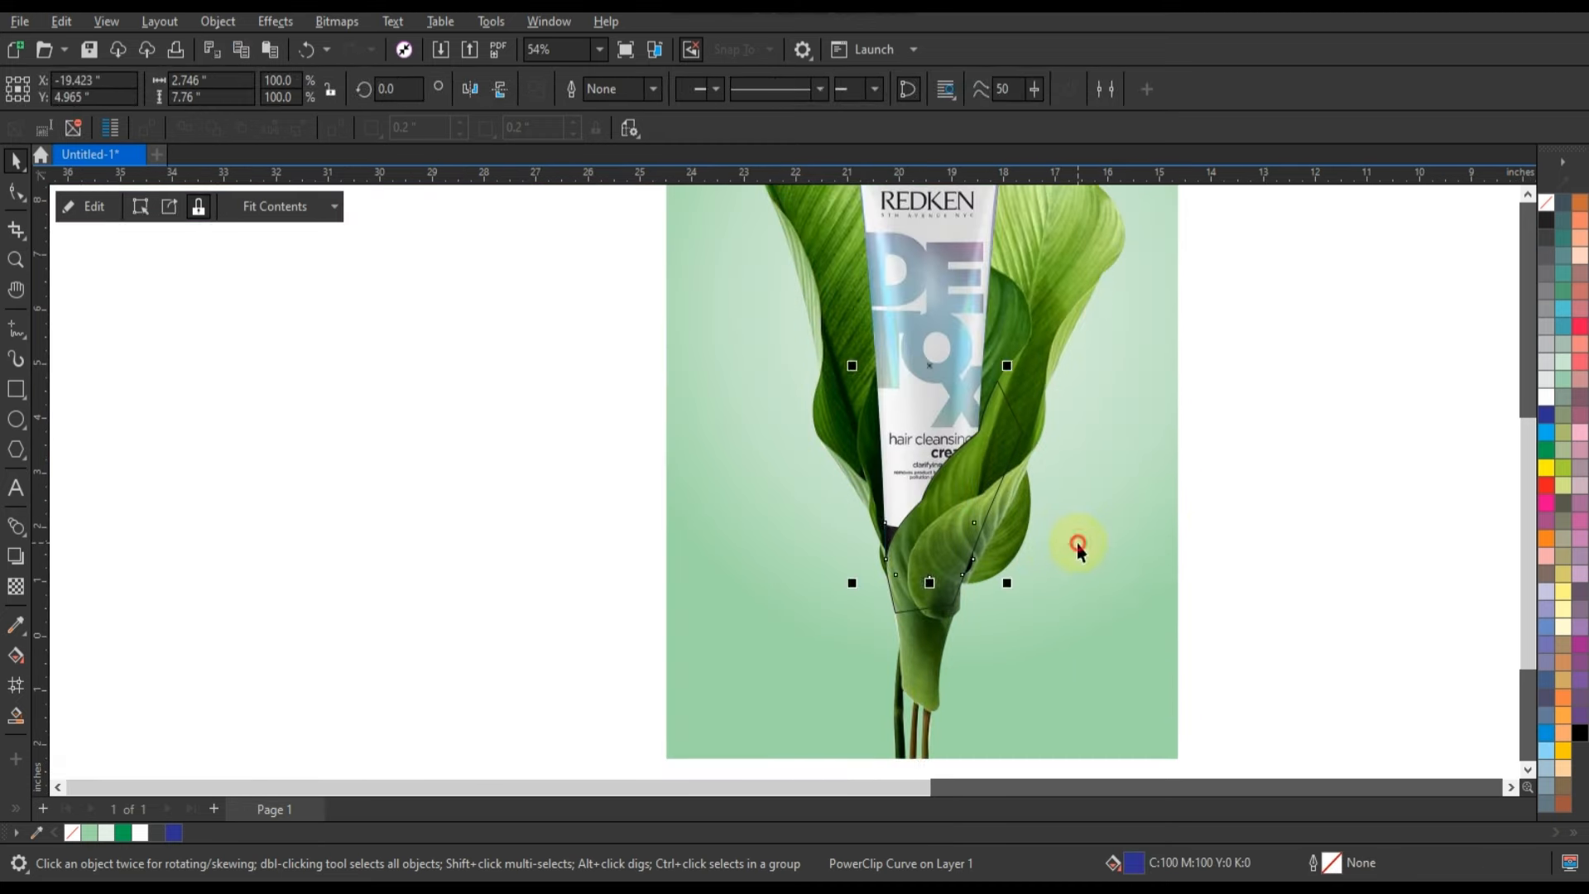
{"action": "scroll", "coordinate": [768, 428], "scroll_direction": "down", "scroll_amount": 1}
{"action": "left_click", "coordinate": [798, 413]}
{"action": "left_click_drag", "start_coordinate": [800, 400], "coordinate": [801, 399]}
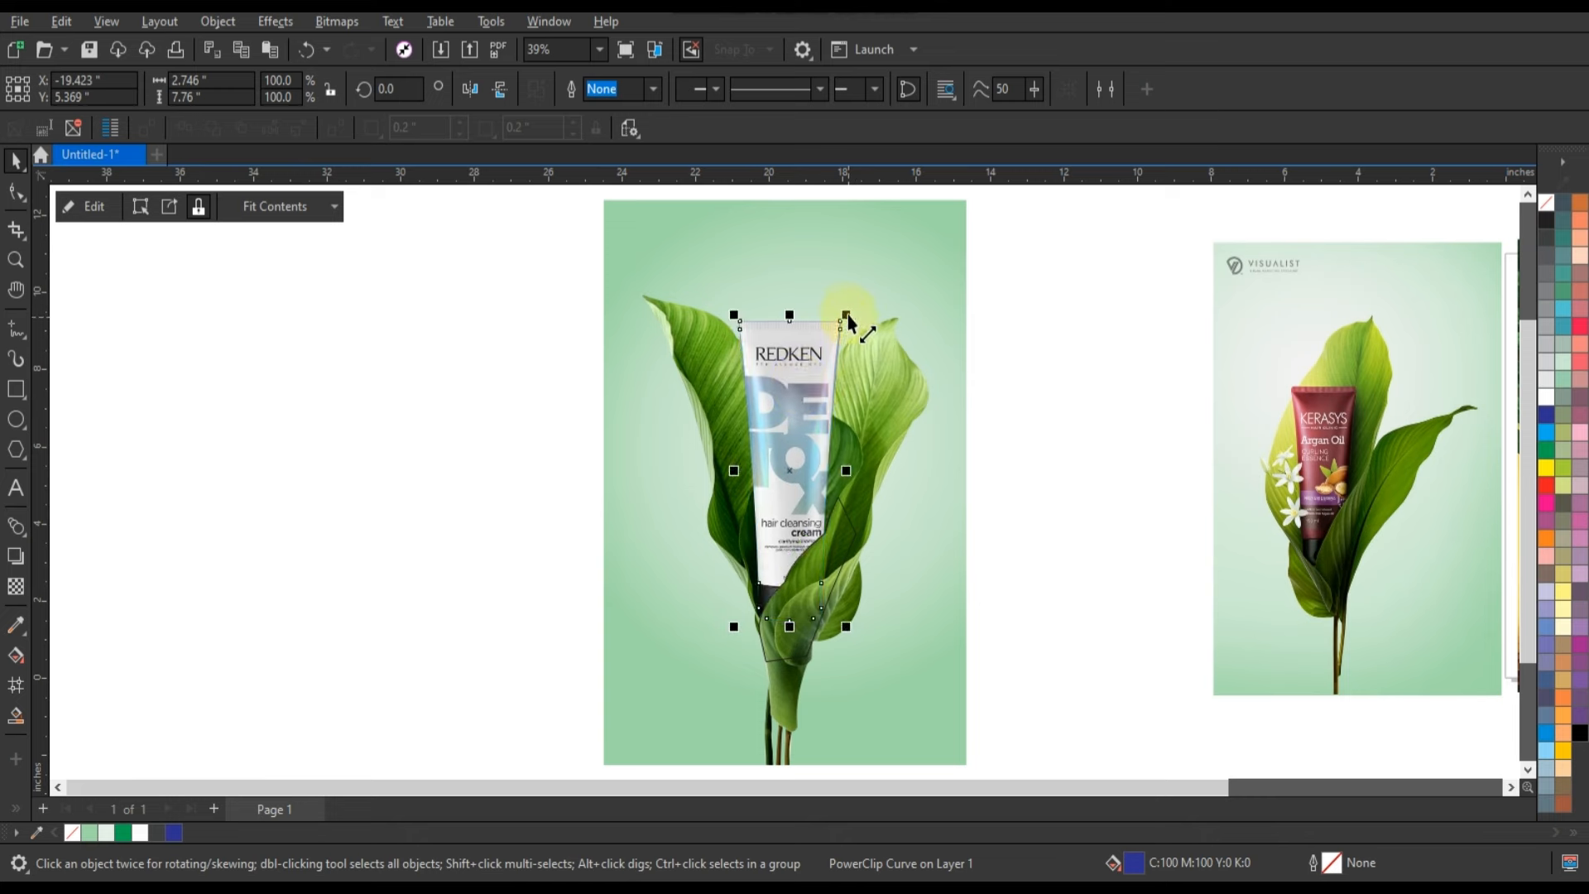
{"action": "left_click_drag", "start_coordinate": [845, 317], "coordinate": [847, 314]}
Remove the outline from the front-leaf cutout.
{"action": "left_click", "coordinate": [817, 571]}
{"action": "right_click", "coordinate": [1544, 207]}
{"action": "left_click", "coordinate": [1531, 222]}
{"action": "left_click", "coordinate": [1042, 469]}
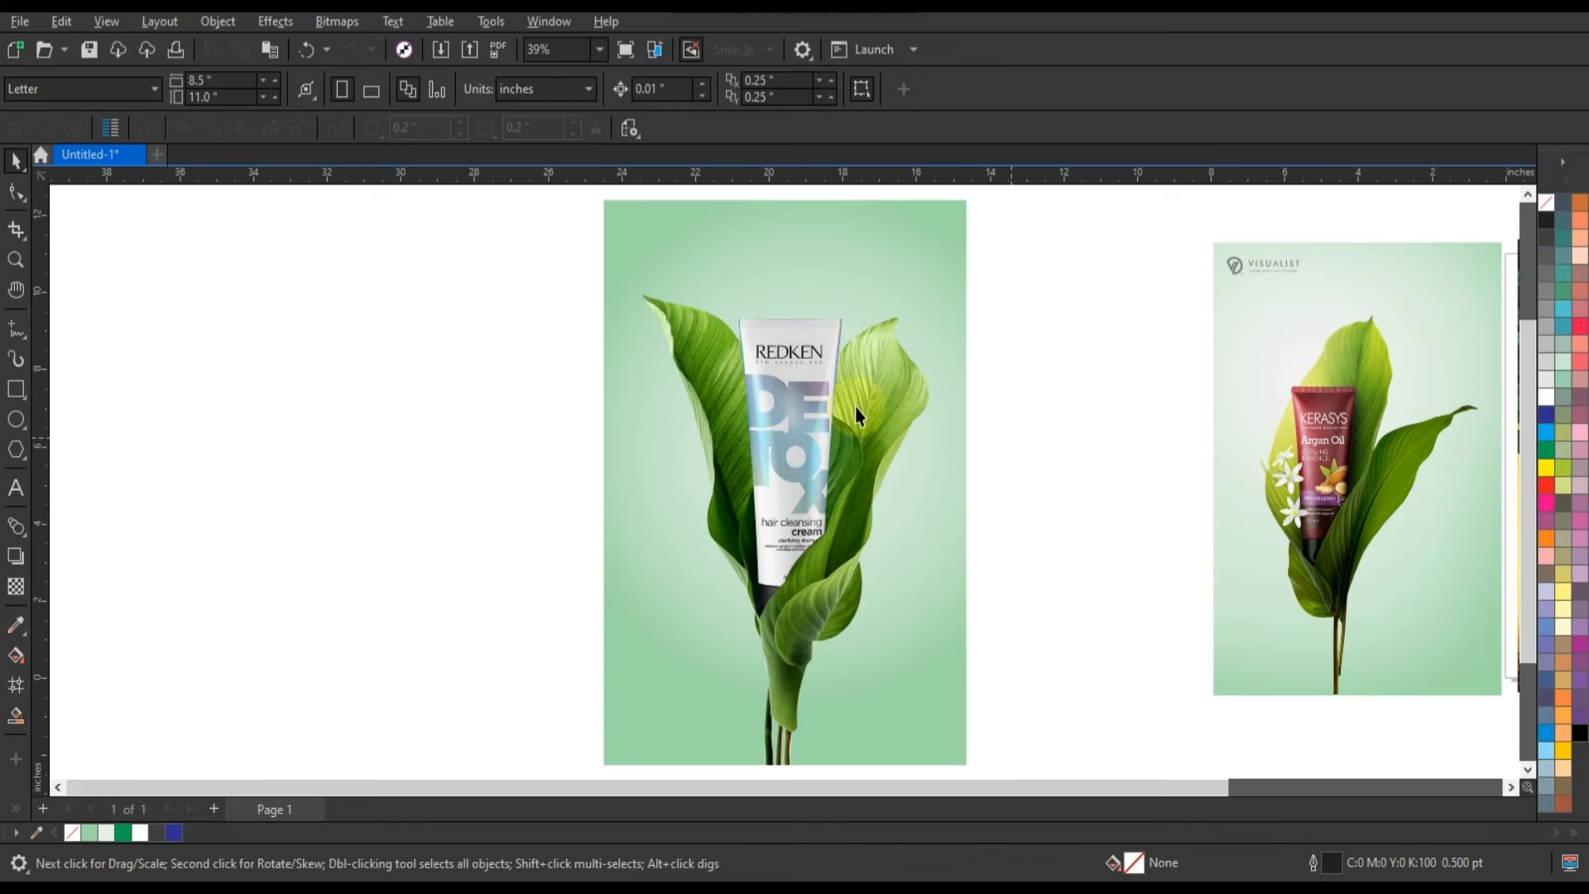
{"action": "left_click", "coordinate": [15, 262]}
{"action": "left_click", "coordinate": [877, 588]}
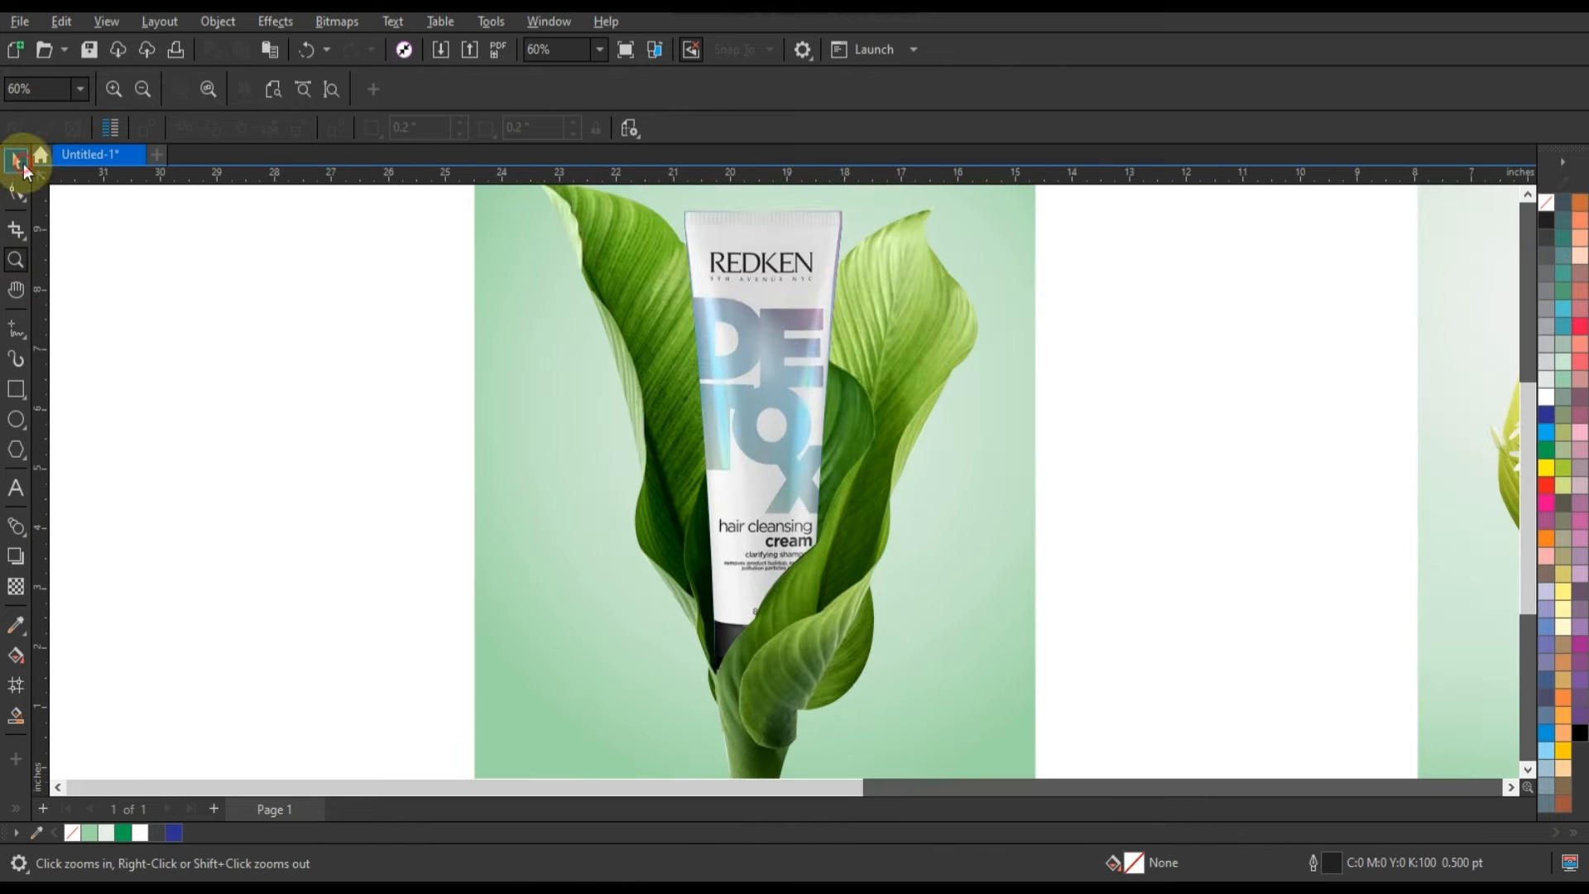
{"action": "left_click", "coordinate": [23, 168]}
{"action": "right_click", "coordinate": [774, 299]}
{"action": "left_click", "coordinate": [807, 271]}
{"action": "left_click", "coordinate": [785, 320]}
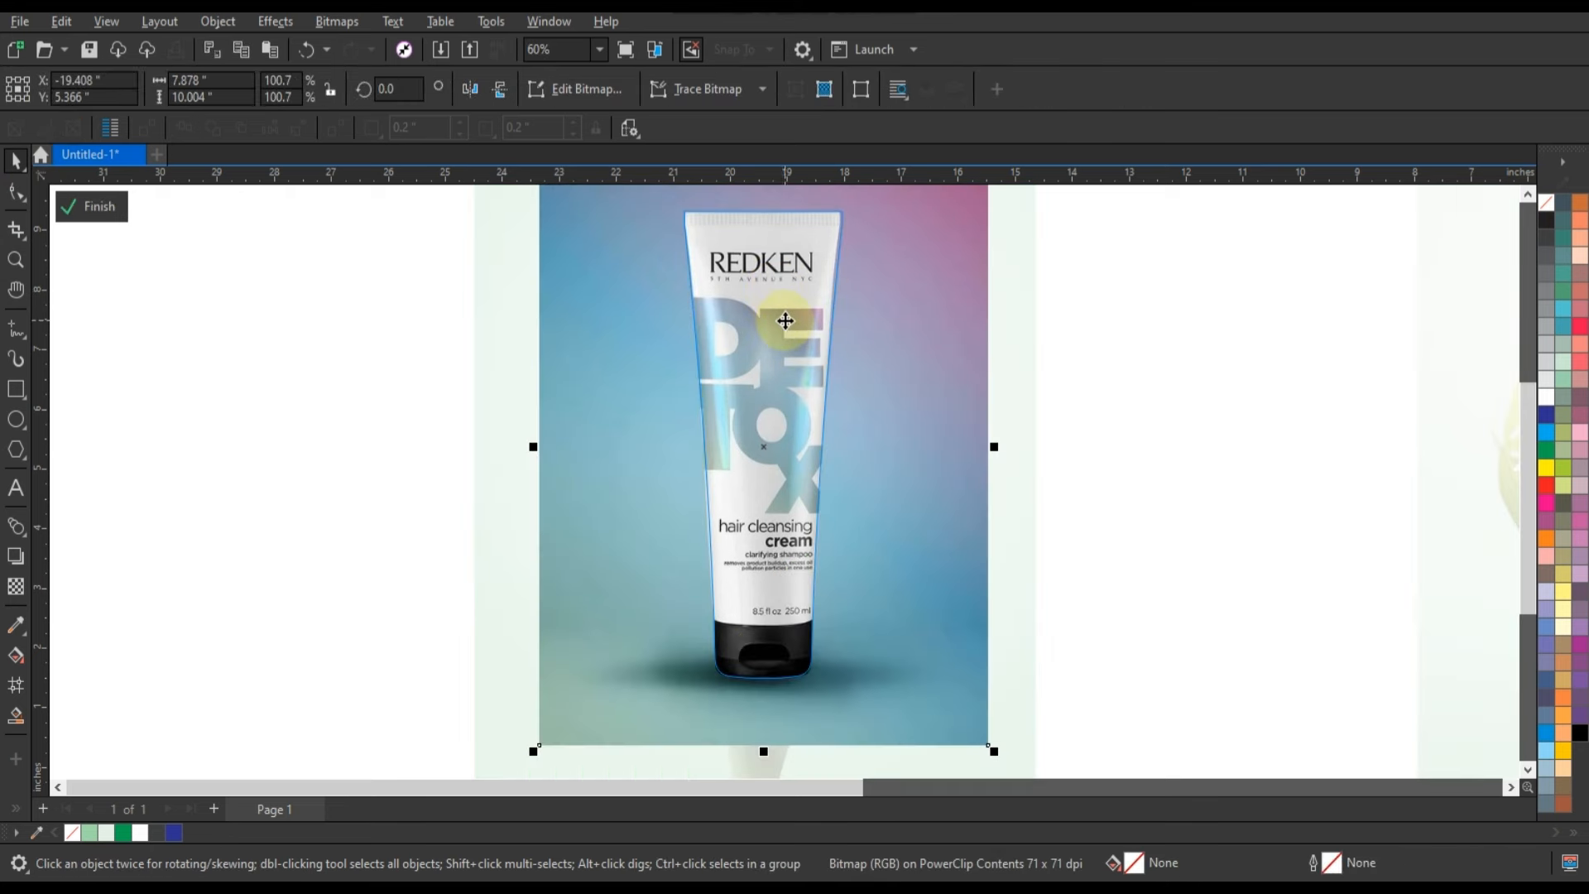
{"action": "left_click", "coordinate": [91, 207]}
Pull the upper right nodes of the tube's clipping shape inward to match the tube's edge.
{"action": "key", "text": "F10"}
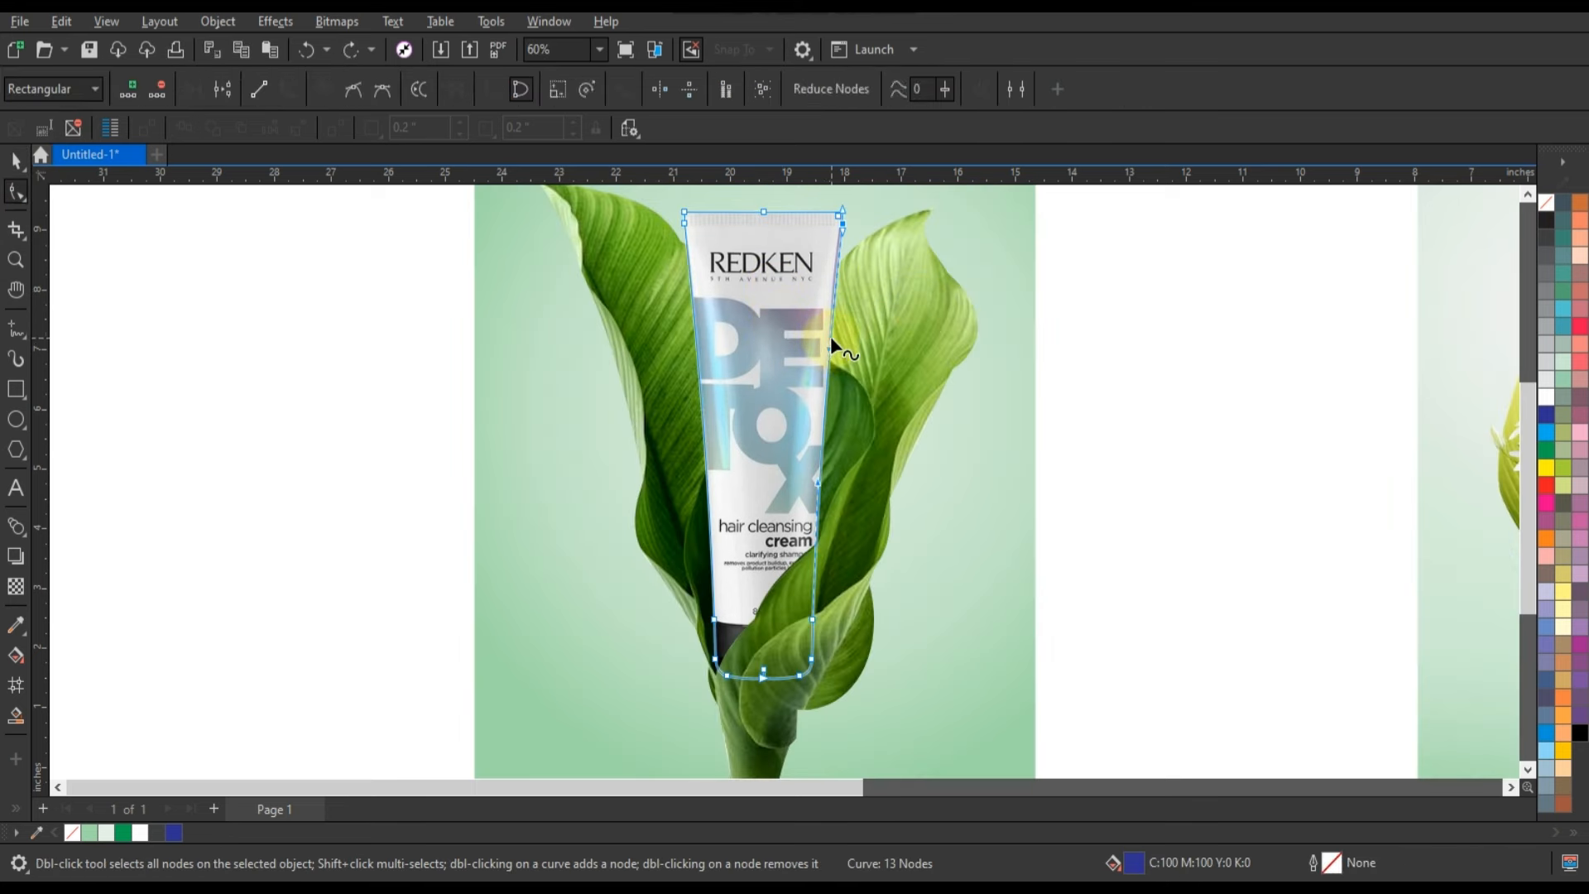
{"action": "left_click", "coordinate": [700, 341]}
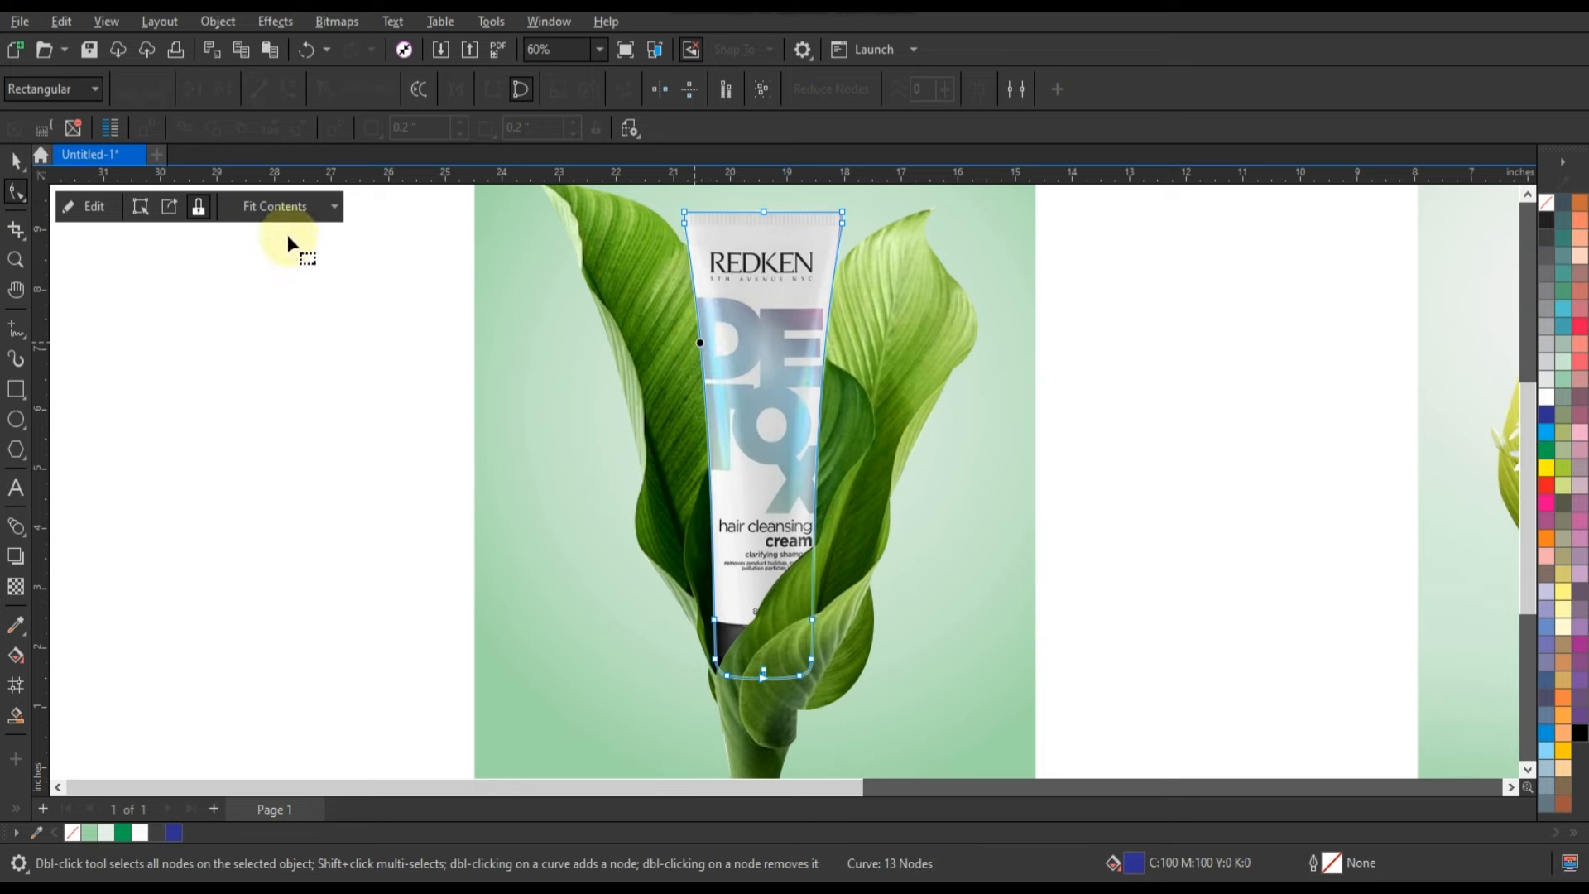
{"action": "left_click", "coordinate": [16, 160]}
{"action": "left_click", "coordinate": [15, 259]}
{"action": "left_click_drag", "start_coordinate": [661, 208], "coordinate": [982, 369]}
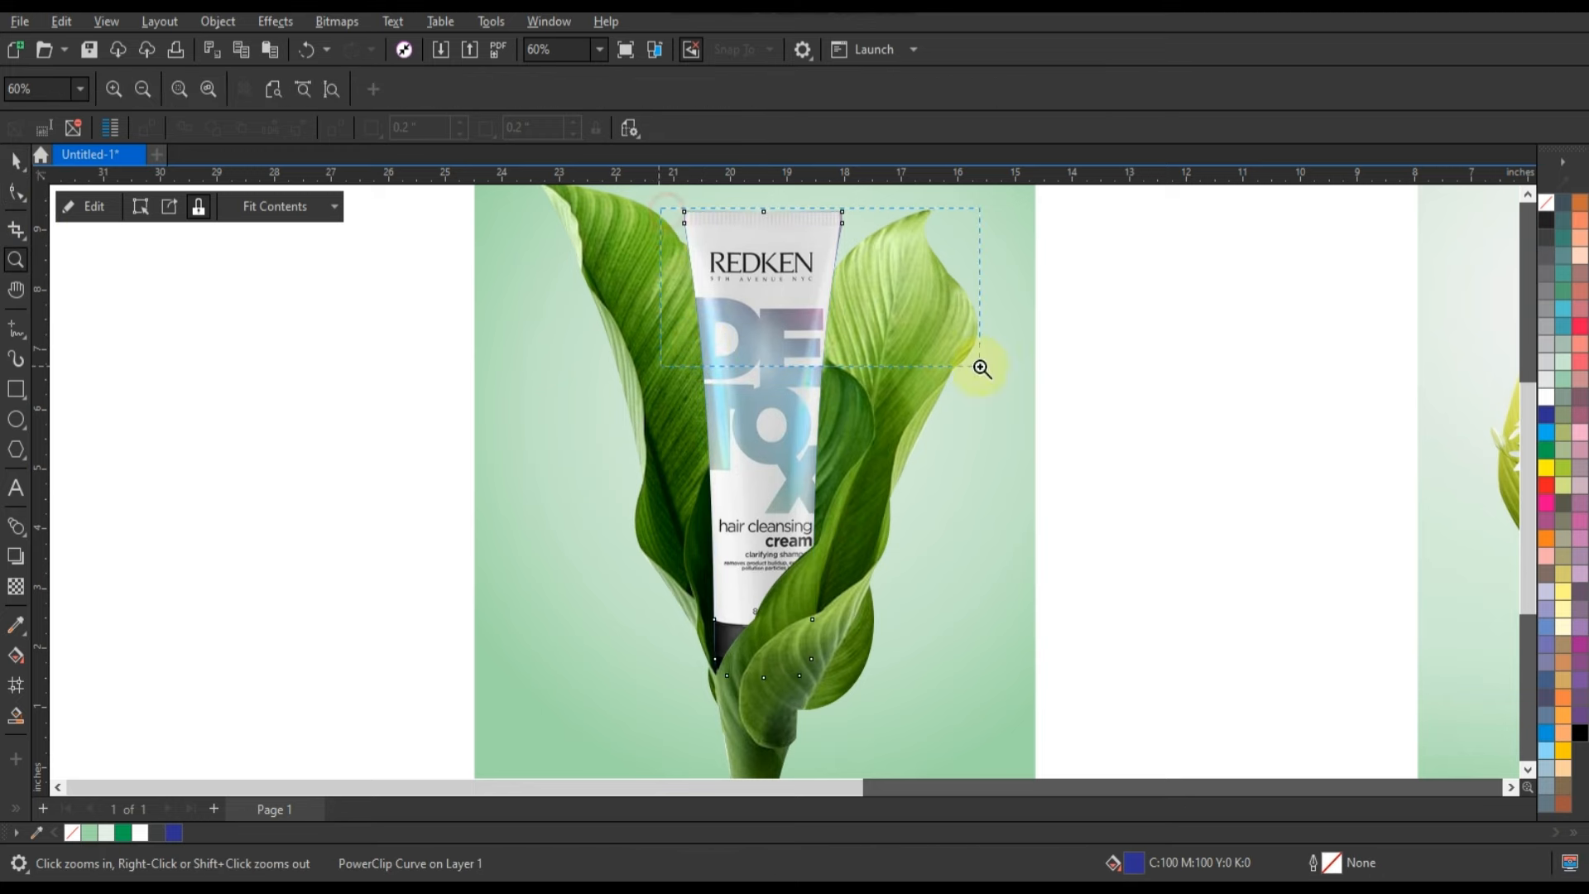
{"action": "key", "text": "F10"}
{"action": "left_click_drag", "start_coordinate": [866, 243], "coordinate": [860, 246]}
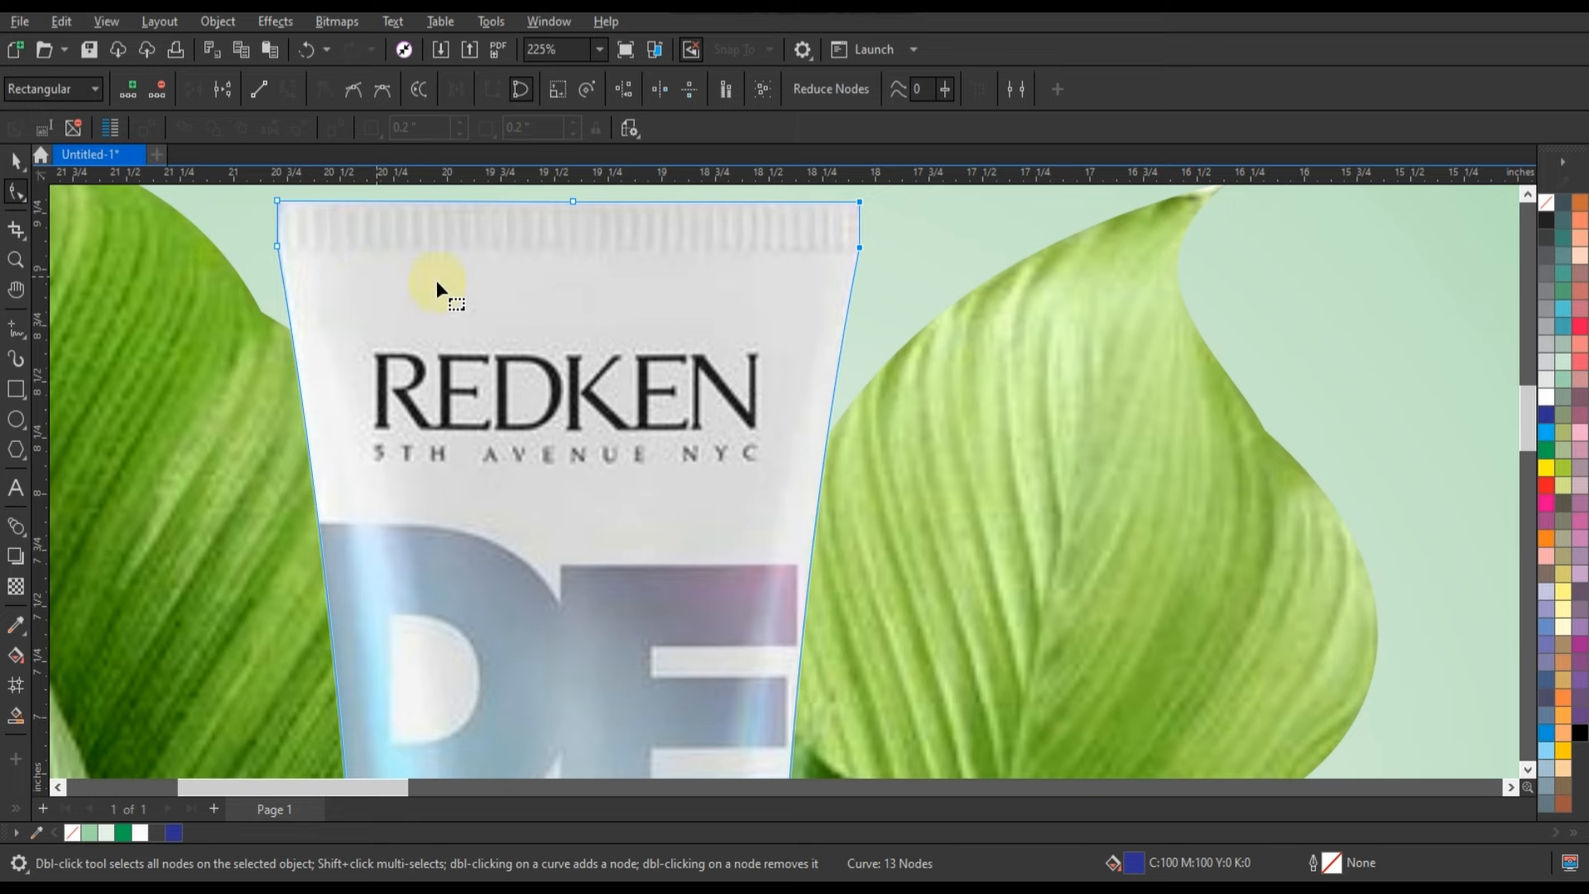
{"action": "scroll", "coordinate": [567, 354], "scroll_direction": "down", "scroll_amount": 2}
Cast a drop shadow with opacity 50 and feather 15 from the tube toward the left leaf and break it apart.
{"action": "left_click", "coordinate": [19, 157]}
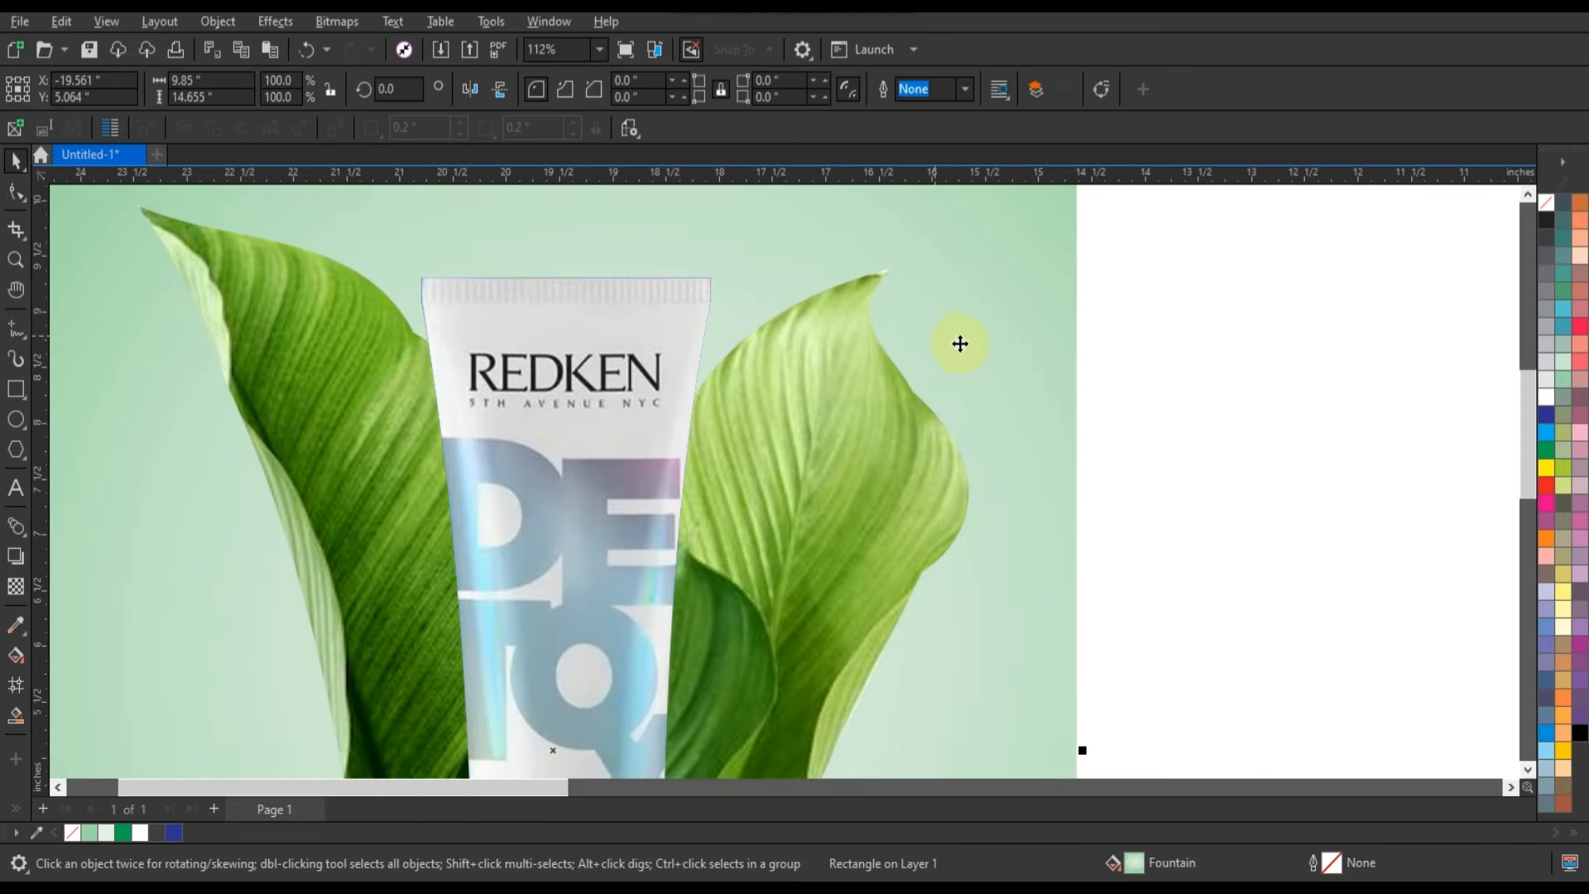
{"action": "scroll", "coordinate": [958, 339], "scroll_direction": "down", "scroll_amount": 3}
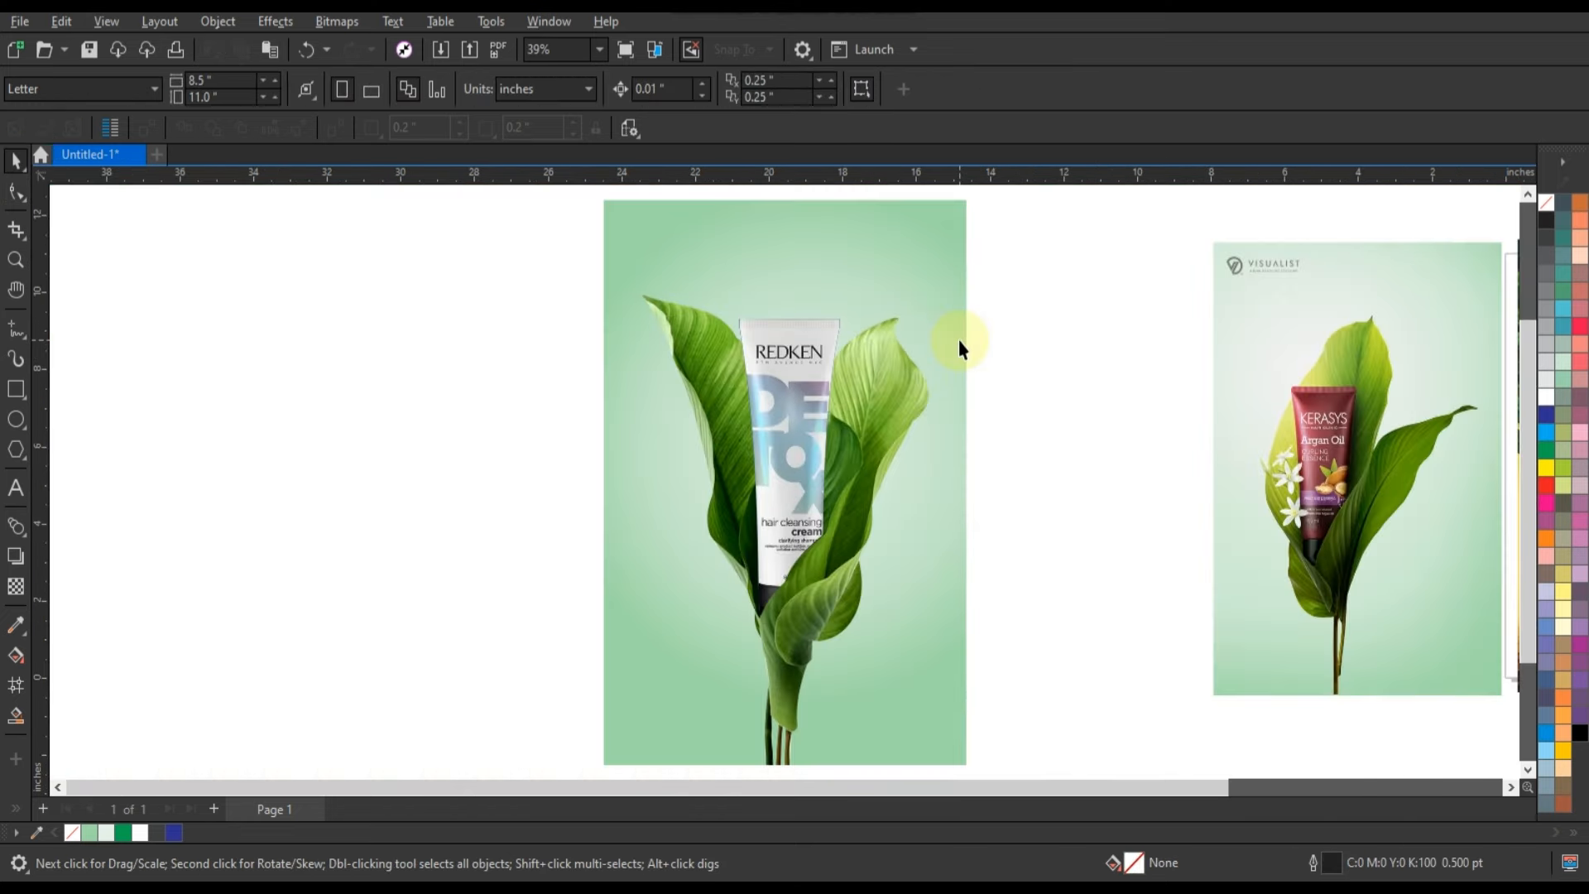
{"action": "left_click", "coordinate": [16, 556]}
{"action": "left_click_drag", "start_coordinate": [790, 469], "coordinate": [730, 466]}
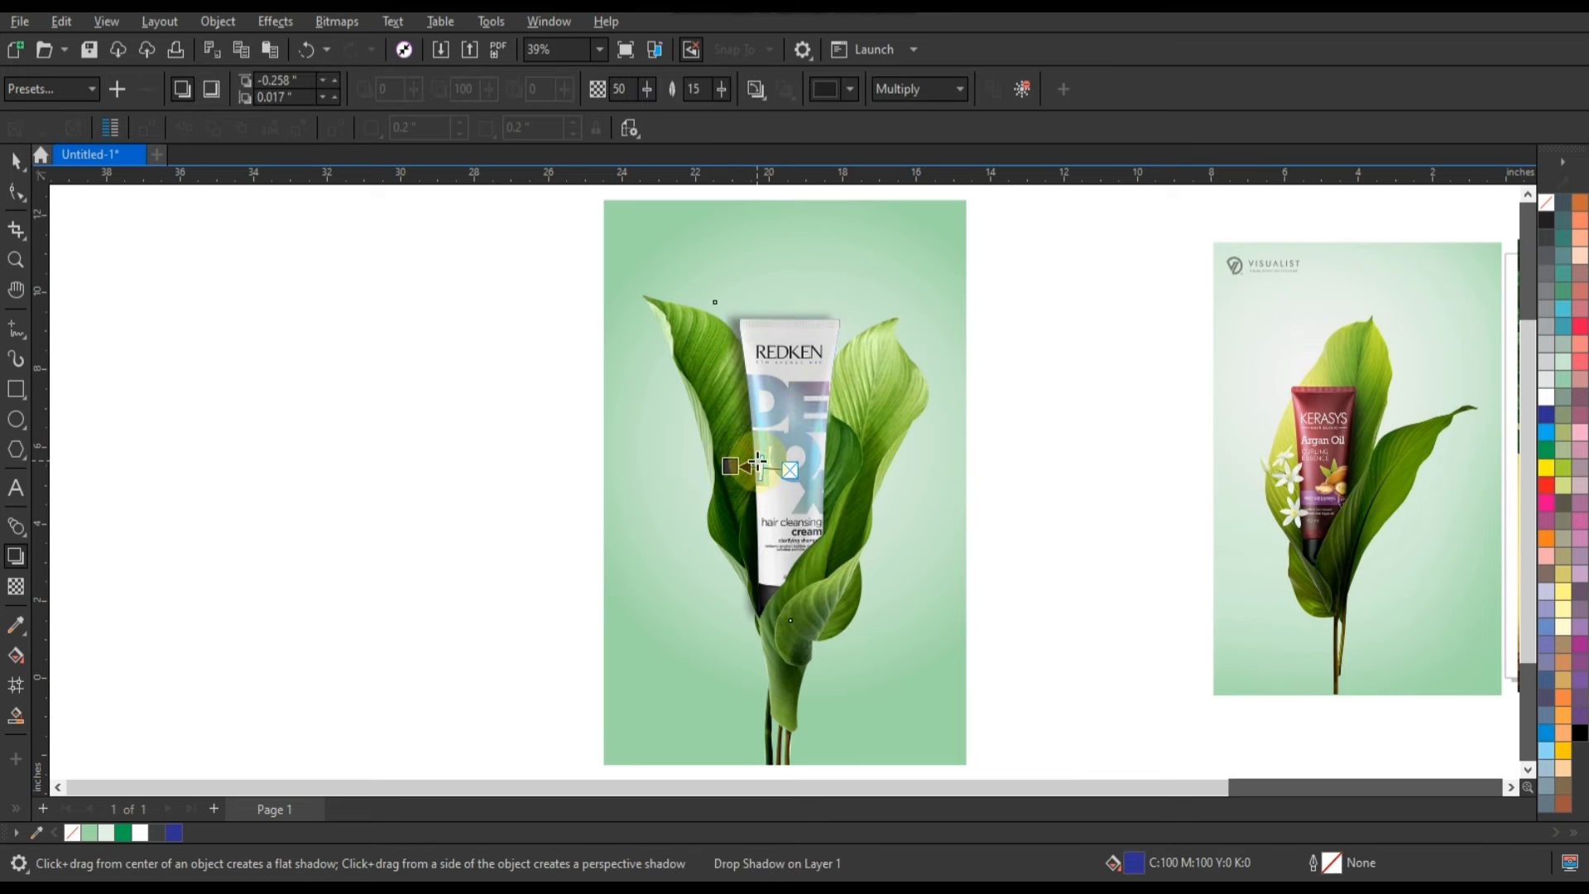
{"action": "left_click", "coordinate": [16, 160]}
{"action": "left_click", "coordinate": [217, 21]}
{"action": "left_click", "coordinate": [320, 504]}
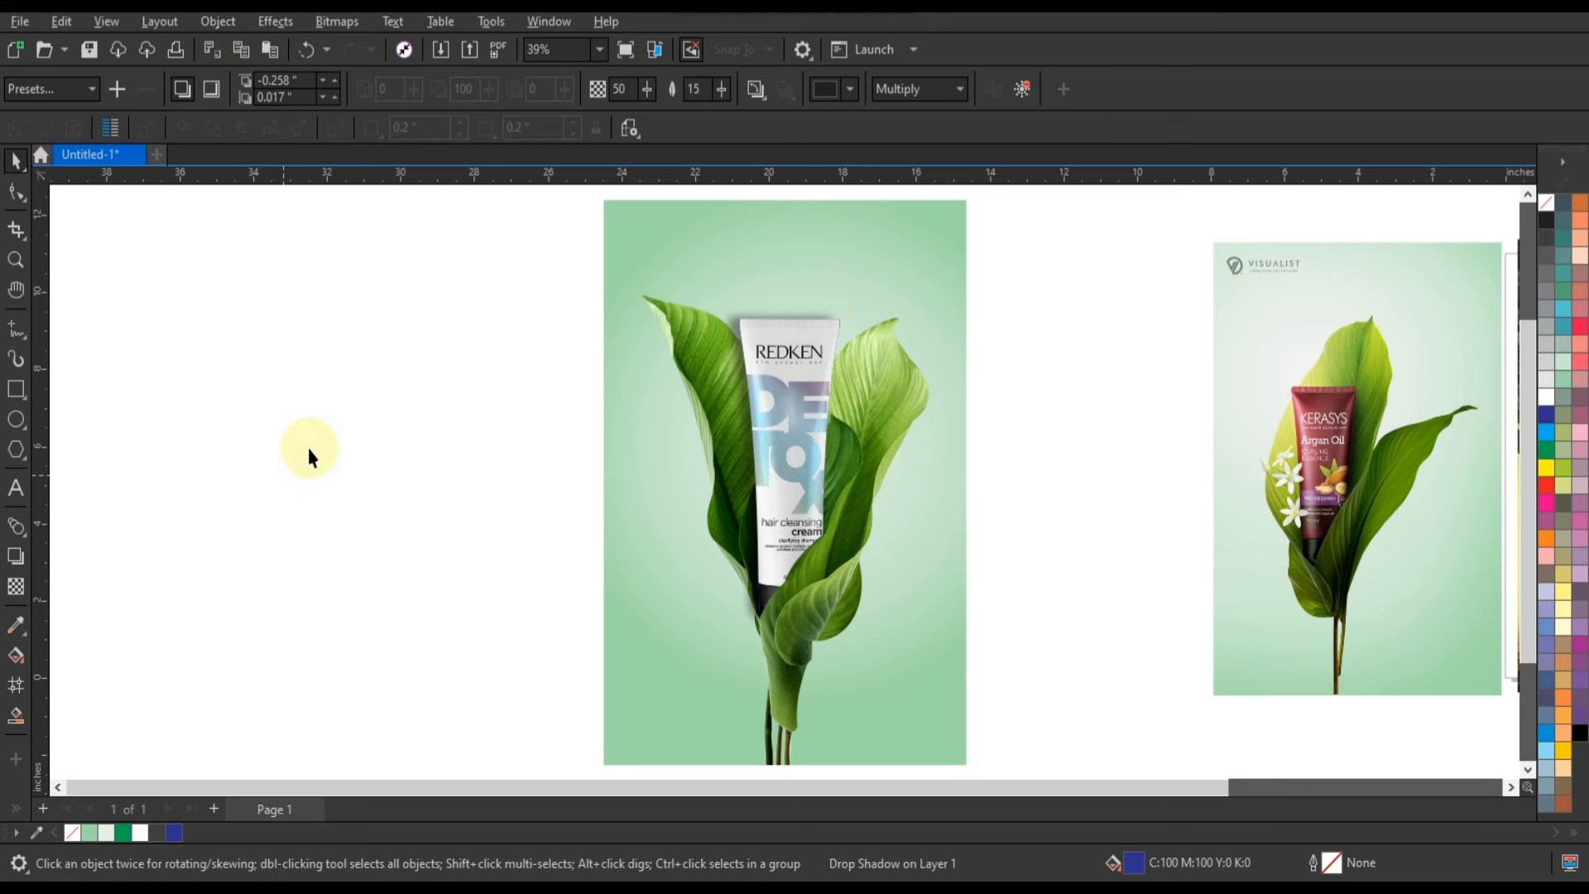
Convert the separated tube shadow to a 300 dpi CMYK bitmap.
{"action": "left_click", "coordinate": [822, 312]}
{"action": "left_click", "coordinate": [218, 22]}
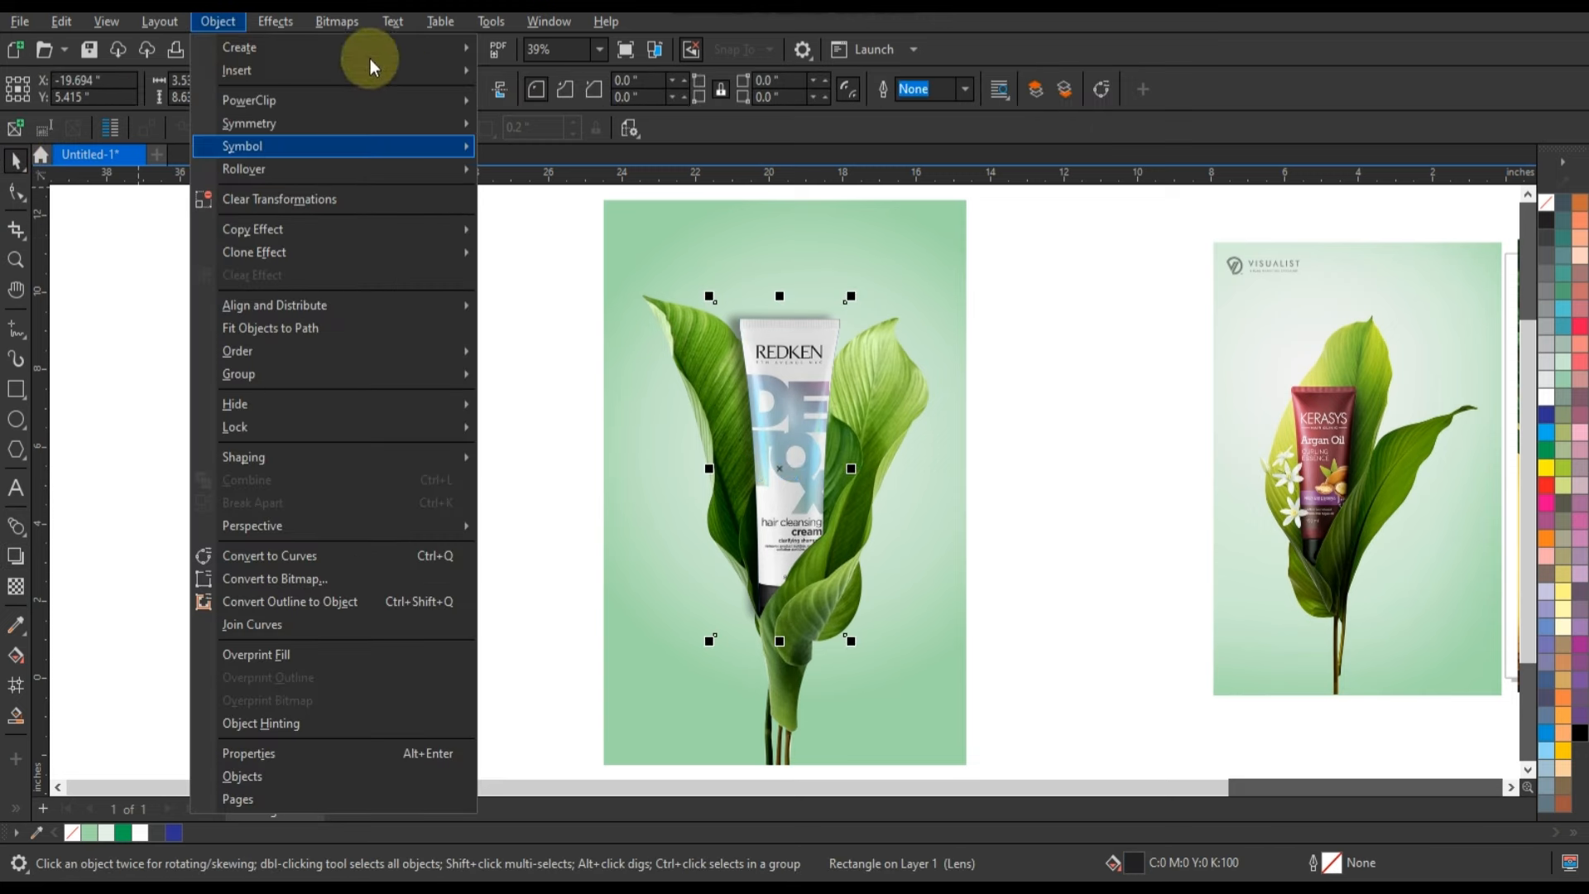
{"action": "left_click", "coordinate": [337, 21]}
{"action": "left_click", "coordinate": [414, 46]}
{"action": "left_click", "coordinate": [798, 559]}
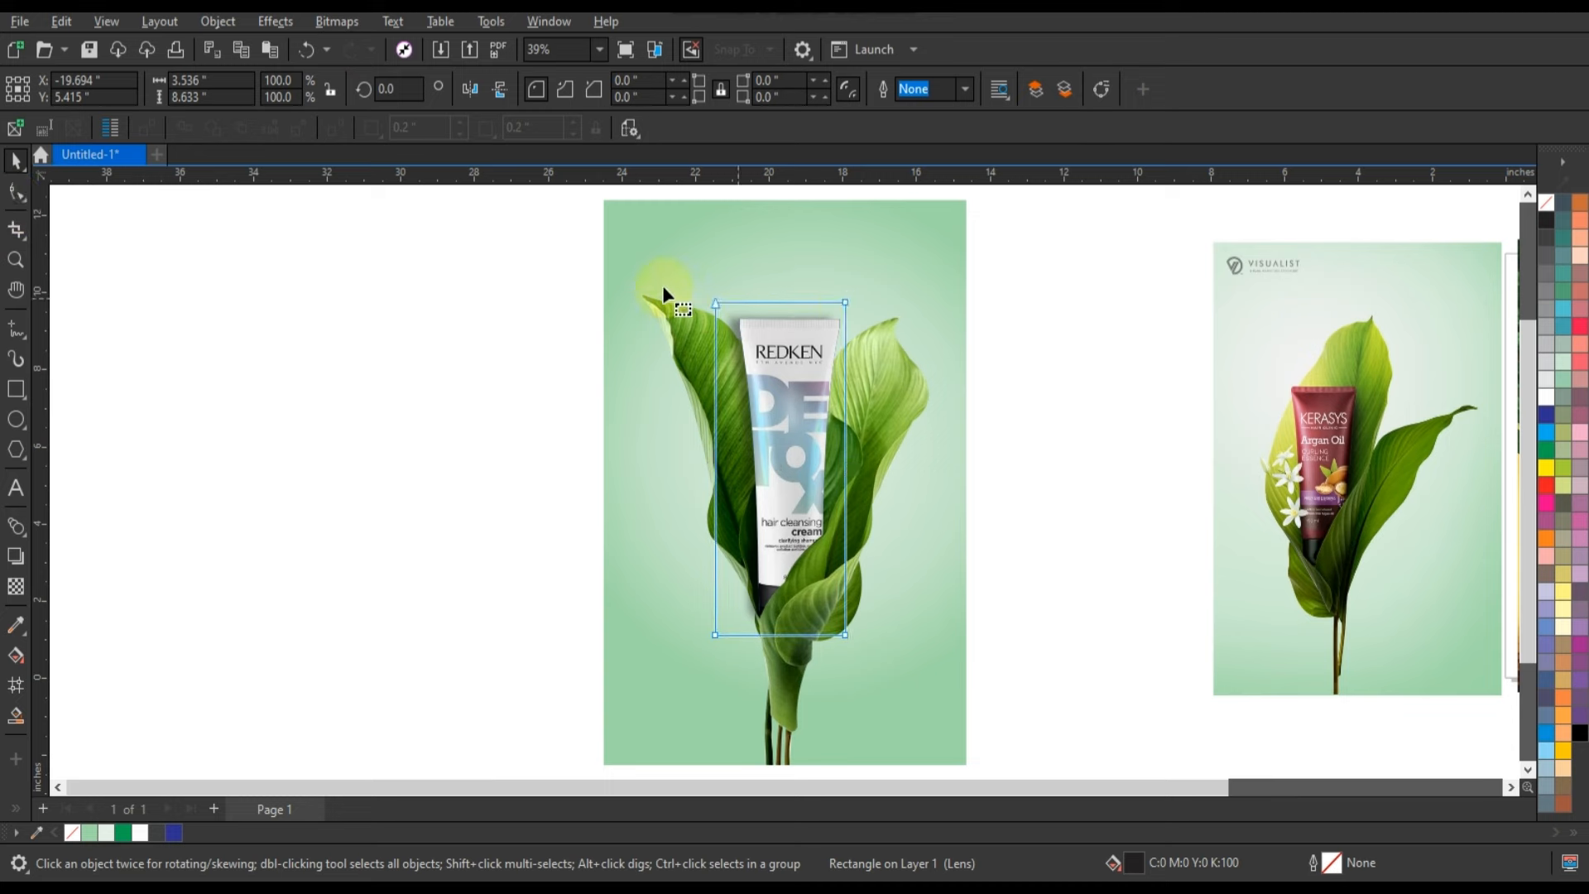
Reshape the upper boundary of the shadow bitmap to follow the left leaf's edge, cropping the shadow outside the leaf.
{"action": "key", "text": "F10"}
{"action": "left_click_drag", "start_coordinate": [844, 308], "coordinate": [851, 335]}
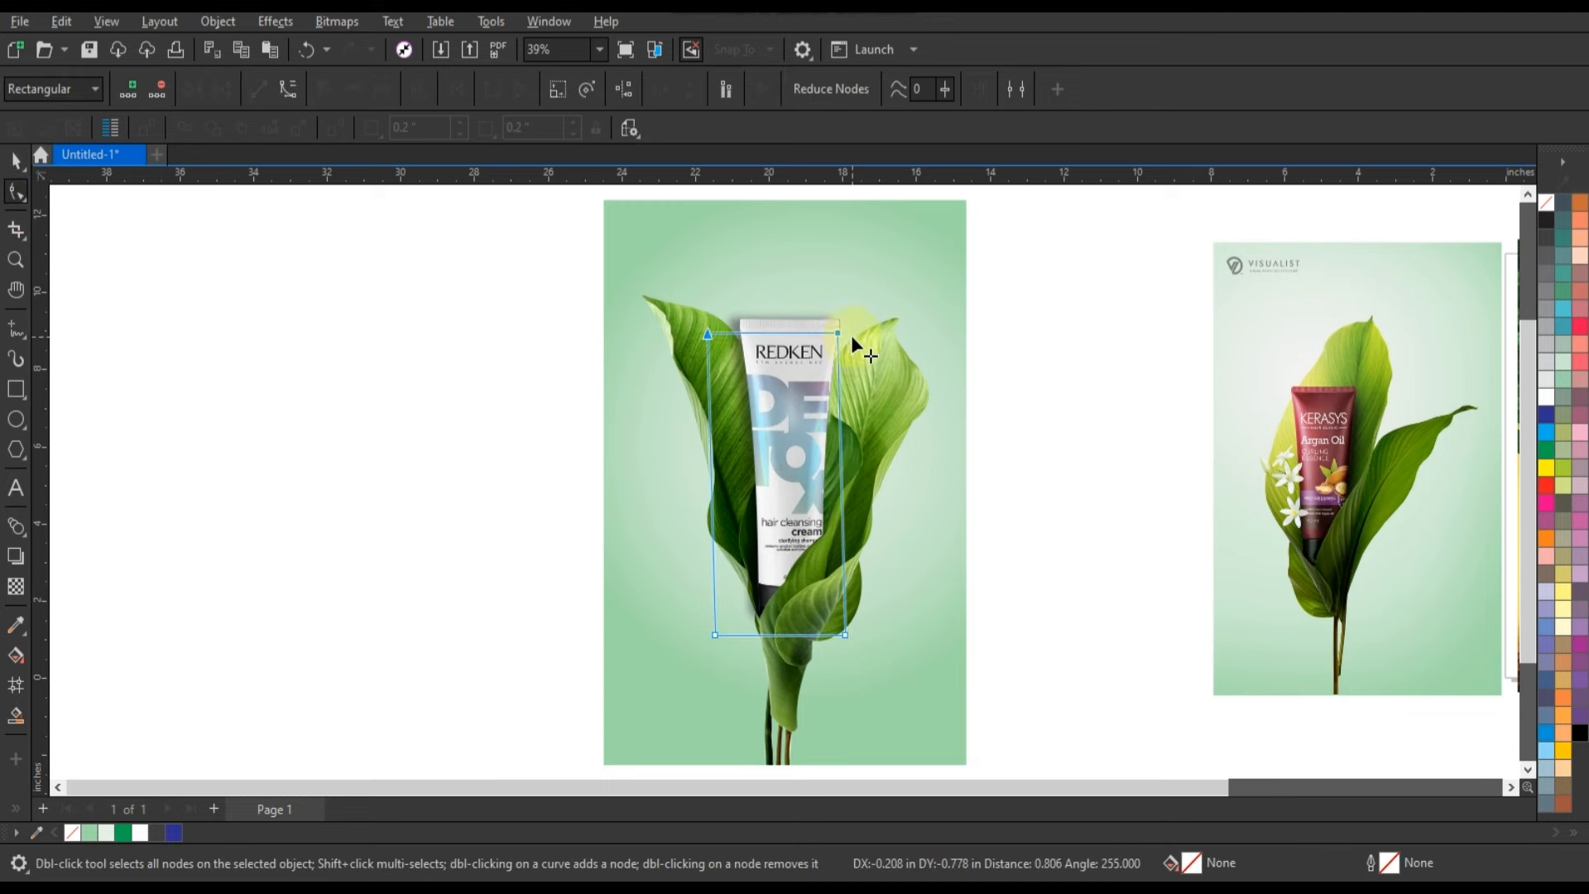
{"action": "left_click", "coordinate": [17, 259]}
{"action": "left_click_drag", "start_coordinate": [579, 289], "coordinate": [919, 416]}
{"action": "left_click", "coordinate": [16, 191]}
{"action": "left_click", "coordinate": [752, 429]}
{"action": "left_click_drag", "start_coordinate": [752, 429], "coordinate": [601, 291]}
{"action": "left_click", "coordinate": [726, 432]}
{"action": "left_click", "coordinate": [641, 426]}
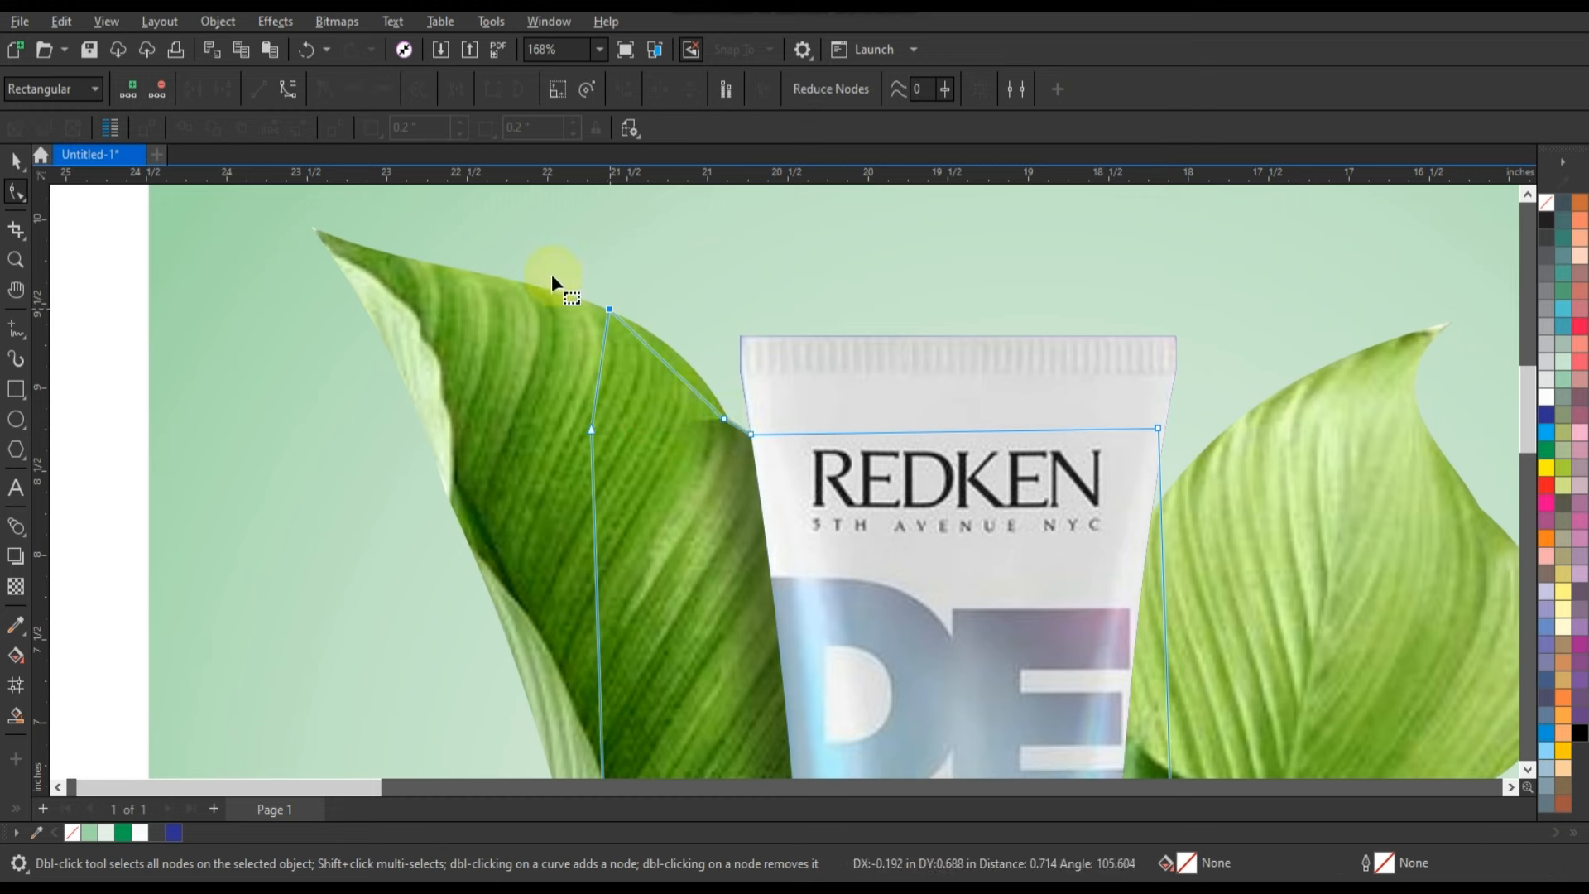
{"action": "left_click_drag", "start_coordinate": [676, 369], "coordinate": [685, 355]}
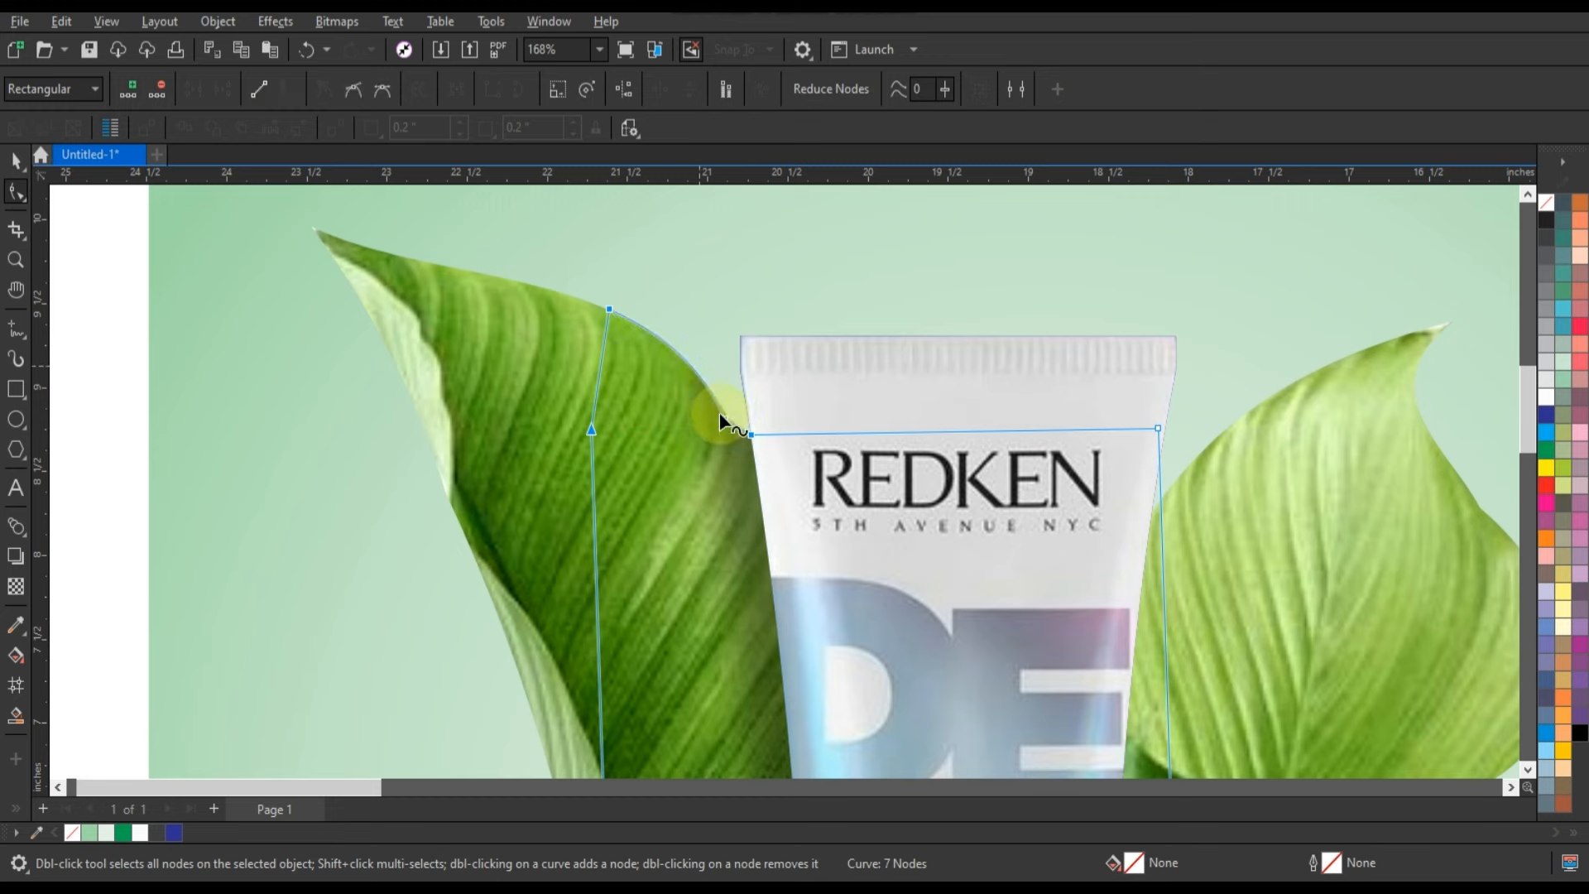
{"action": "left_click", "coordinate": [17, 159]}
{"action": "scroll", "coordinate": [1050, 364], "scroll_direction": "down", "scroll_amount": 5}
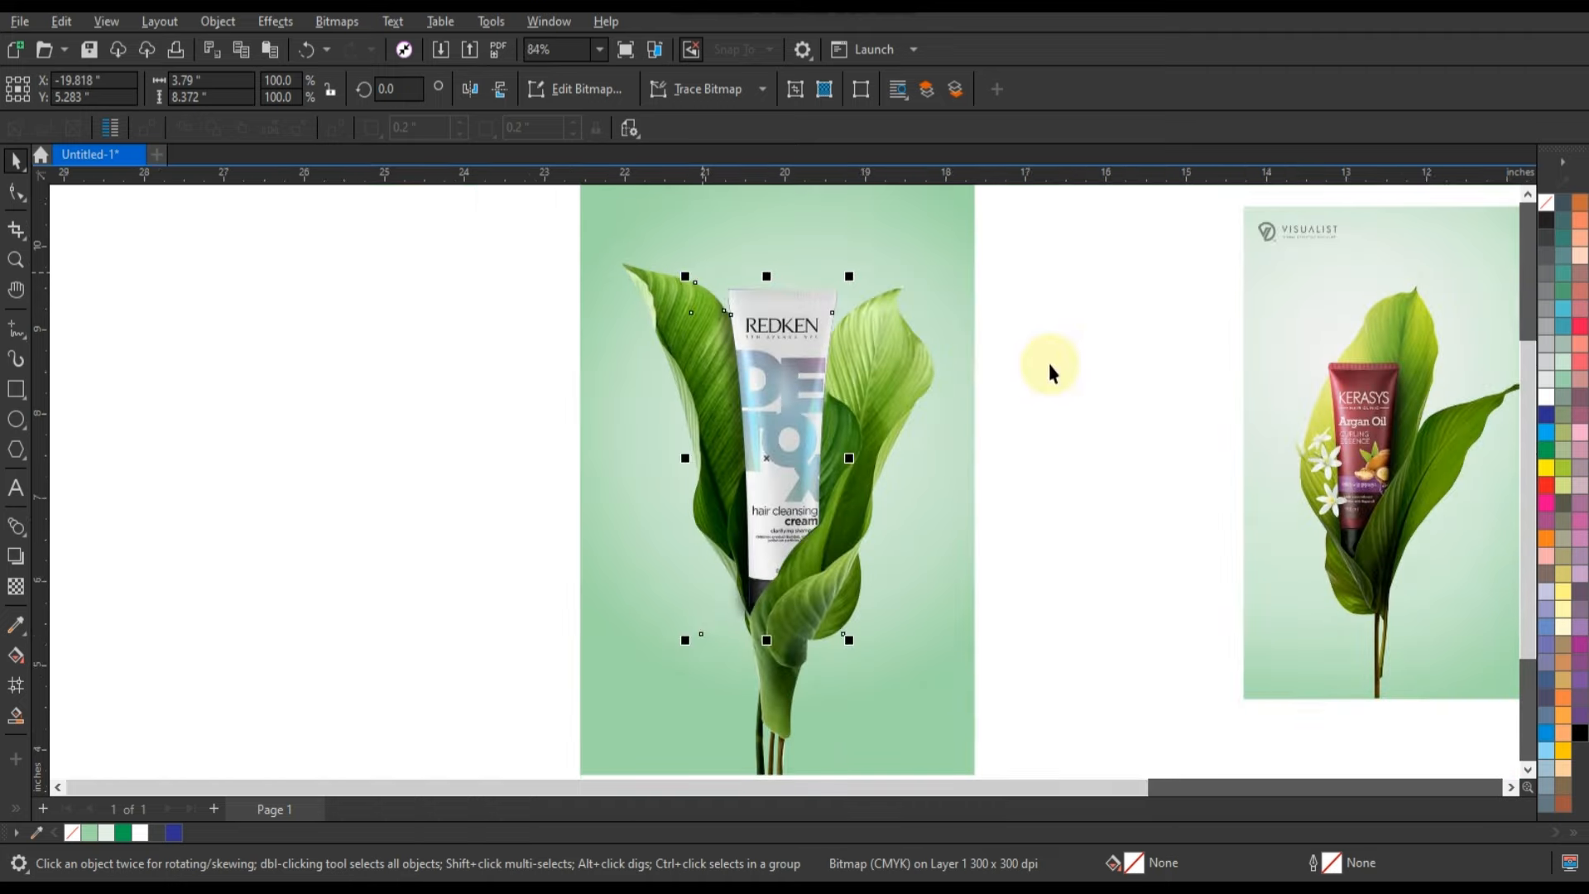
Preview the tube and leaves composition full screen.
{"action": "left_click", "coordinate": [987, 369]}
{"action": "left_click_drag", "start_coordinate": [675, 220], "coordinate": [1023, 649]}
{"action": "key", "text": "shift+F2"}
{"action": "key", "text": "F9"}
{"action": "left_click", "coordinate": [1248, 426]}
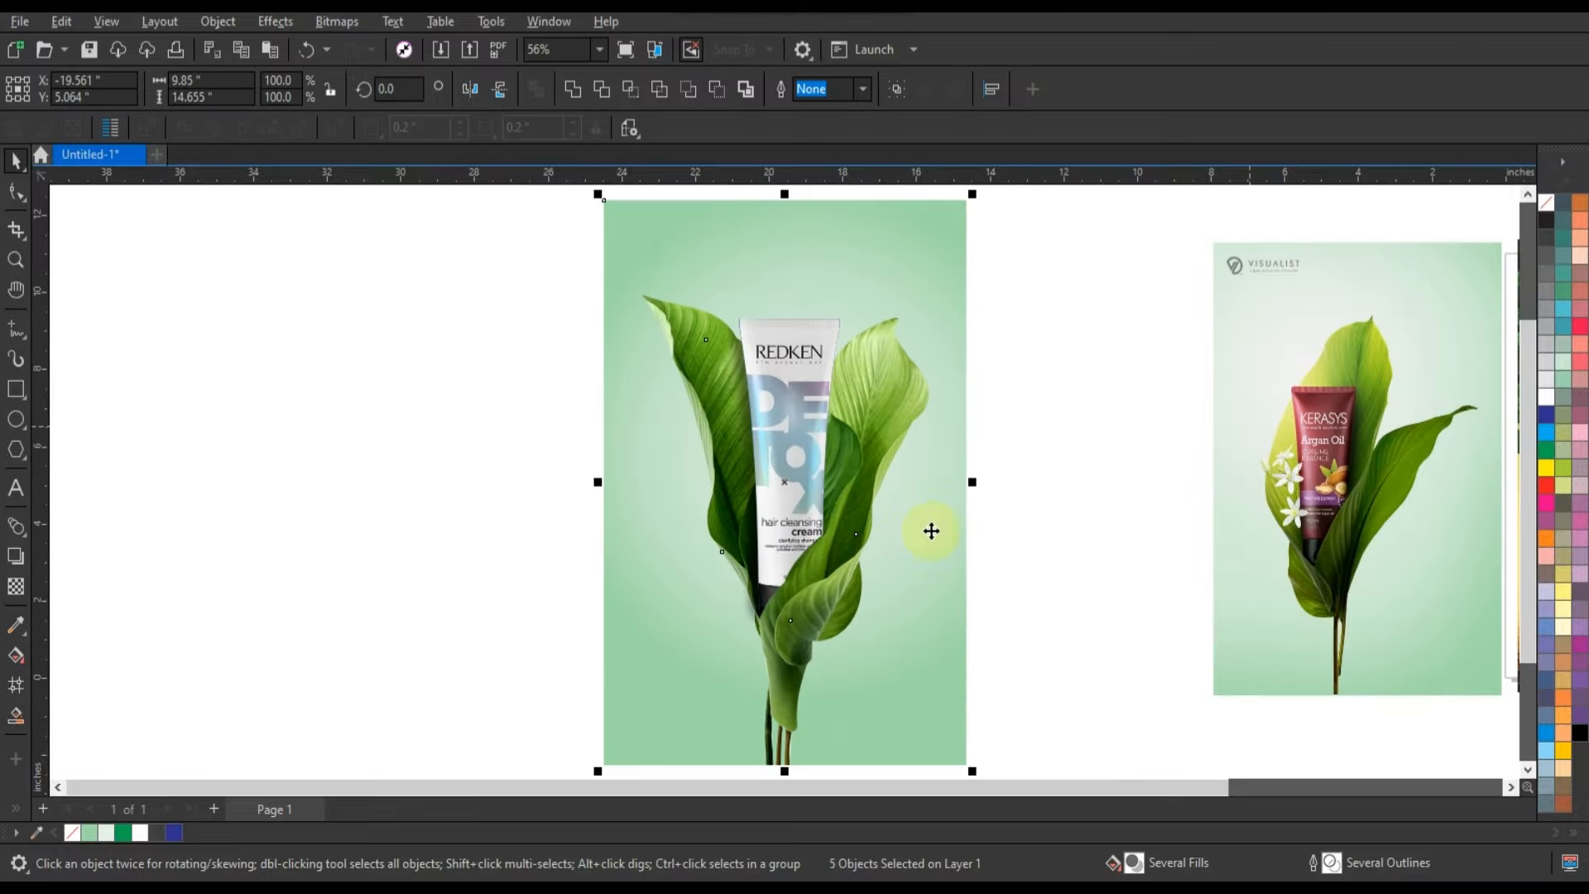
Cast a drop shadow with opacity 66 and feather 15 from the front-leaf cutout toward the upper left and break it apart.
{"action": "left_click", "coordinate": [870, 507]}
{"action": "key", "text": "shift+F2"}
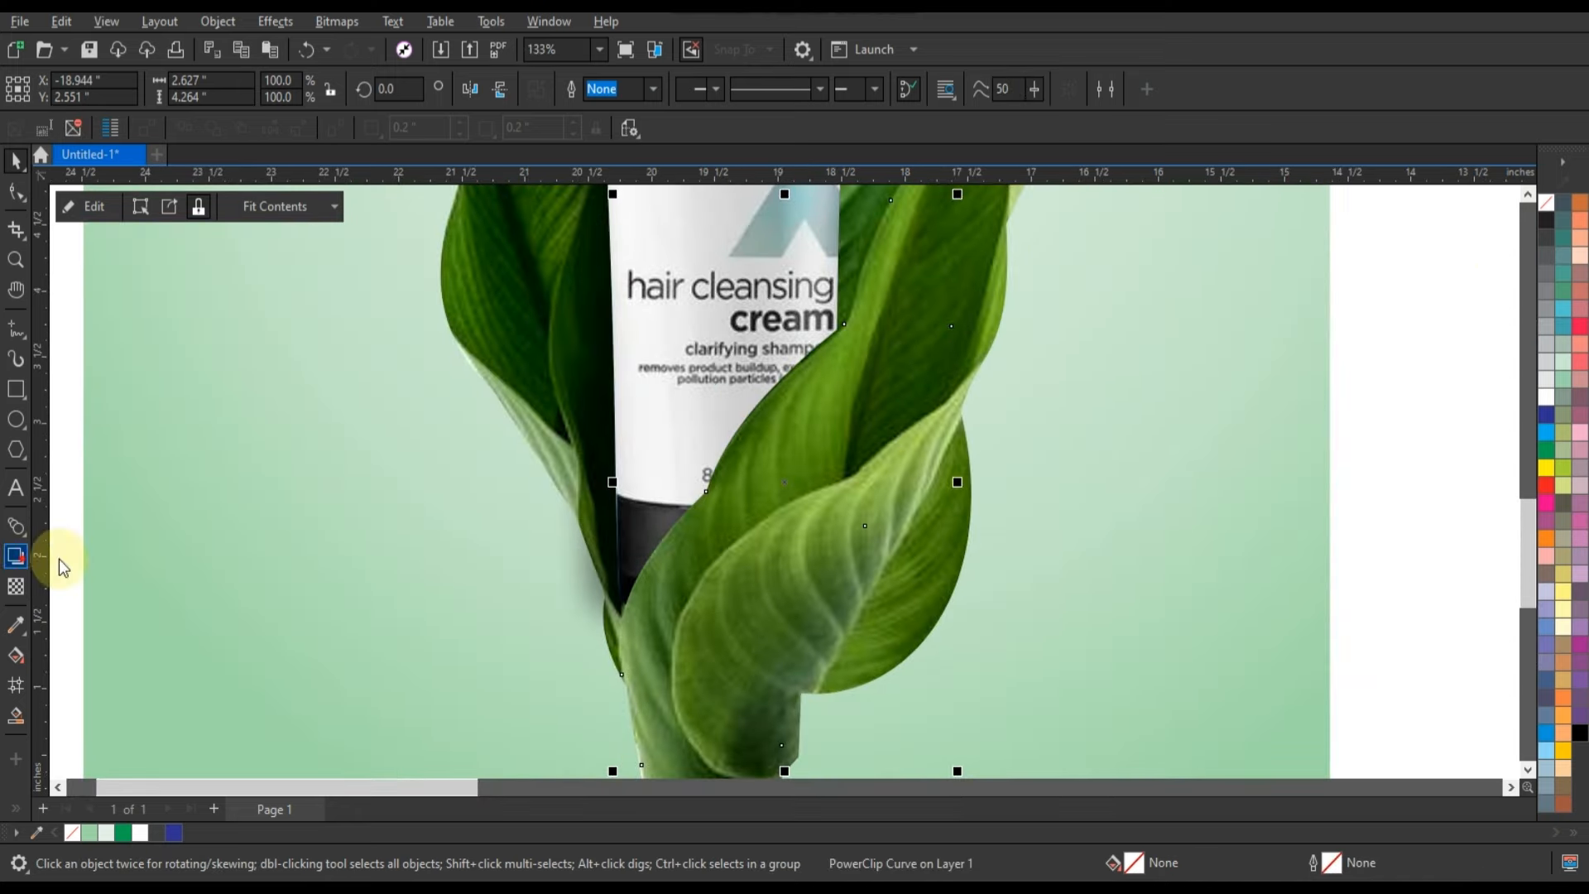
{"action": "left_click", "coordinate": [15, 556]}
{"action": "left_click_drag", "start_coordinate": [785, 483], "coordinate": [715, 370]}
{"action": "left_click_drag", "start_coordinate": [617, 273], "coordinate": [610, 267]}
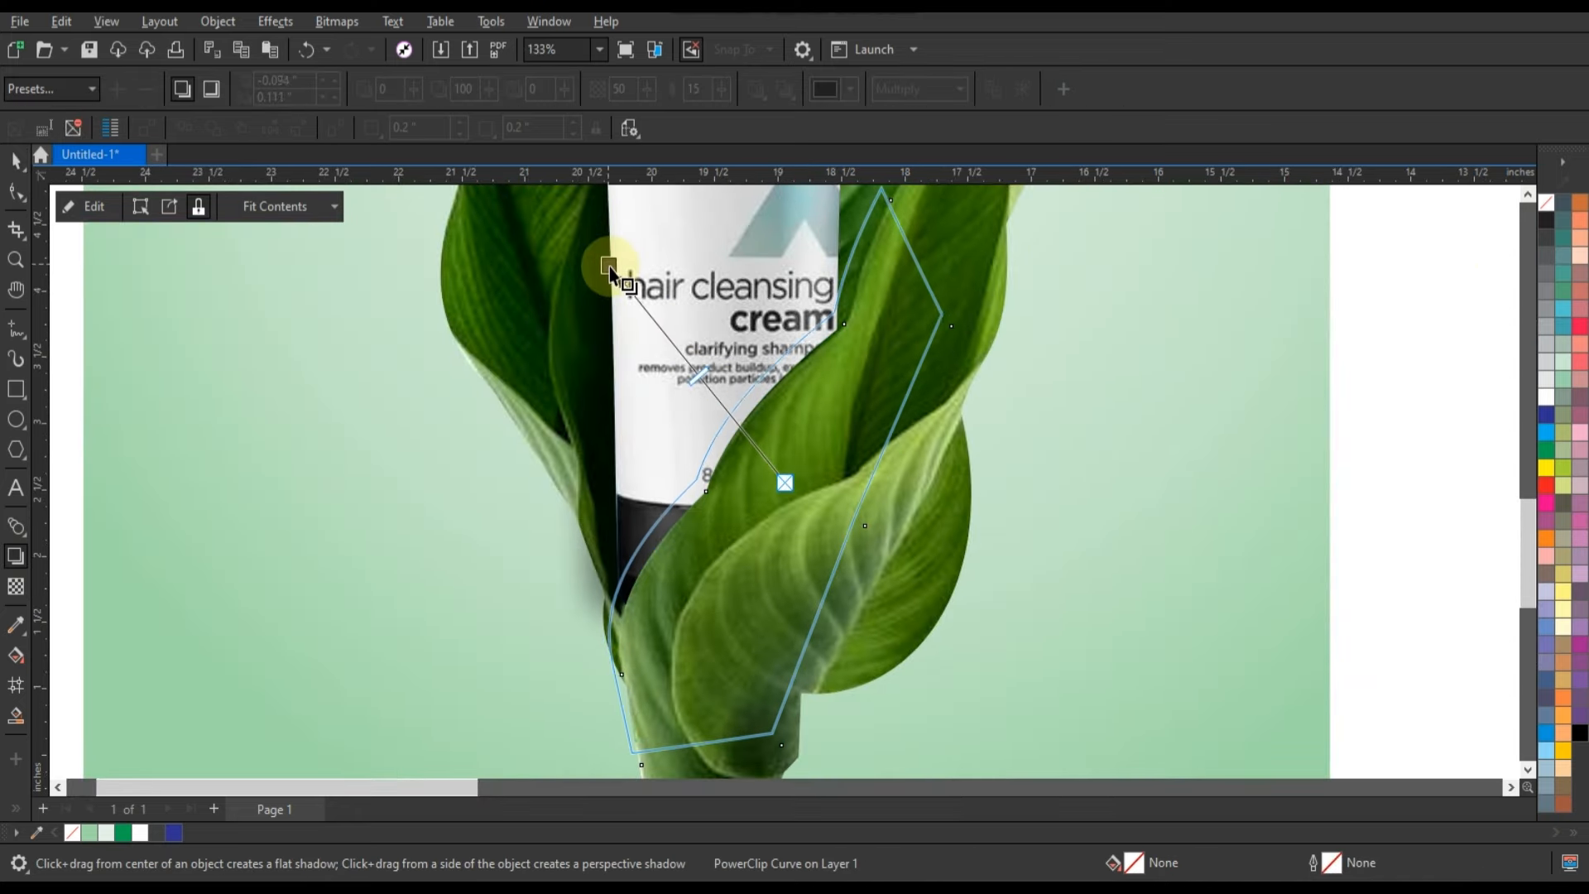
{"action": "left_click", "coordinate": [801, 474]}
{"action": "left_click_drag", "start_coordinate": [693, 378], "coordinate": [671, 341]}
{"action": "left_click", "coordinate": [16, 163]}
{"action": "left_click", "coordinate": [218, 22]}
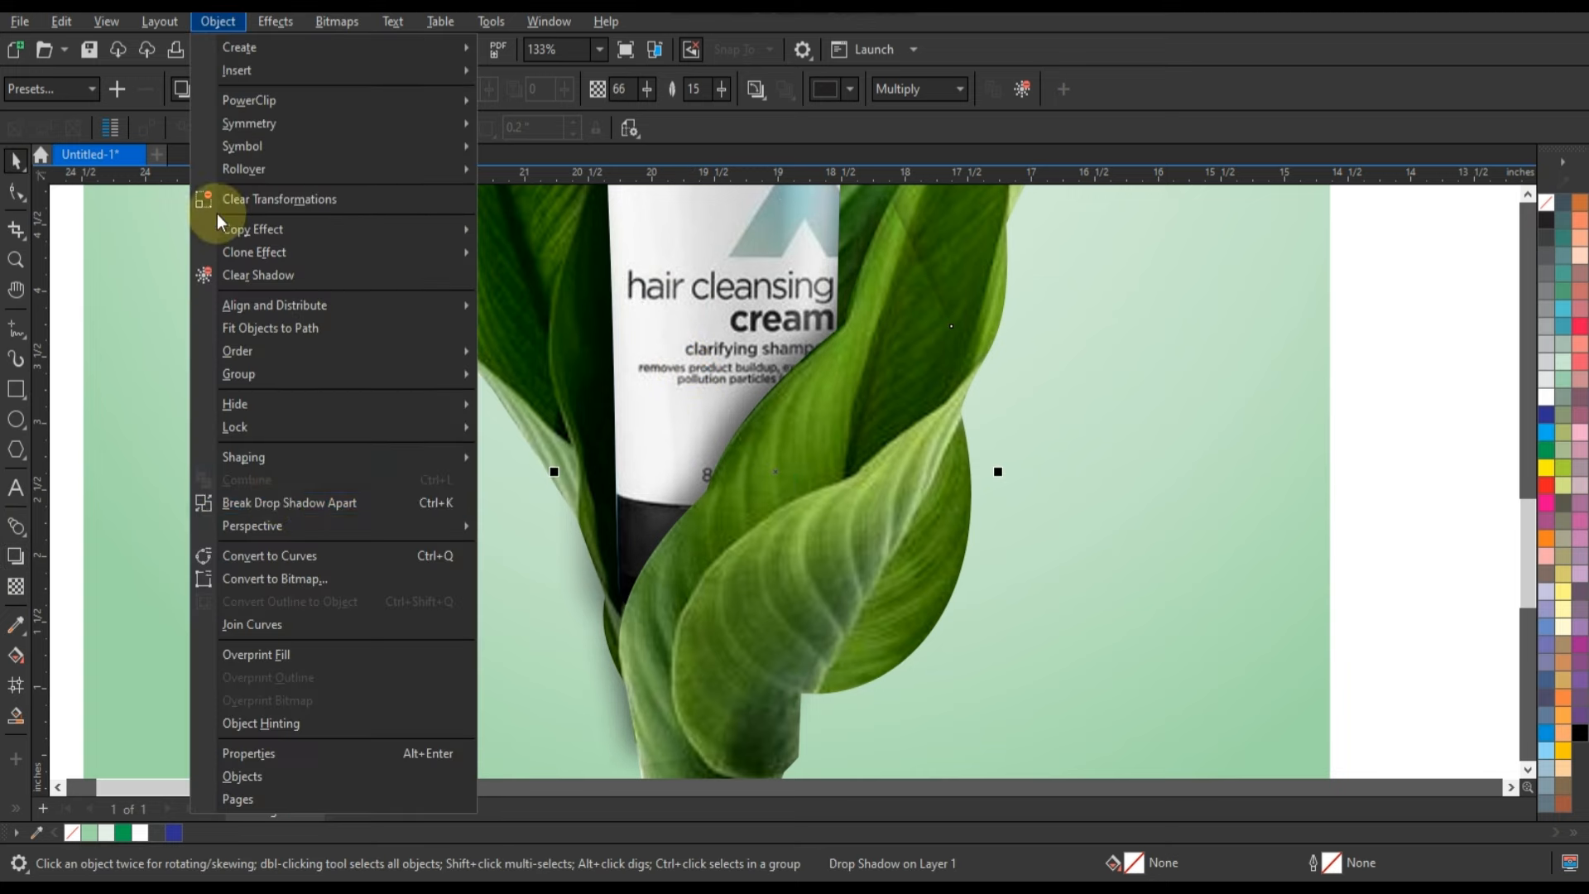
{"action": "left_click", "coordinate": [277, 504]}
Preview the composition full screen with the front leaf's shadow added.
{"action": "scroll", "coordinate": [1121, 564], "scroll_direction": "down", "scroll_amount": 6}
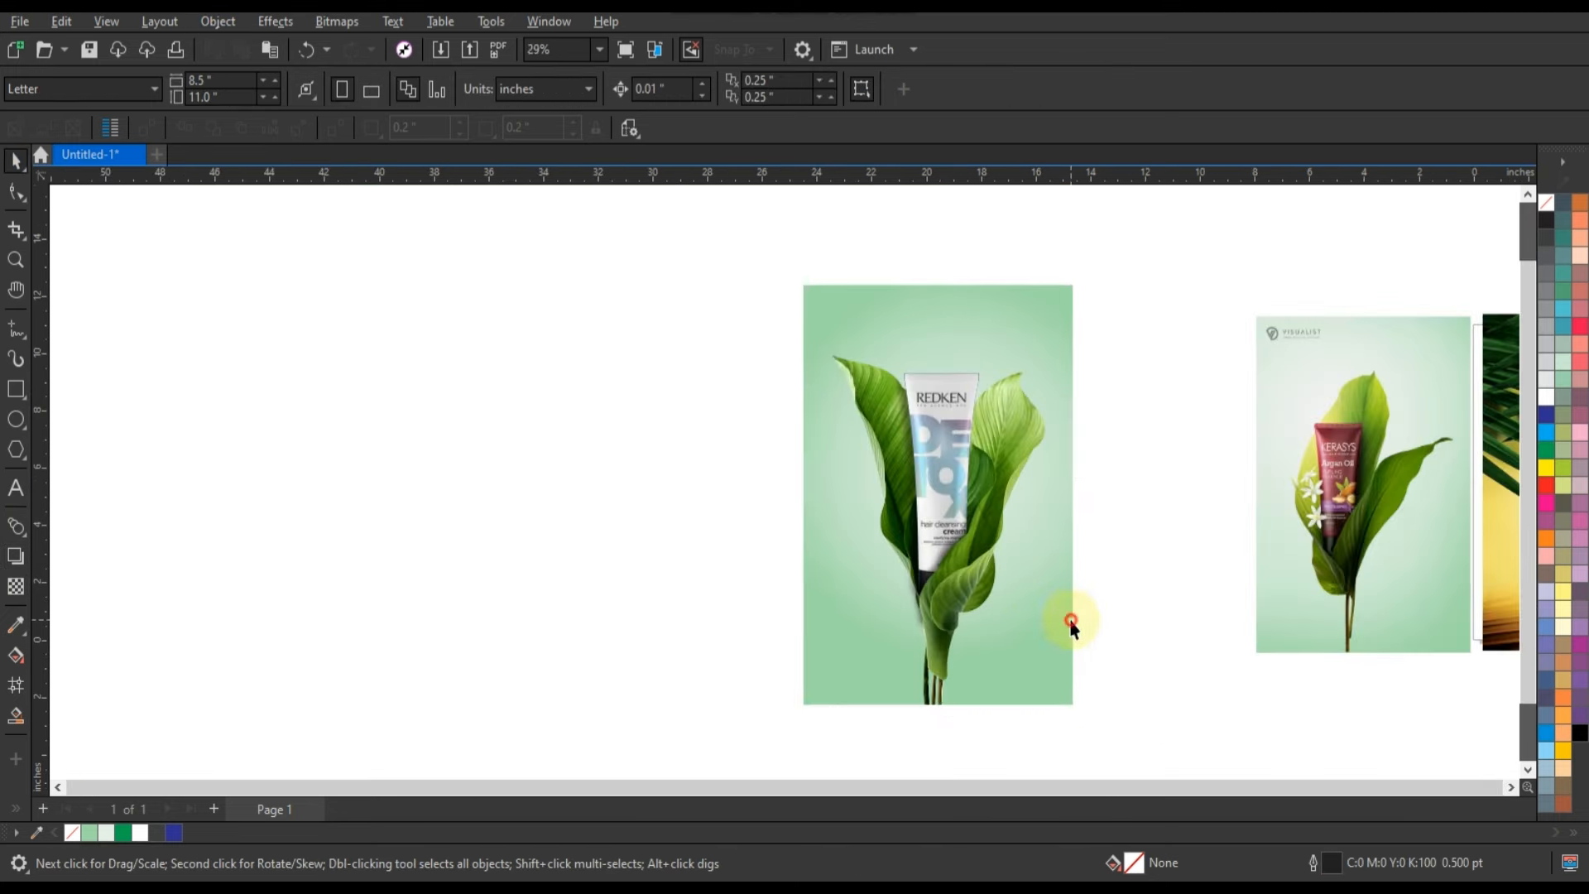
{"action": "left_click_drag", "start_coordinate": [755, 261], "coordinate": [751, 257]}
{"action": "key", "text": "shift+F2"}
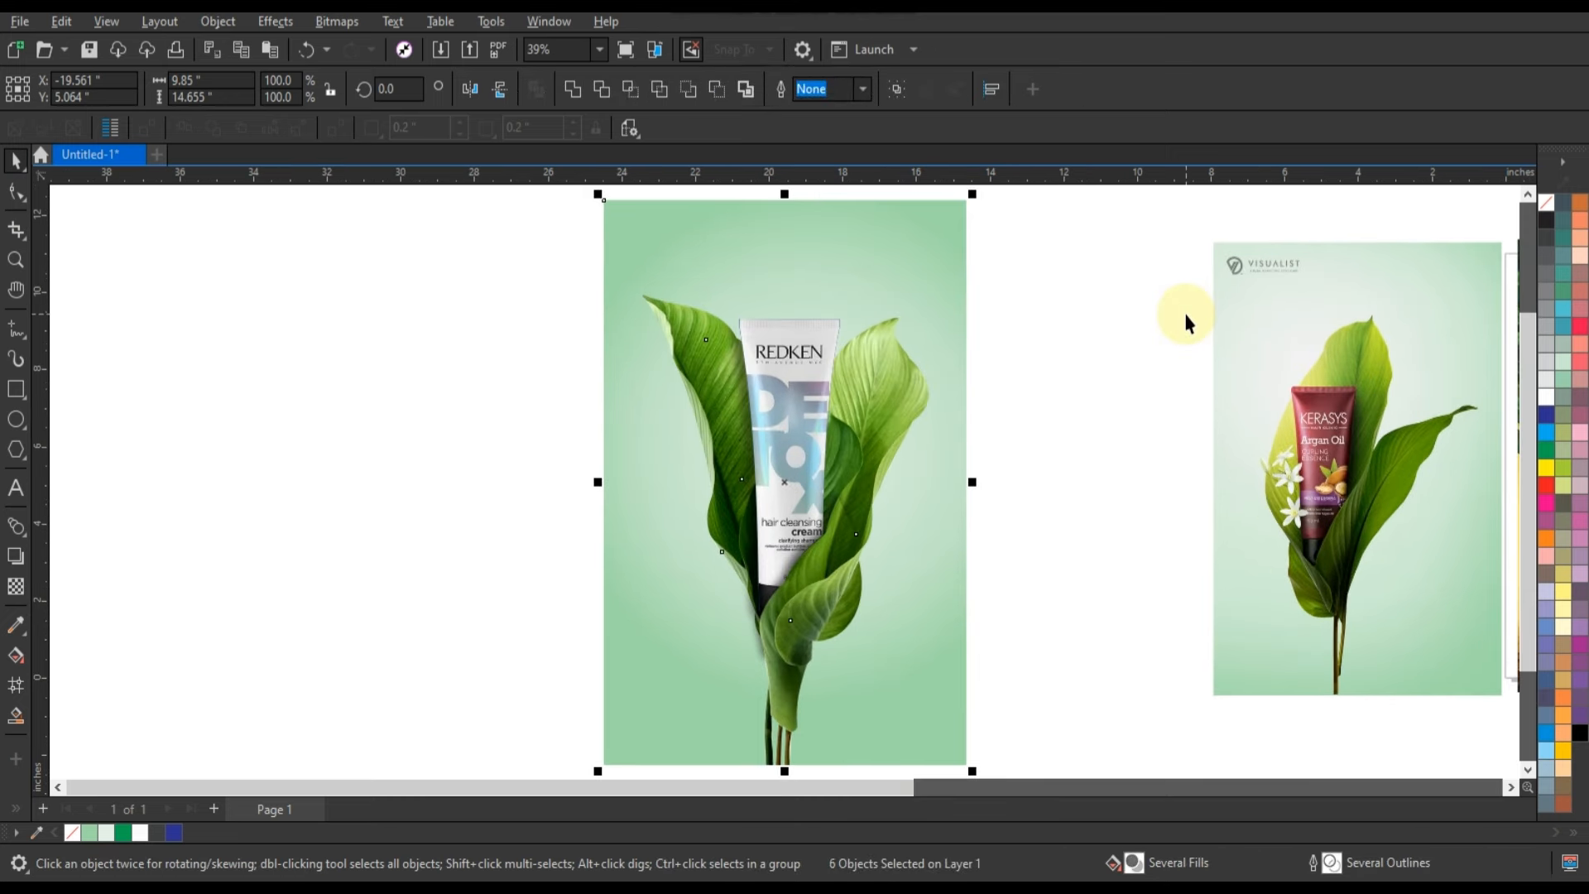
{"action": "key", "text": "F9"}
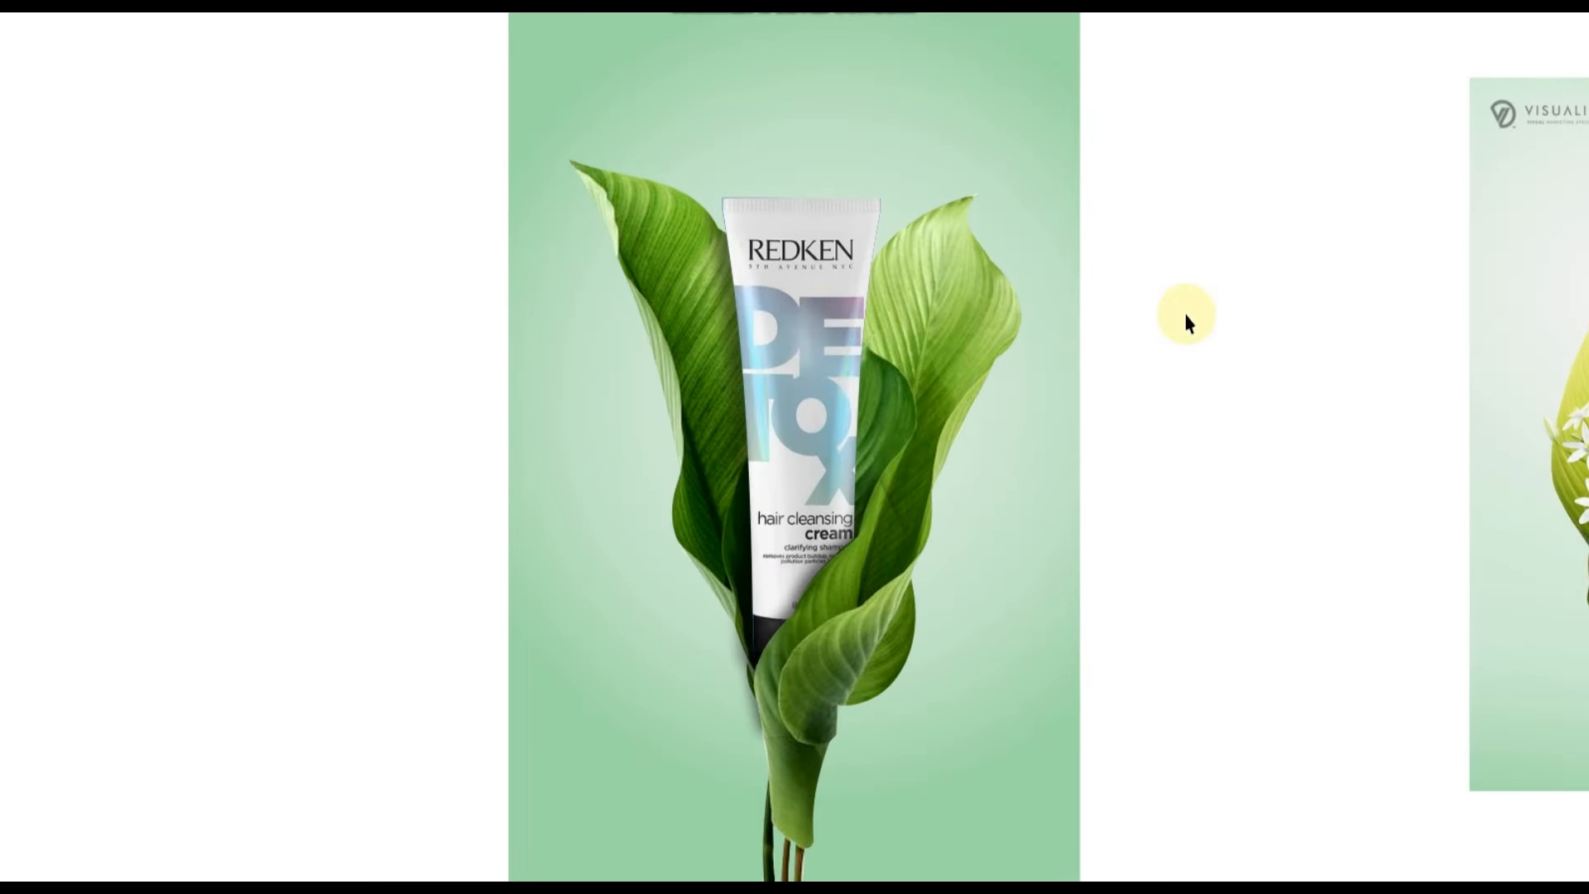